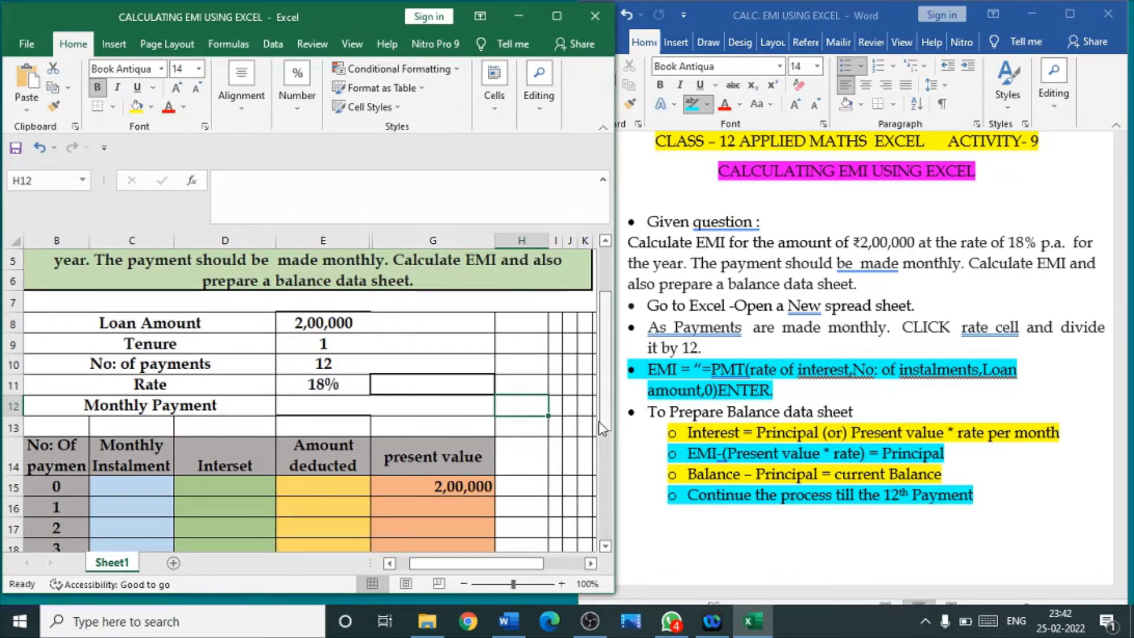
{"action": "left_click_drag", "start_coordinate": [606, 420], "coordinate": [598, 373]}
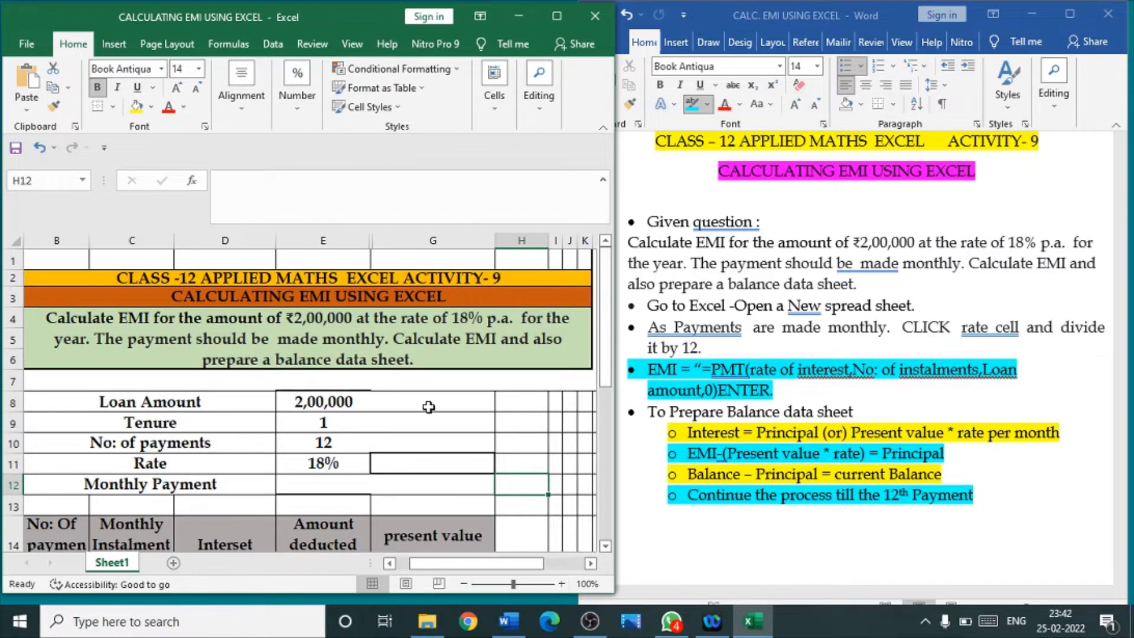
{"action": "left_click", "coordinate": [407, 402]}
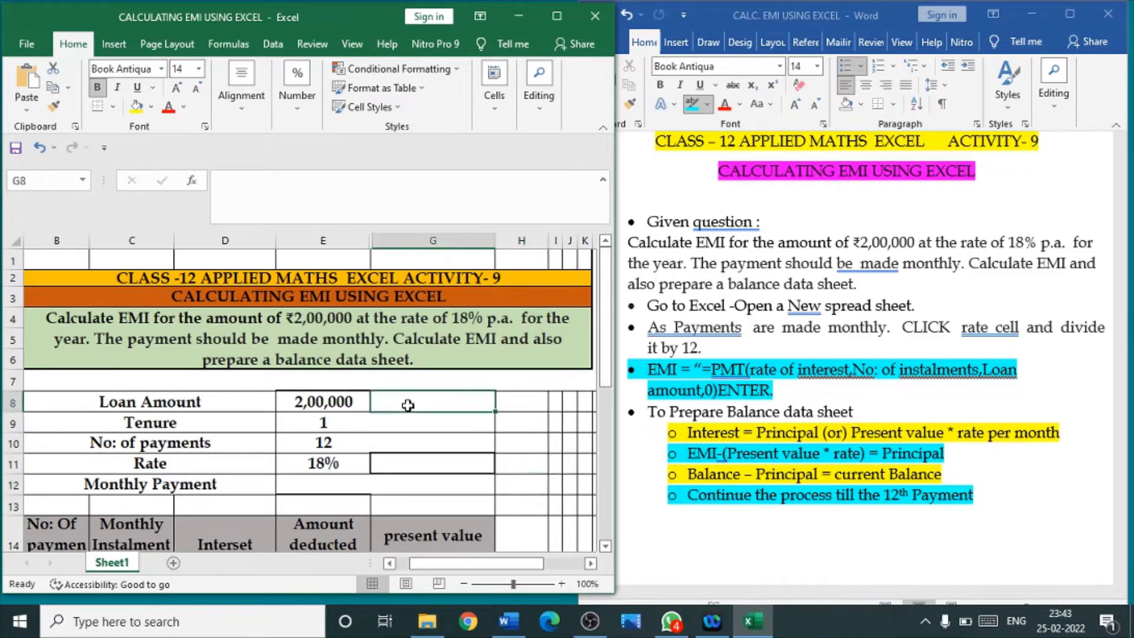
{"action": "left_click", "coordinate": [348, 422]}
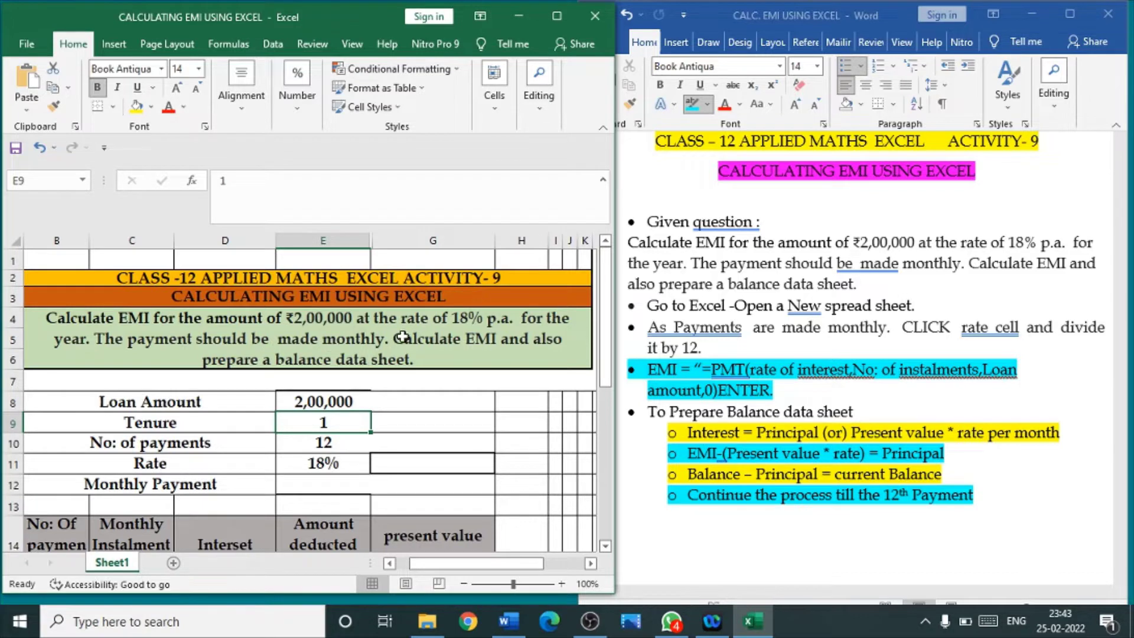
{"action": "left_click", "coordinate": [349, 447]}
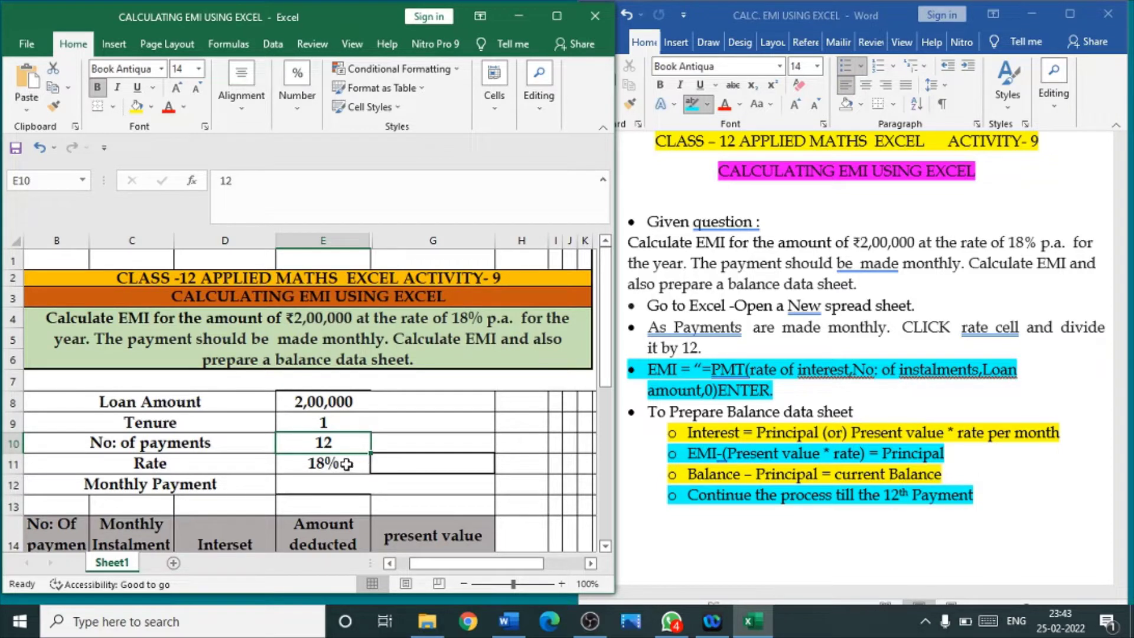
Calculate the monthly interest rate in cell G11 with the formula =E11/12.
{"action": "left_click", "coordinate": [414, 466]}
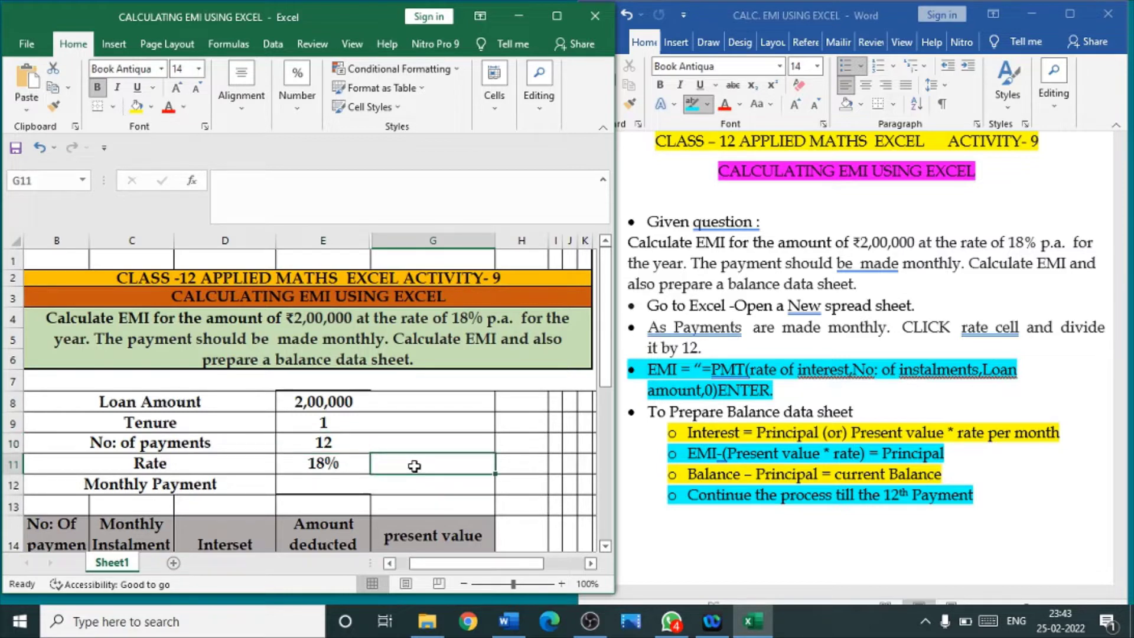
{"action": "type", "text": "="}
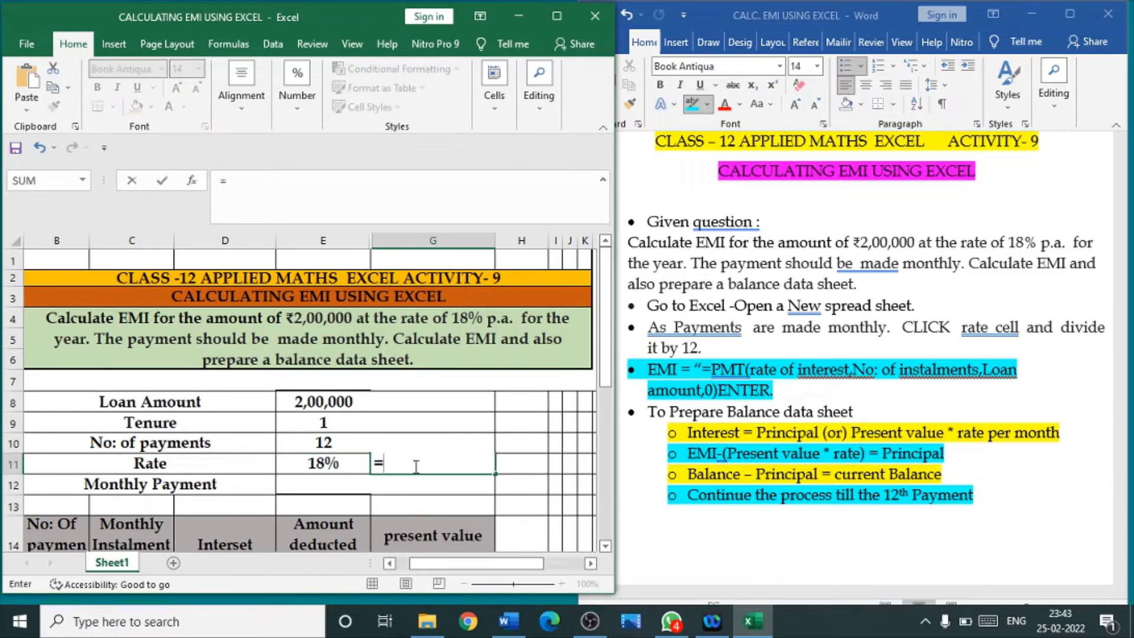
{"action": "left_click", "coordinate": [334, 466]}
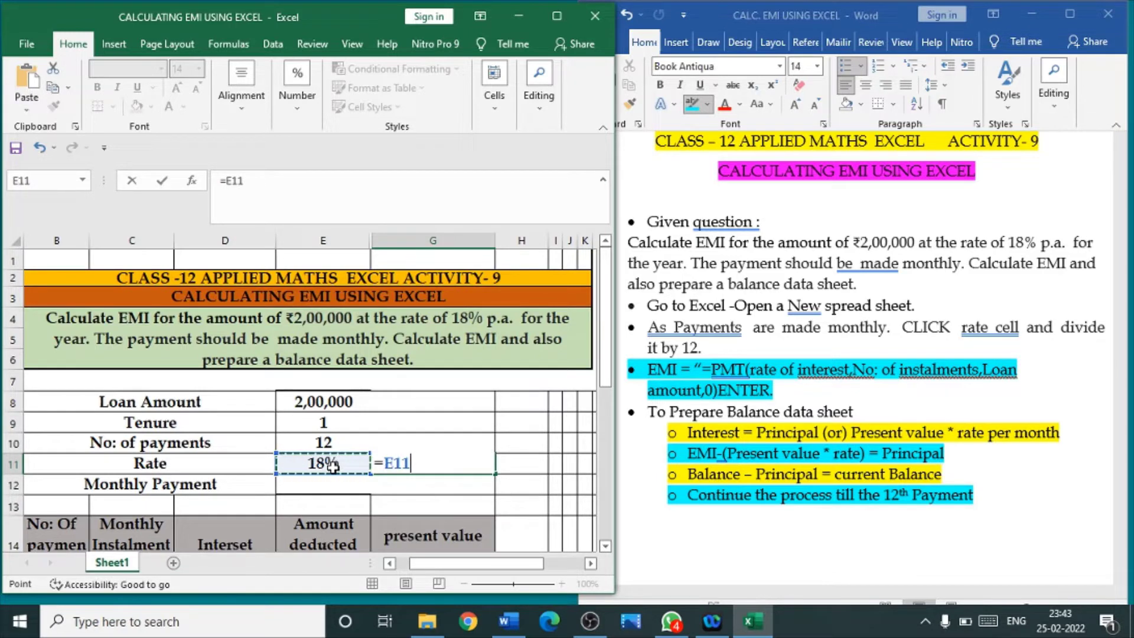
{"action": "type", "text": "/12"}
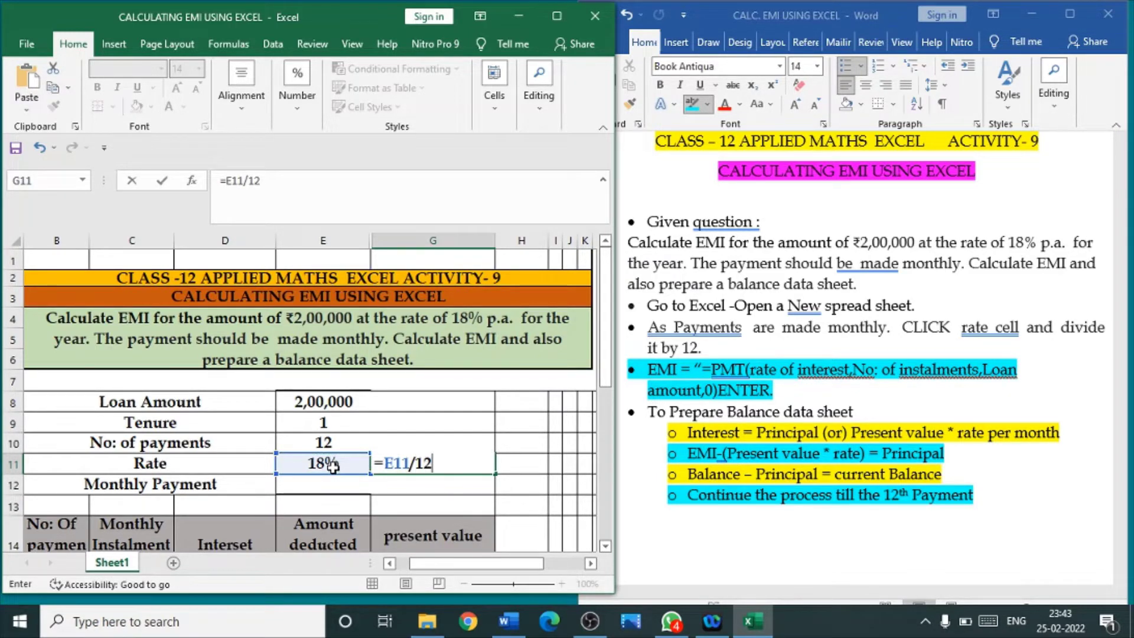
{"action": "key", "text": "Return"}
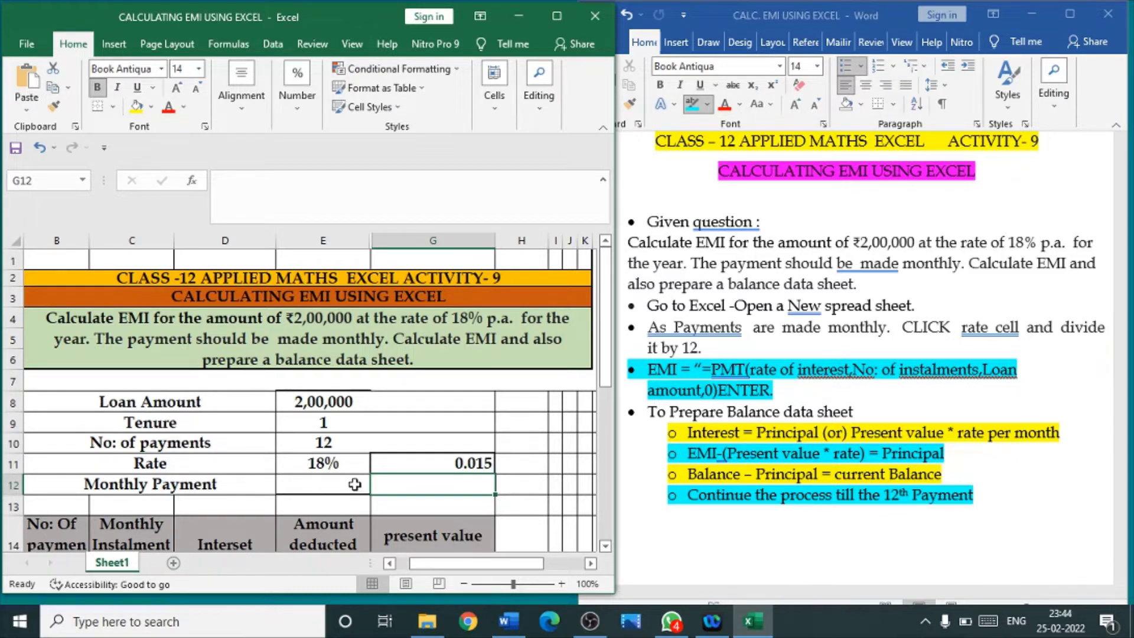
Extend the label in row 12 to read "Monthly Payment (EMI)".
{"action": "double_click", "coordinate": [239, 488]}
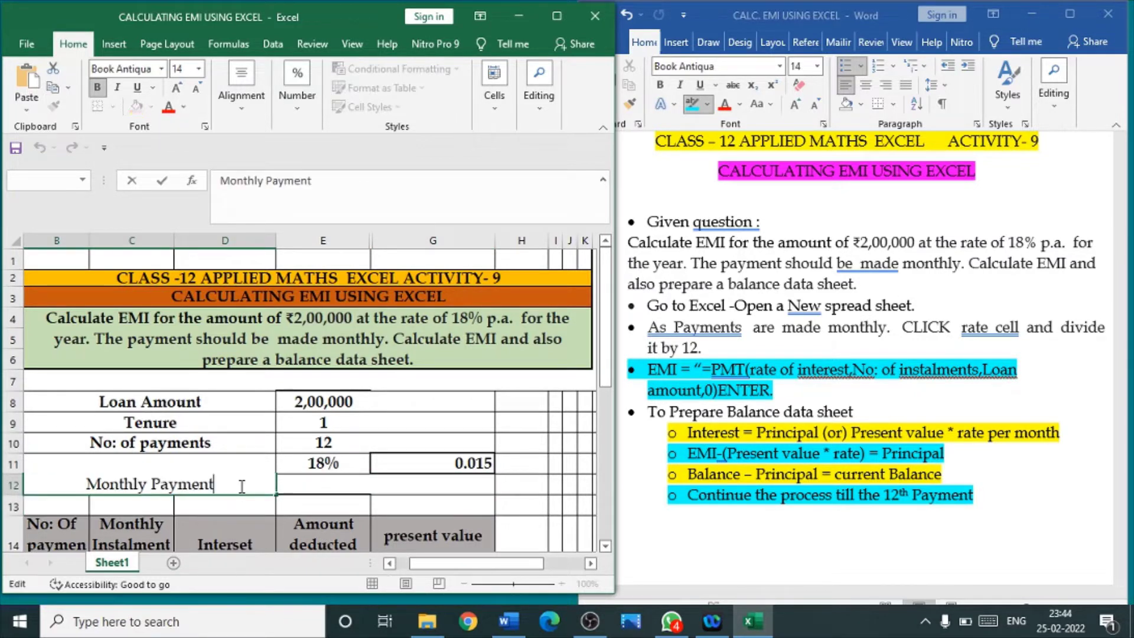
{"action": "type", "text": "(EMI)"}
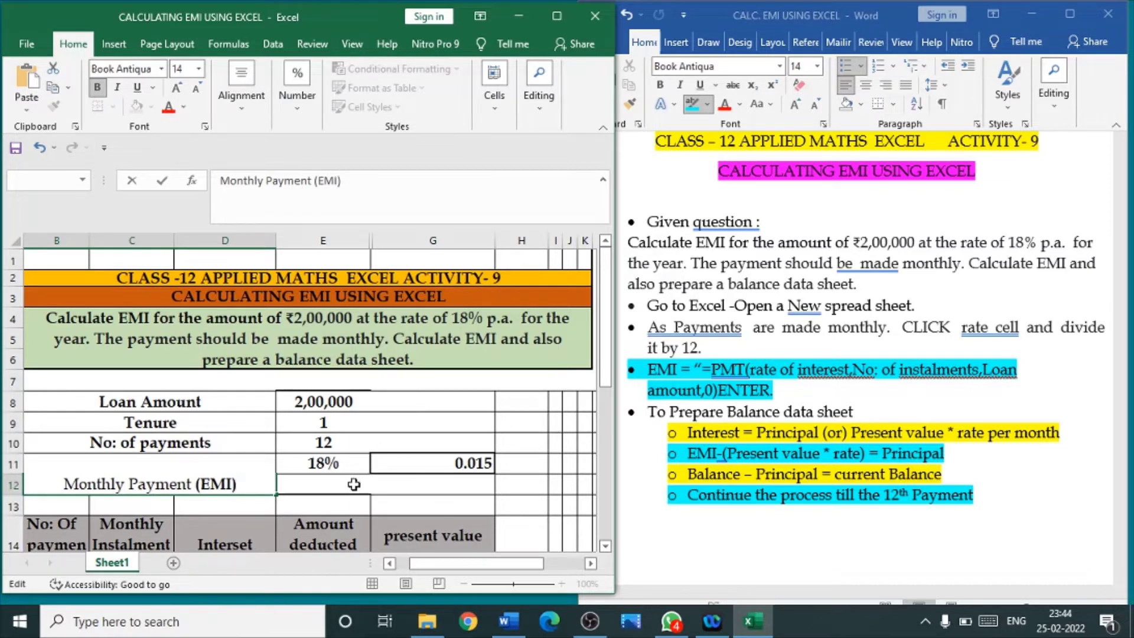
{"action": "left_click", "coordinate": [353, 484]}
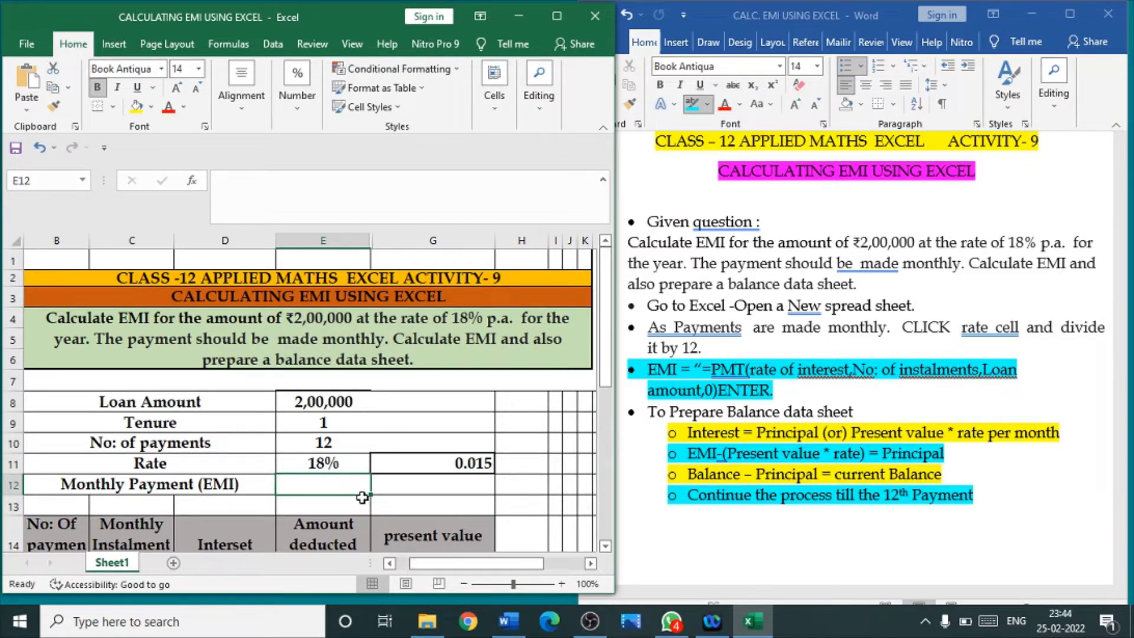
Try to enter =(G11,E10,E8,0) in cell E12, referencing the monthly rate, number of payments and loan amount.
{"action": "type", "text": "="}
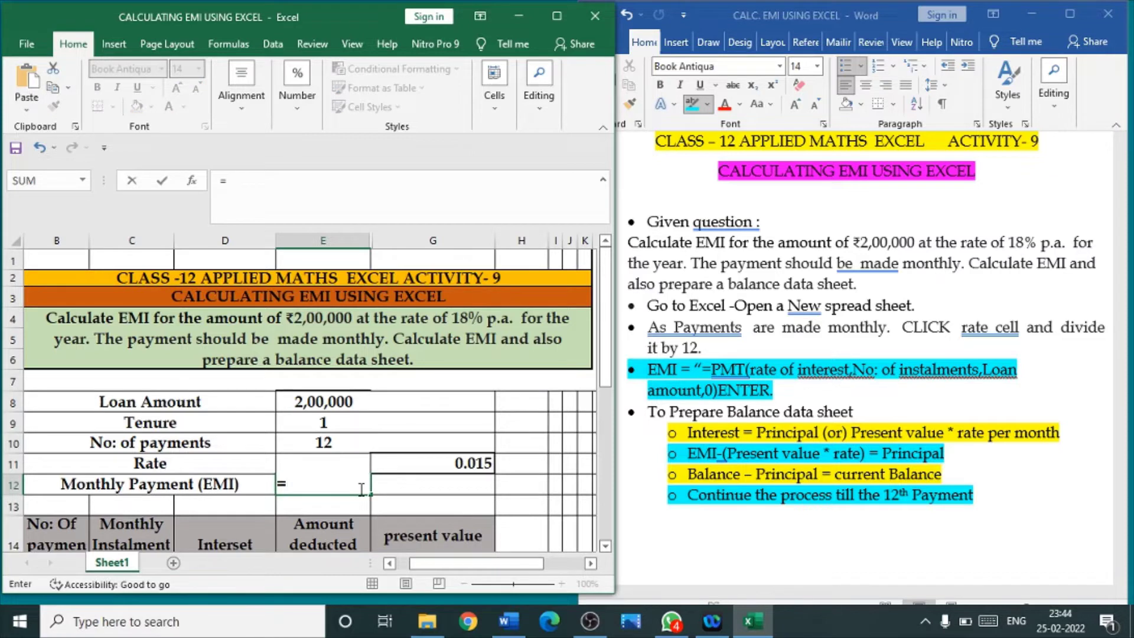
{"action": "type", "text": "("}
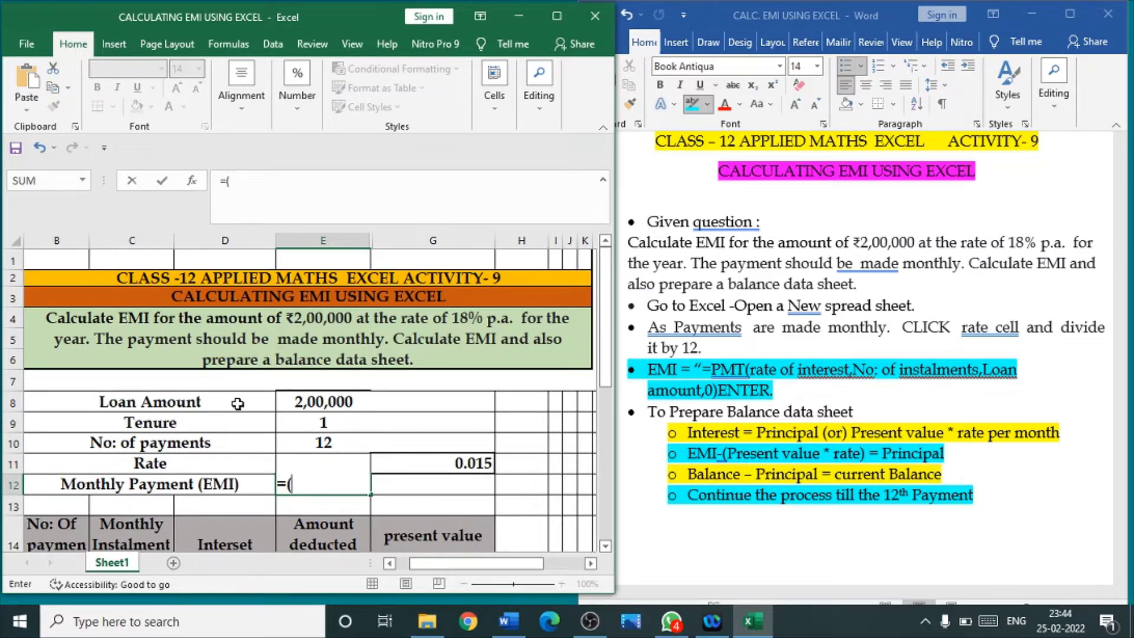
{"action": "left_click", "coordinate": [450, 463]}
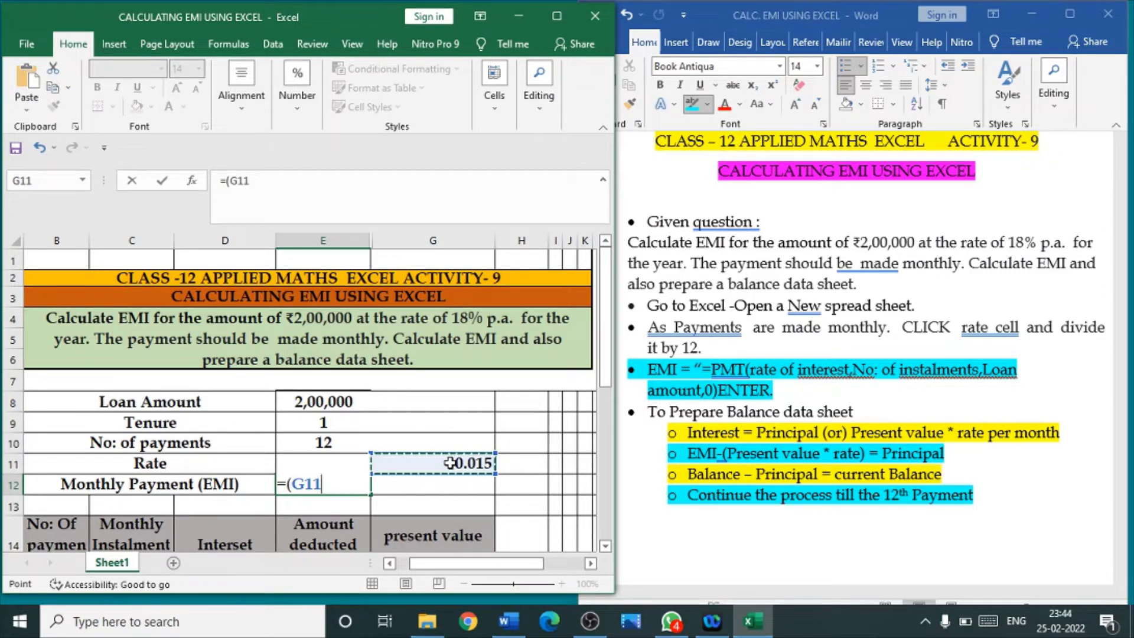
{"action": "type", "text": ","}
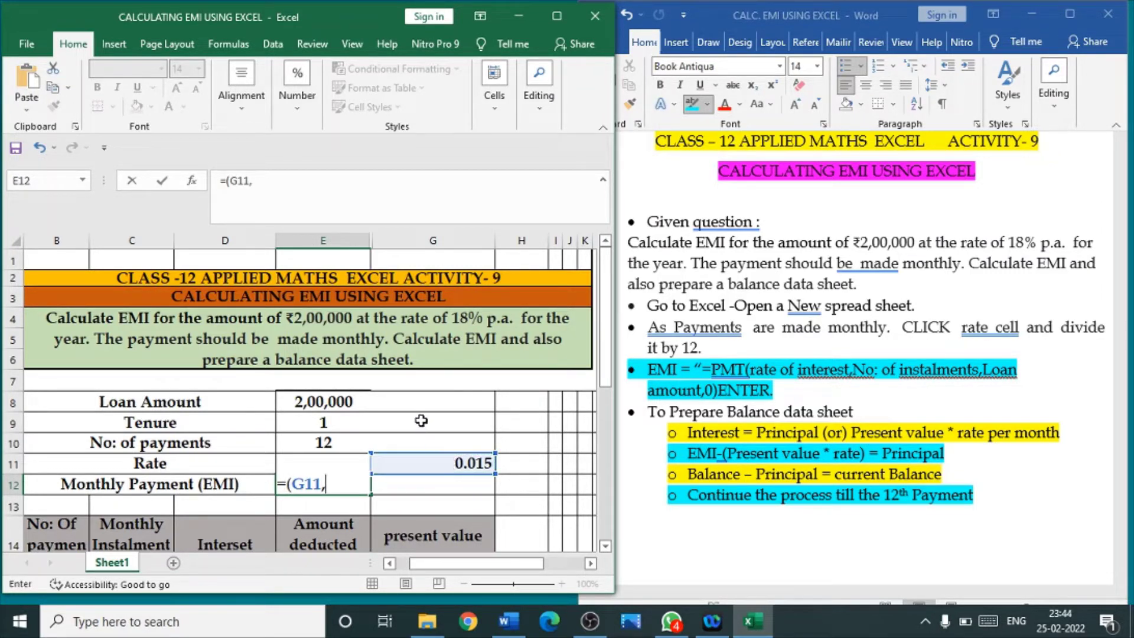
{"action": "left_click", "coordinate": [339, 446]}
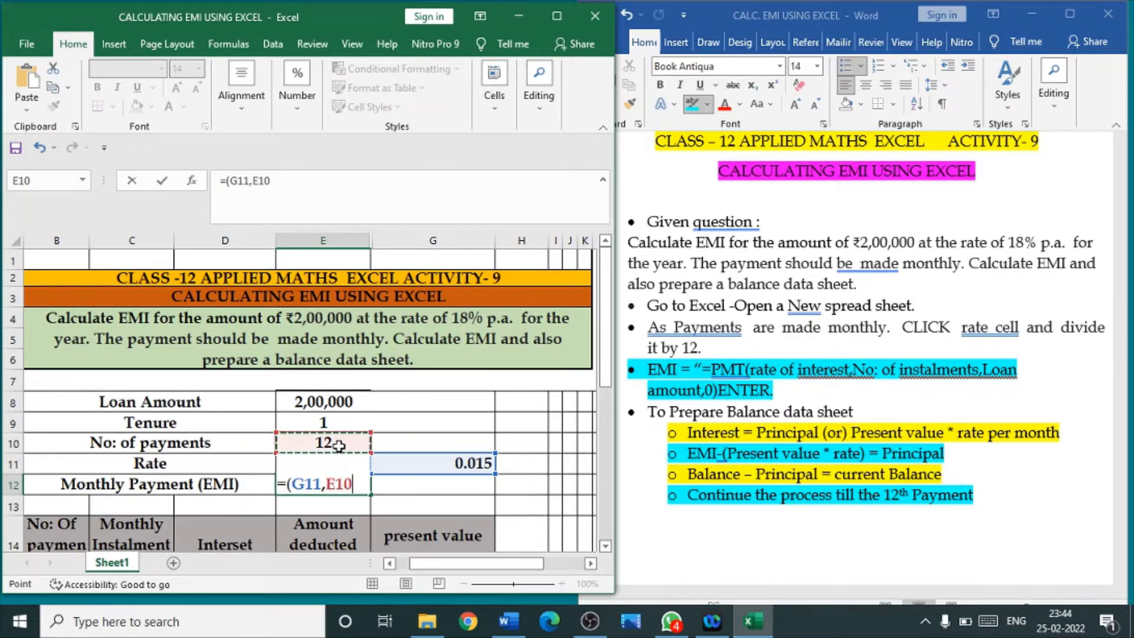
{"action": "type", "text": ","}
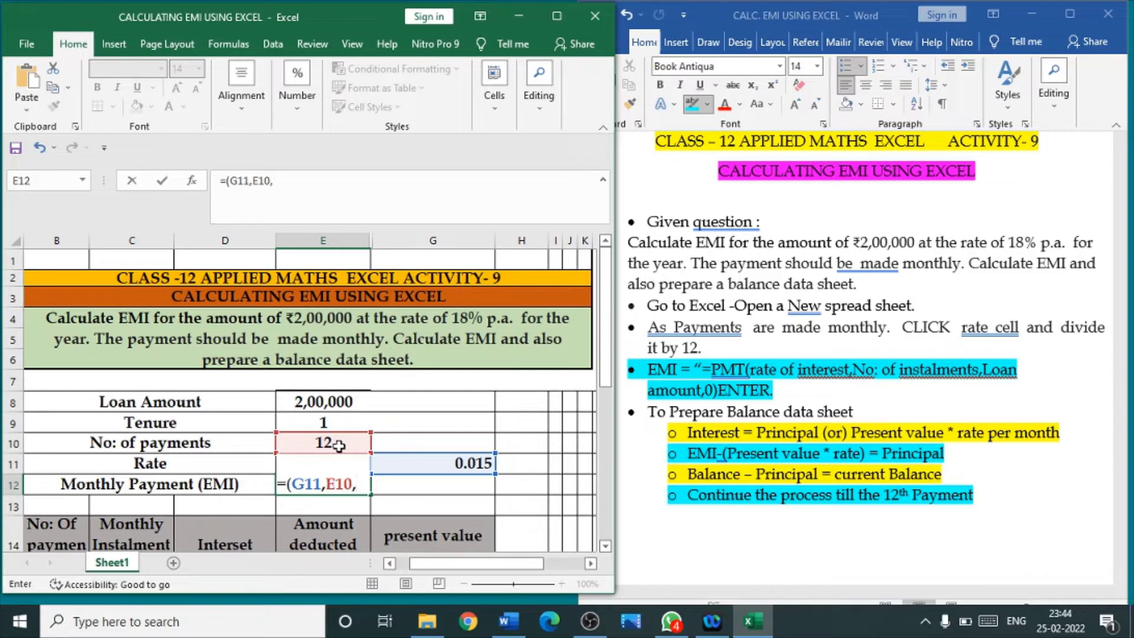
{"action": "left_click", "coordinate": [338, 402]}
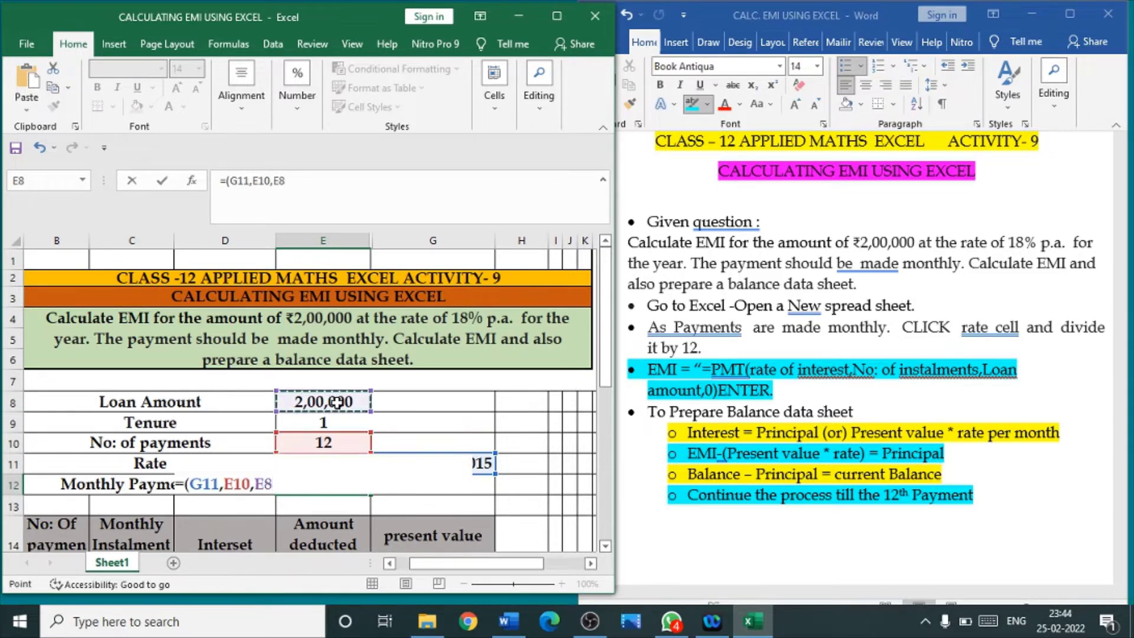
{"action": "type", "text": ","}
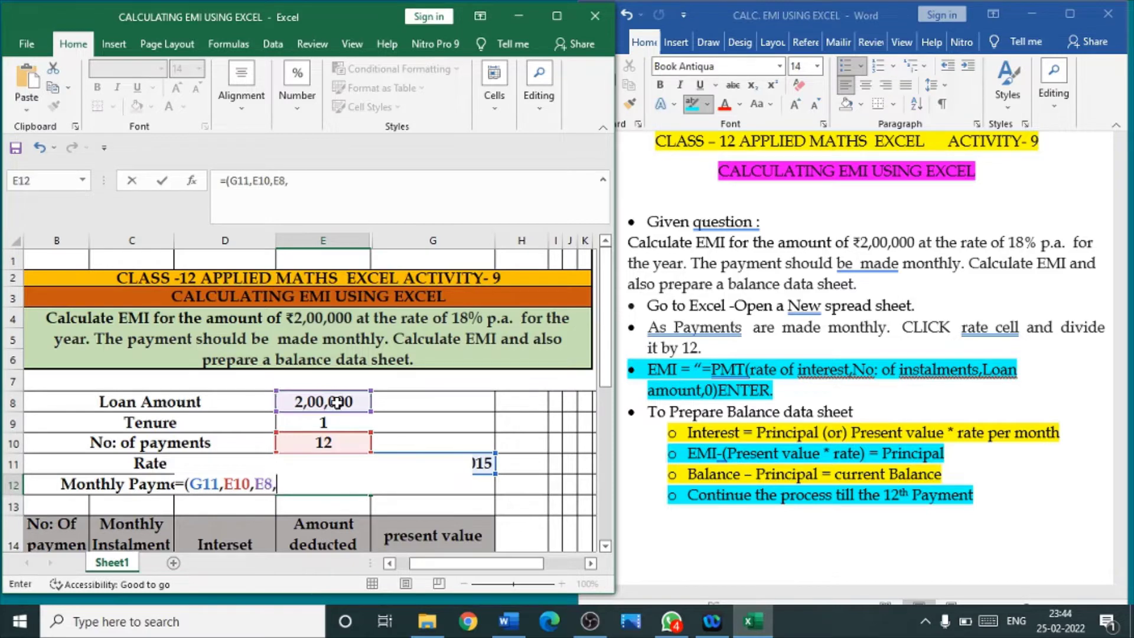
{"action": "type", "text": "0)"}
{"action": "key", "text": "Return"}
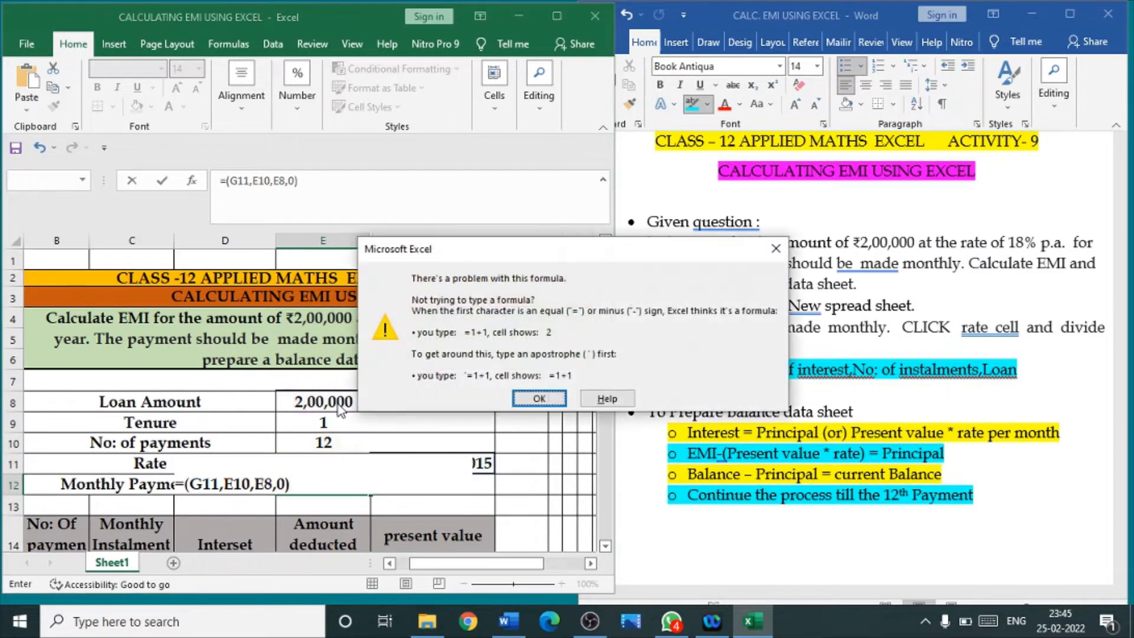
{"action": "left_click", "coordinate": [539, 399]}
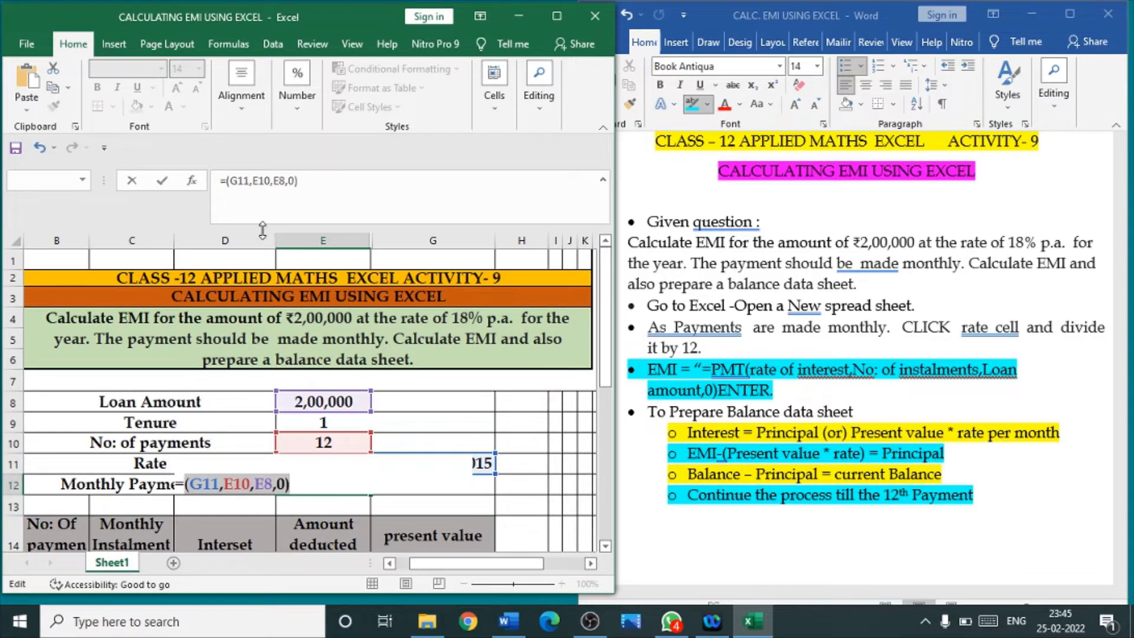
Correct the EMI formula in cell E12 to =PMT(G11,E10,E8,0) by adding the missing function name.
{"action": "left_click", "coordinate": [227, 180]}
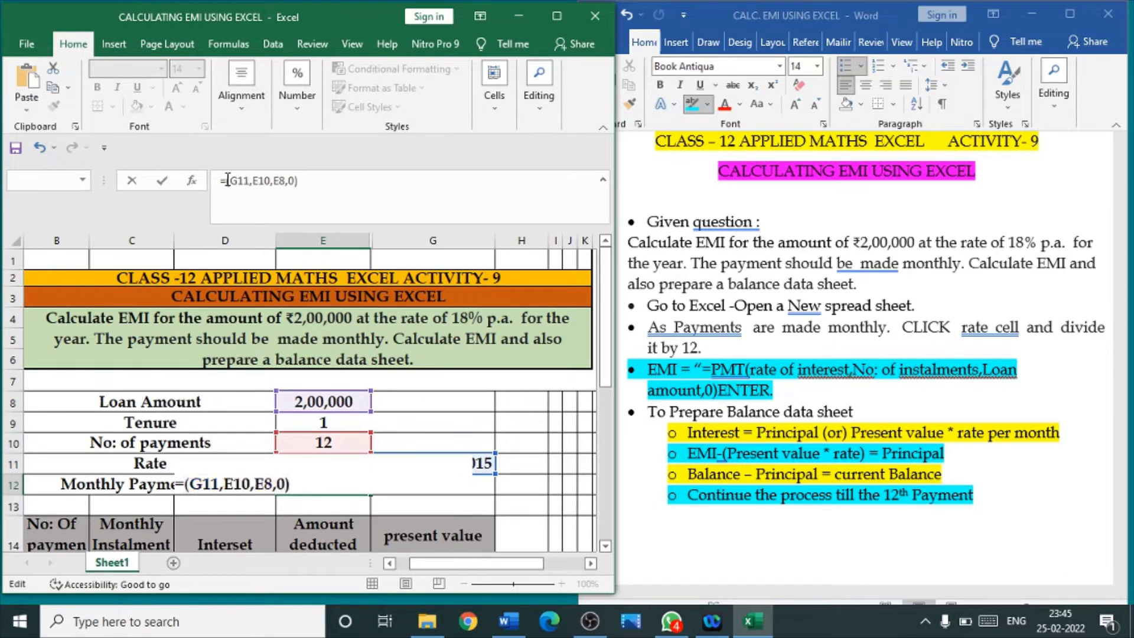
{"action": "type", "text": "PMT"}
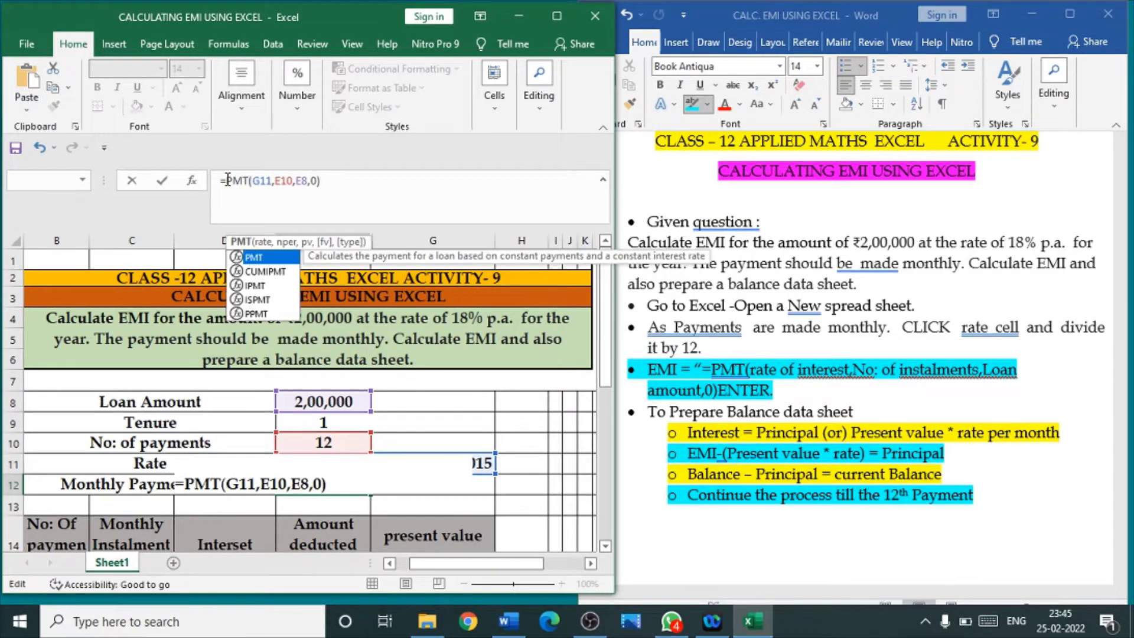
{"action": "left_click", "coordinate": [334, 484]}
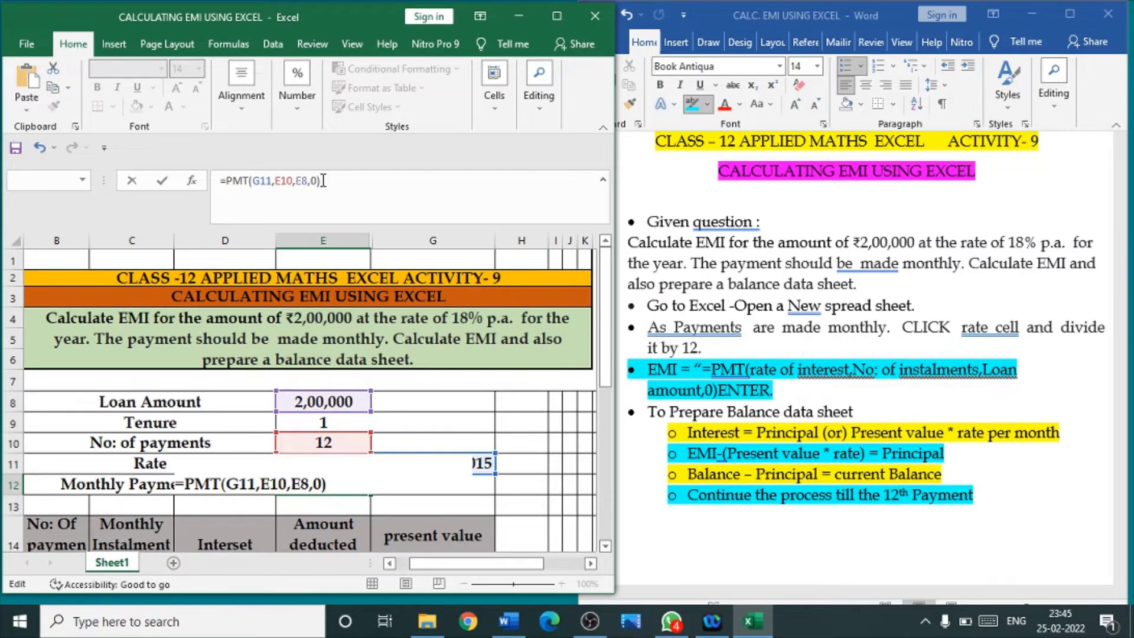
{"action": "key", "text": "Return"}
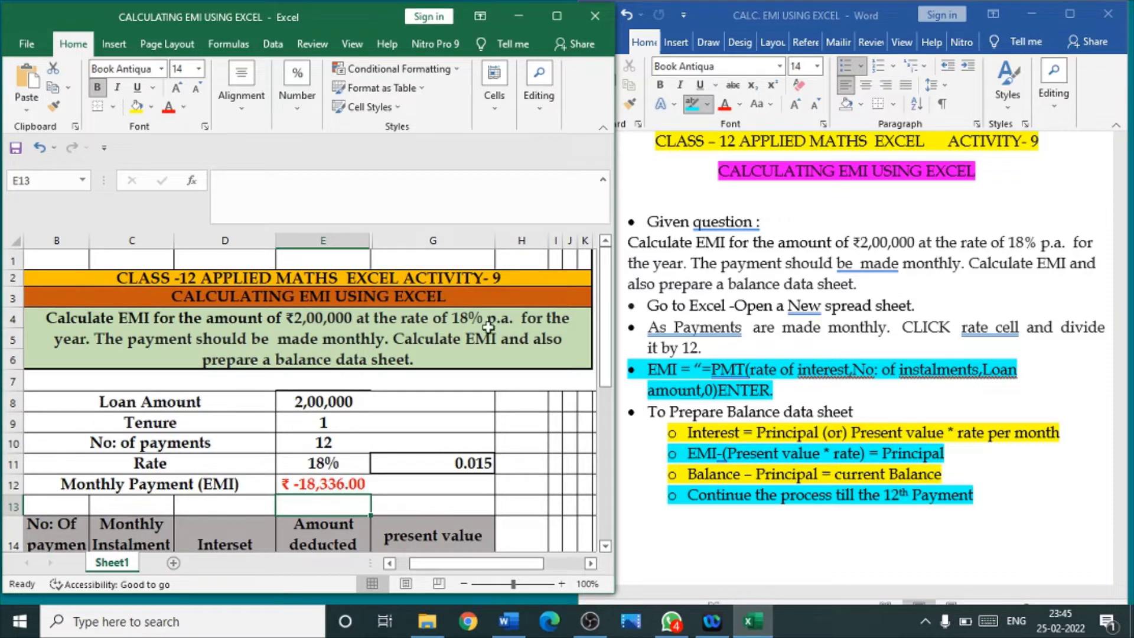
Enter 18336 as the monthly instalment for payment 1 in C16 and fill it down through payment 12 in C27.
{"action": "left_click_drag", "start_coordinate": [607, 330], "coordinate": [637, 383]}
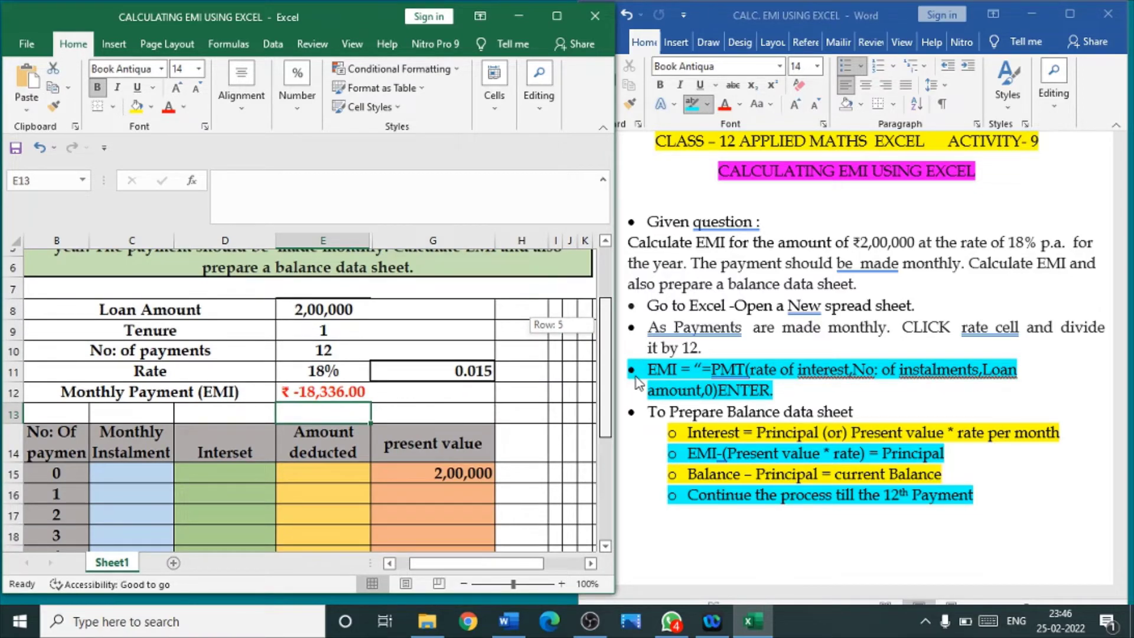
{"action": "left_click_drag", "start_coordinate": [638, 383], "coordinate": [637, 384]}
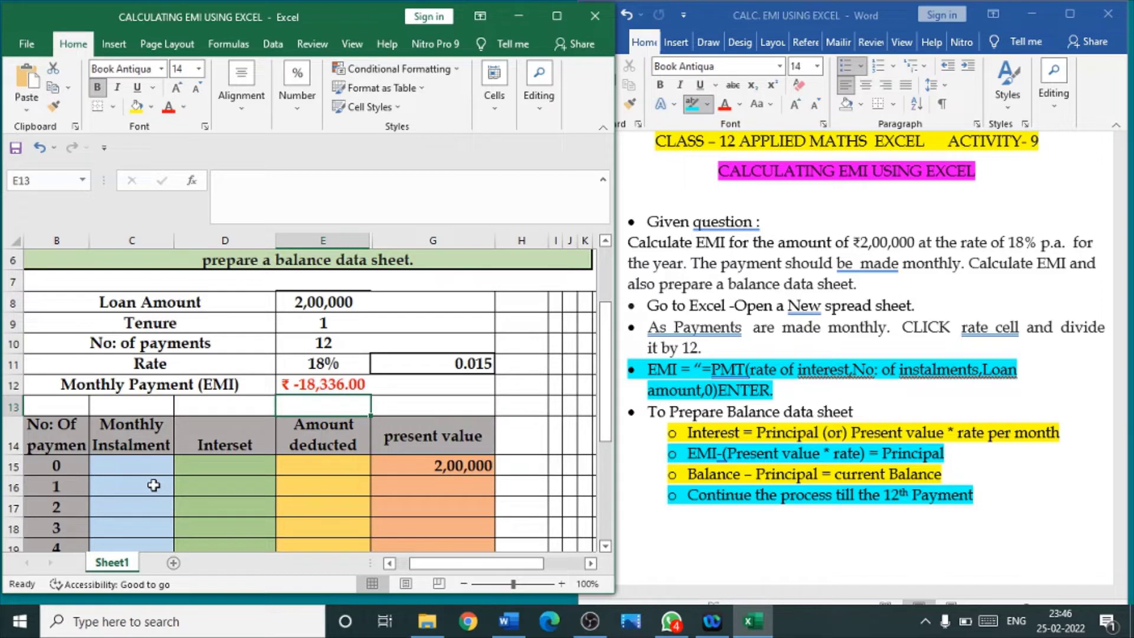
{"action": "left_click", "coordinate": [153, 485]}
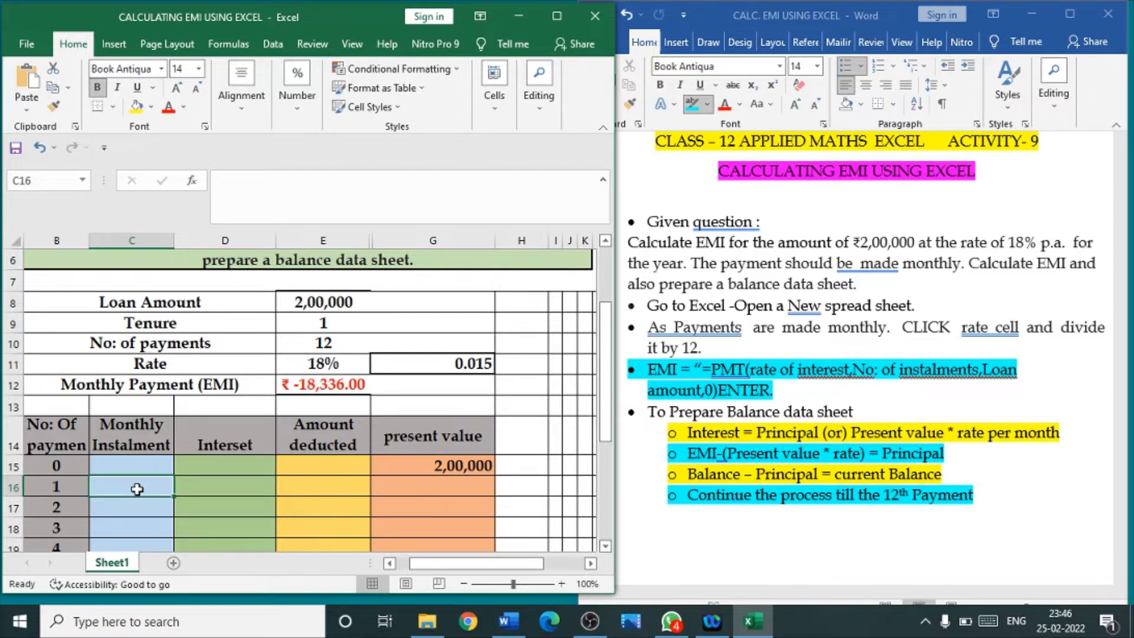
{"action": "type", "text": "18336"}
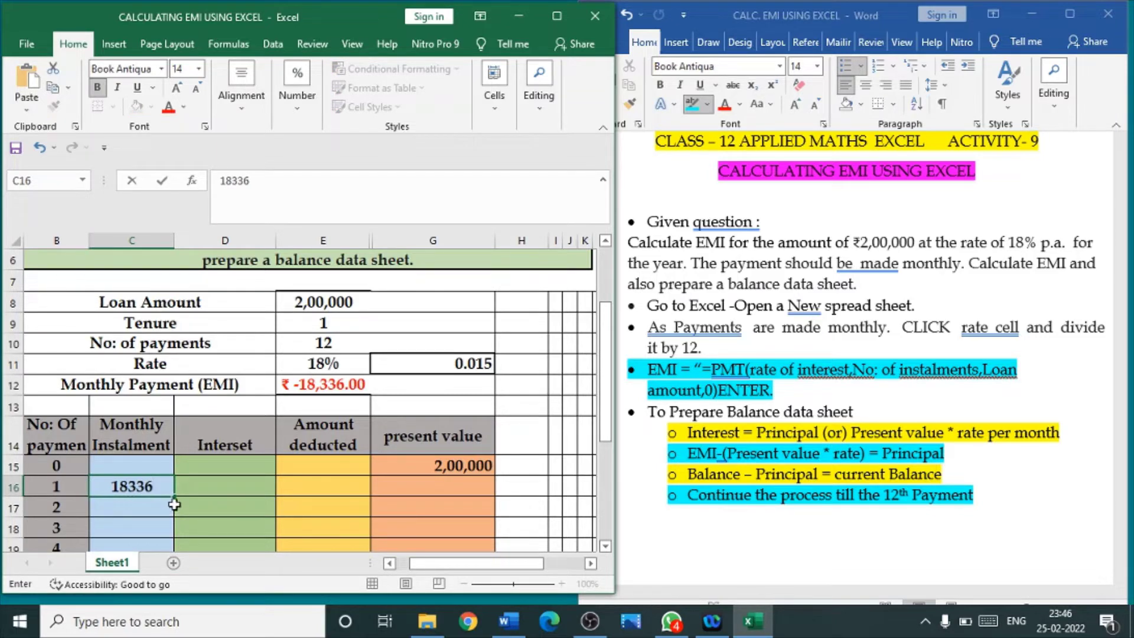
{"action": "left_click_drag", "start_coordinate": [174, 497], "coordinate": [171, 522]}
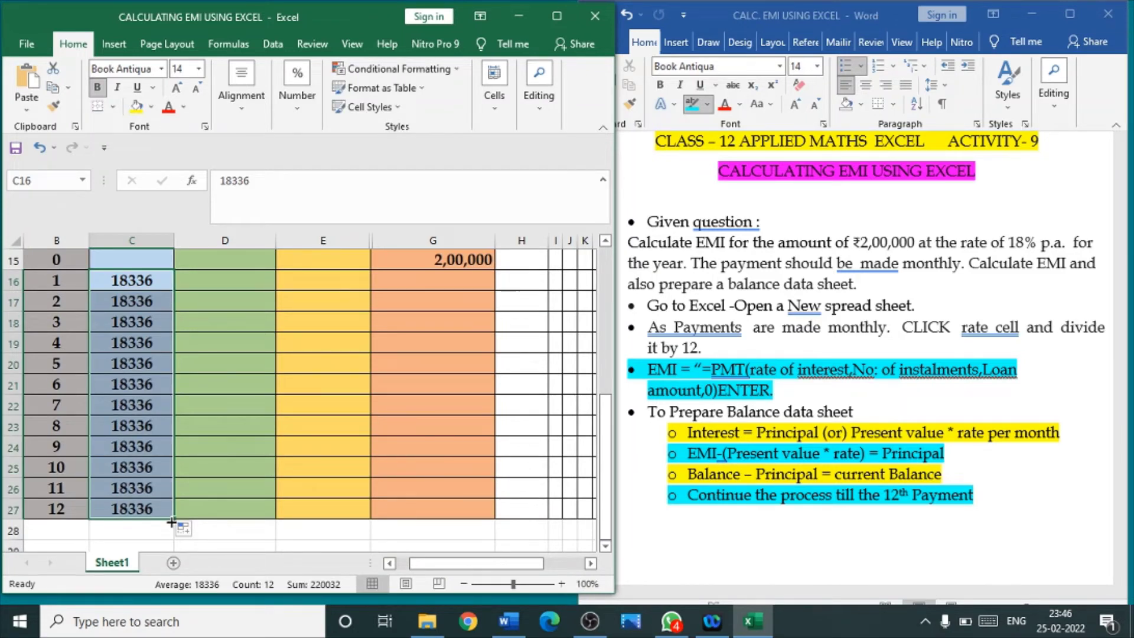
Calculate the interest for payment 1 in D16 with =G15*G11, multiplying the present value by the monthly rate.
{"action": "left_click_drag", "start_coordinate": [607, 458], "coordinate": [608, 450]}
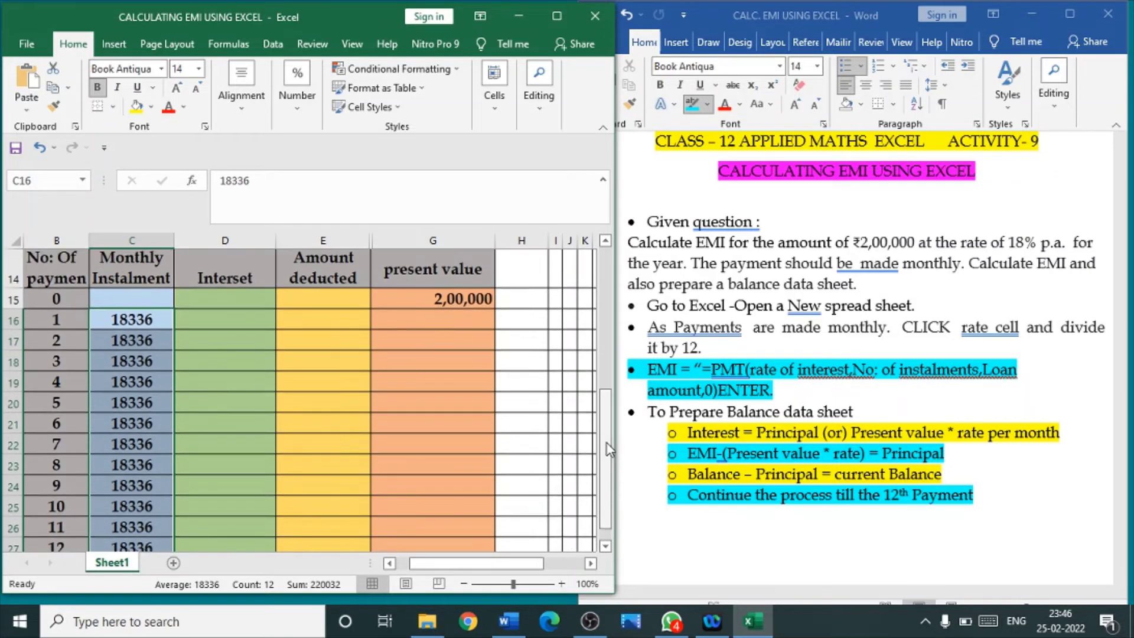
{"action": "left_click", "coordinate": [219, 329]}
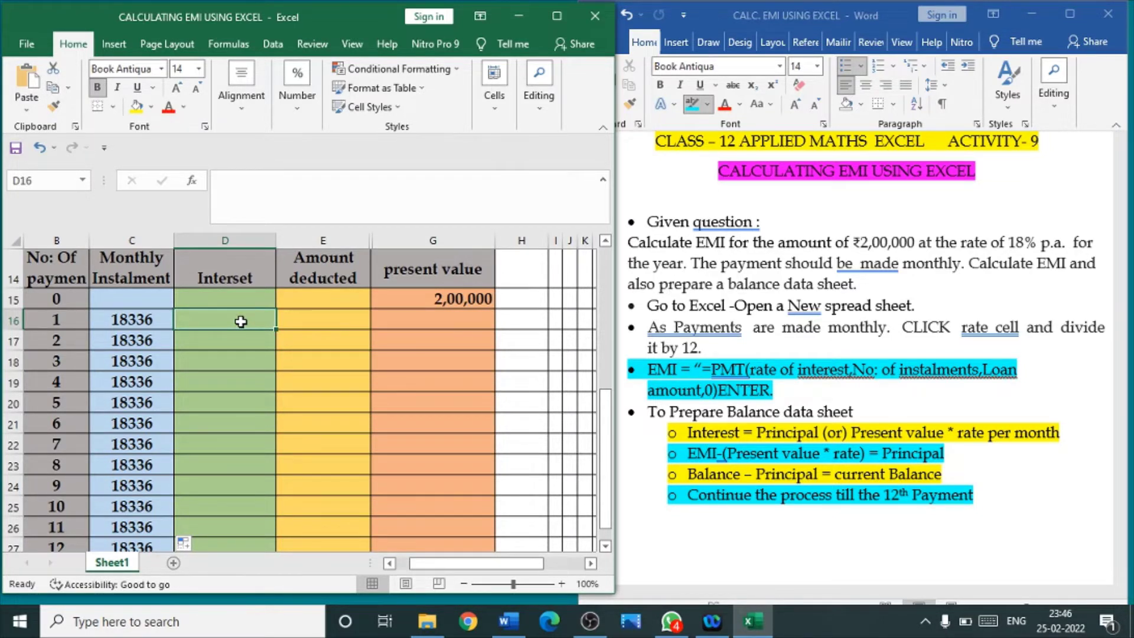
{"action": "type", "text": "="}
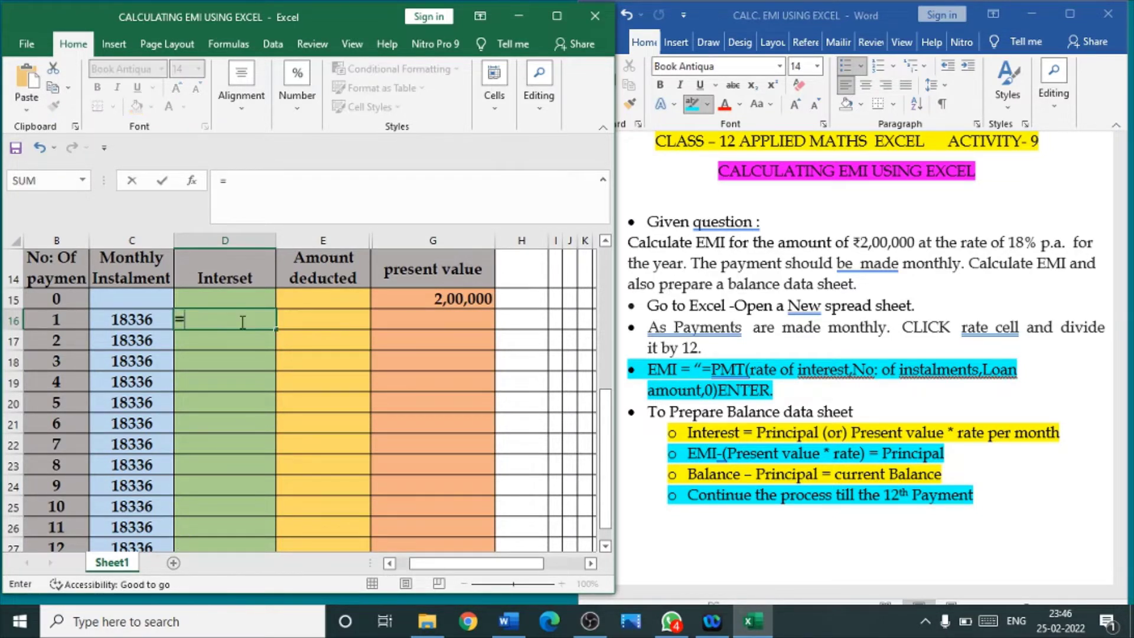
{"action": "left_click", "coordinate": [459, 301]}
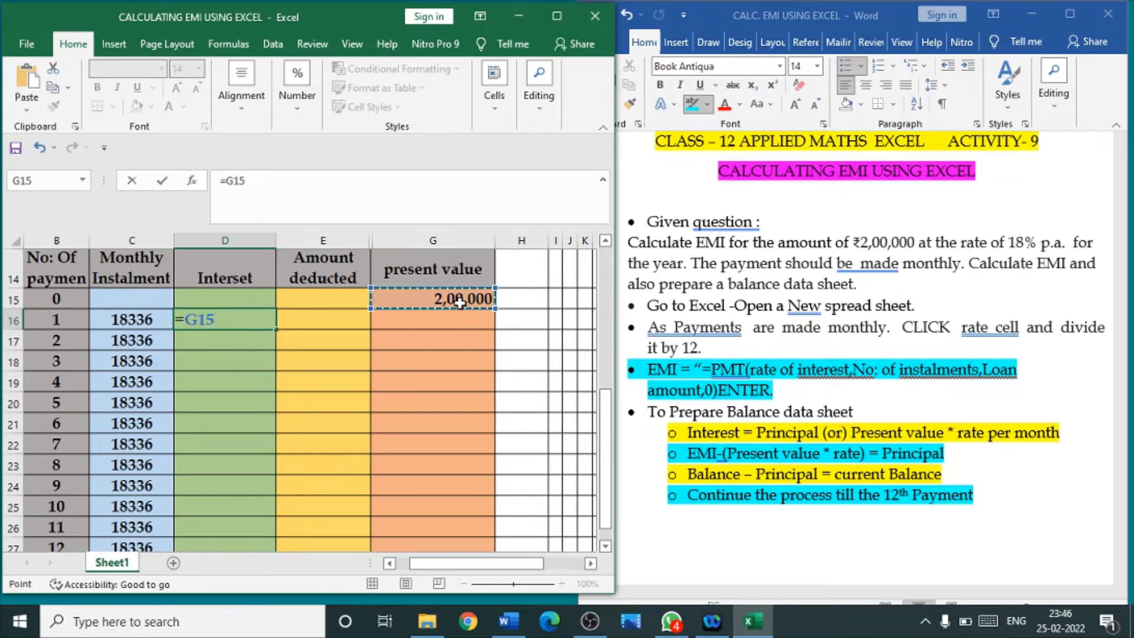
{"action": "type", "text": "*"}
{"action": "left_click_drag", "start_coordinate": [606, 428], "coordinate": [605, 393]}
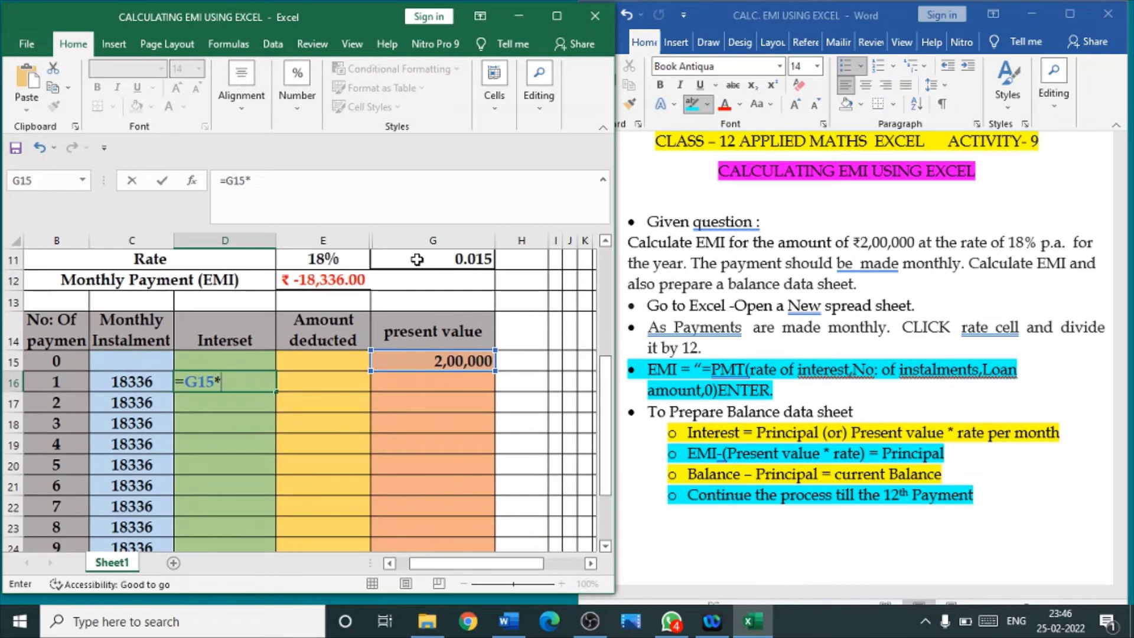
{"action": "left_click", "coordinate": [466, 261]}
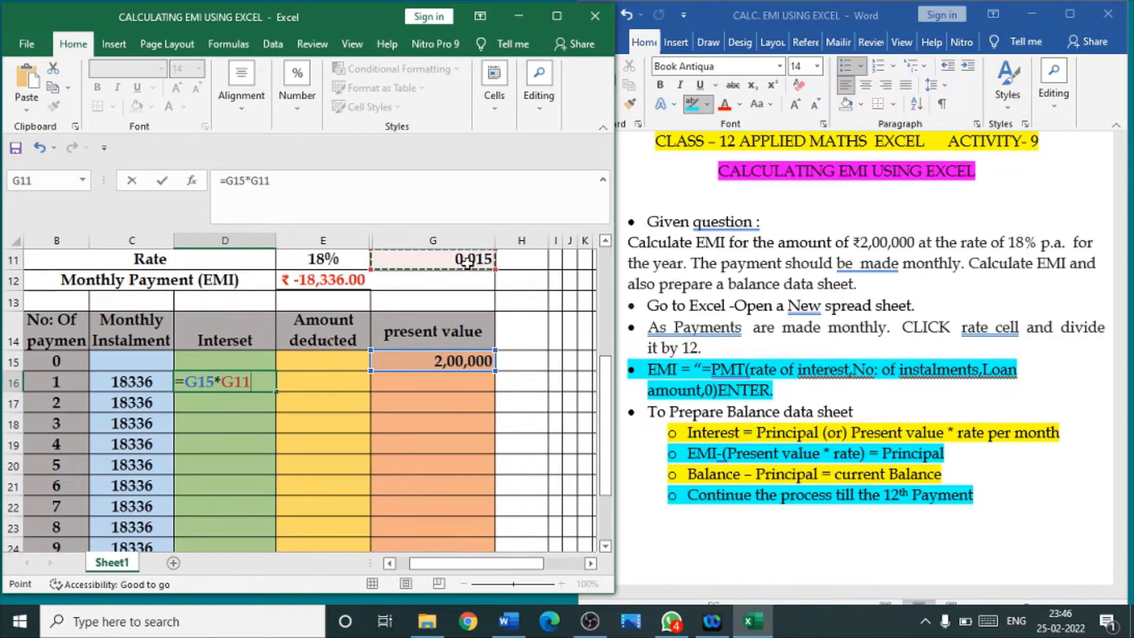
{"action": "key", "text": "Return"}
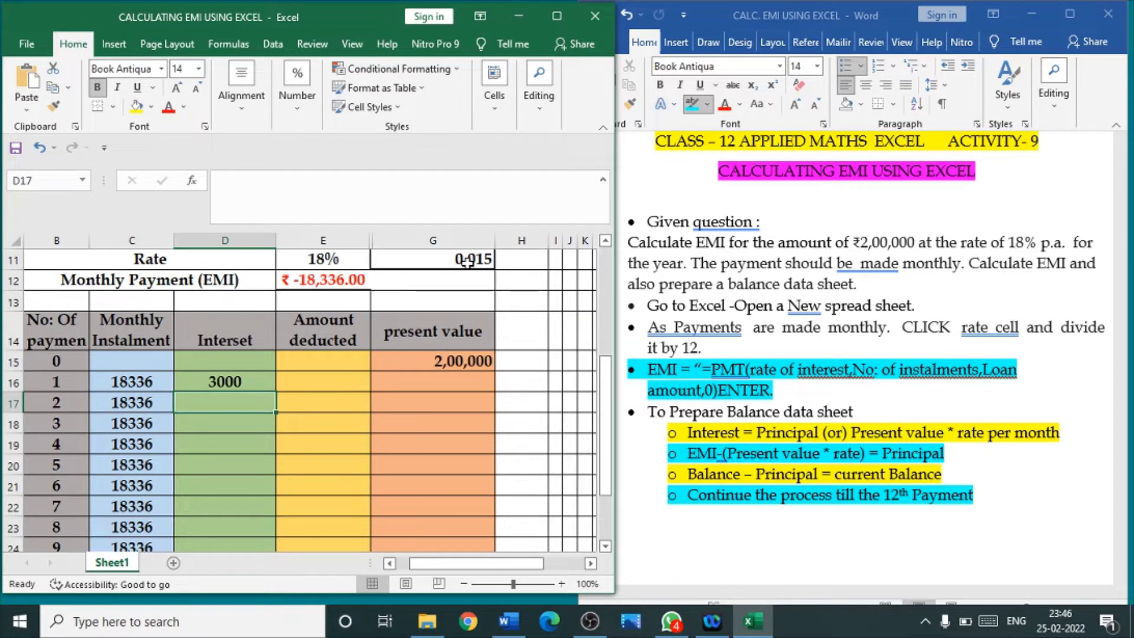
Calculate the amount deducted for payment 1 in E16 with =C16-D16, the instalment minus the interest.
{"action": "left_click", "coordinate": [323, 381]}
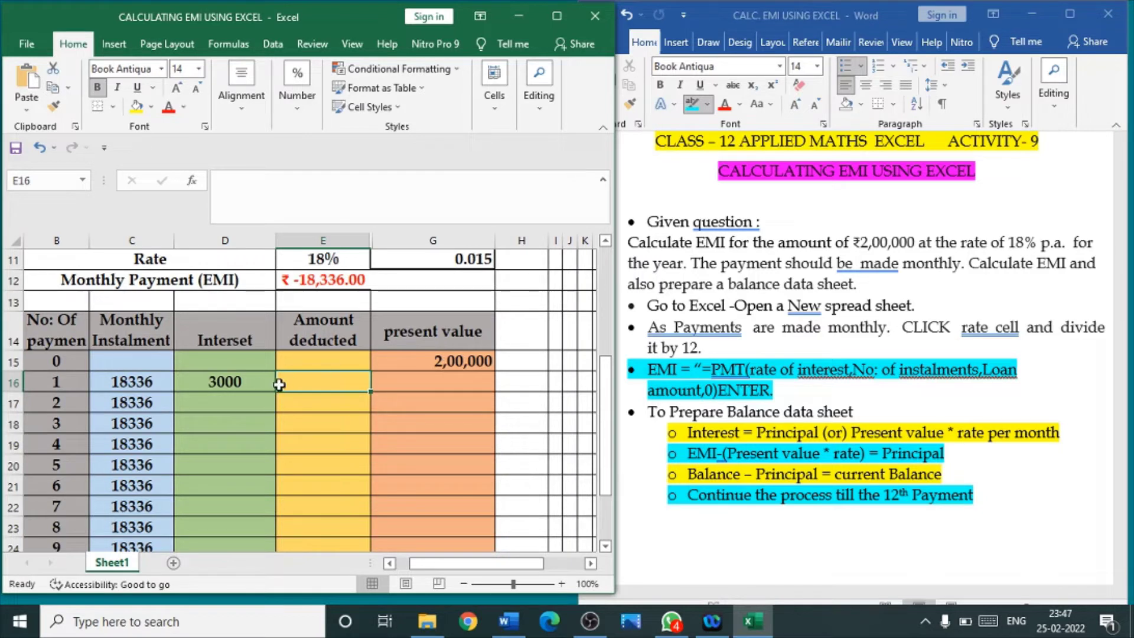
{"action": "type", "text": "="}
{"action": "left_click", "coordinate": [149, 380]}
{"action": "type", "text": "-"}
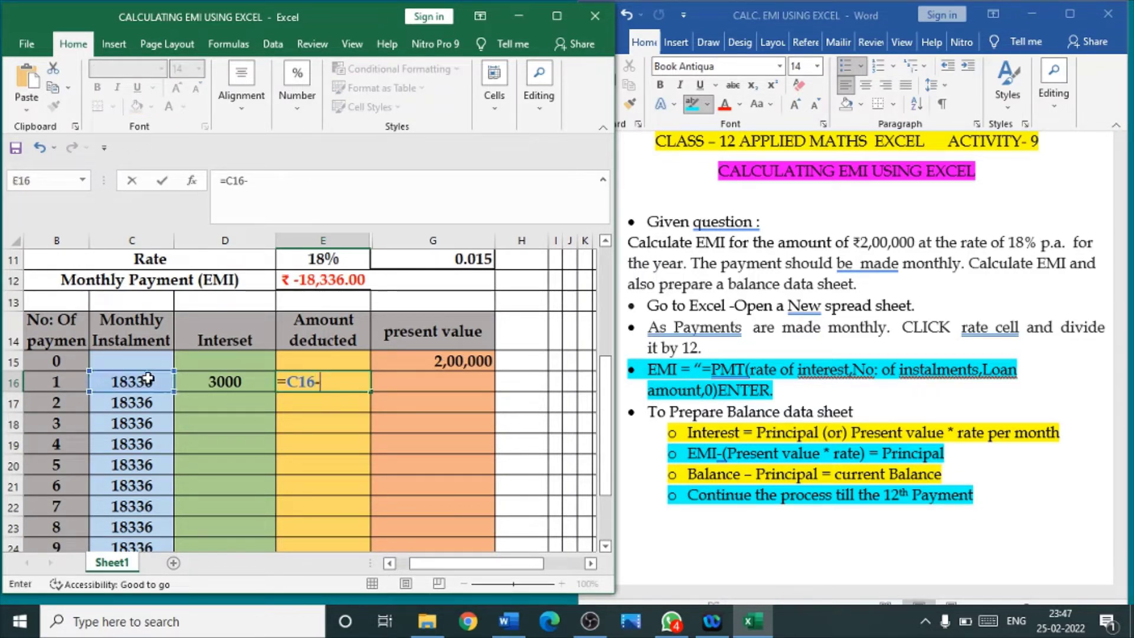
{"action": "left_click", "coordinate": [219, 381]}
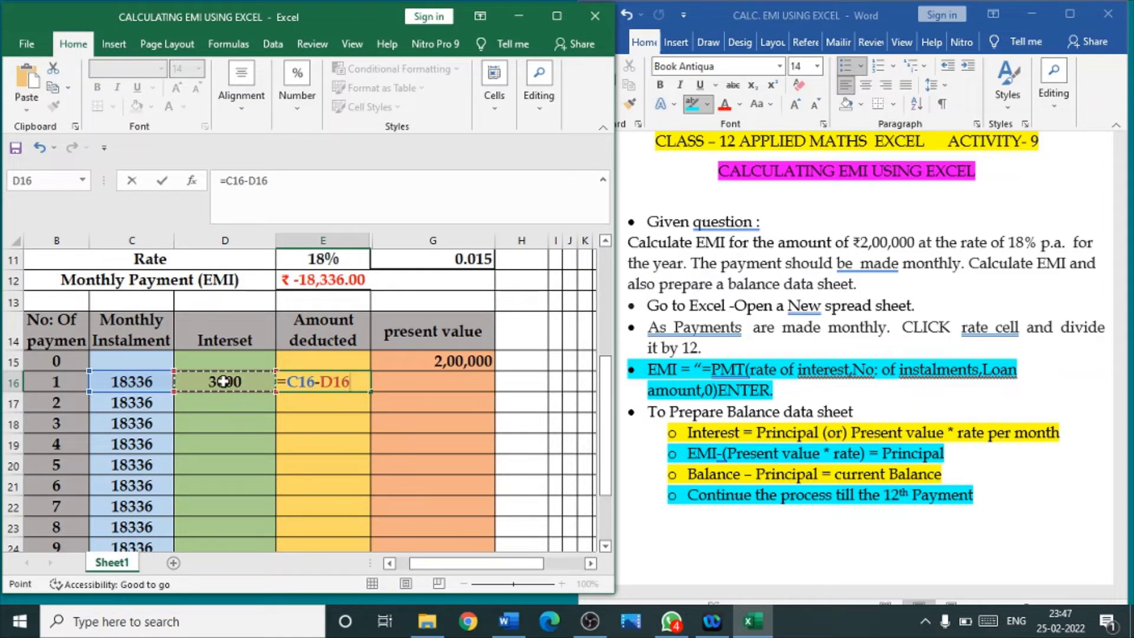
{"action": "key", "text": "Return"}
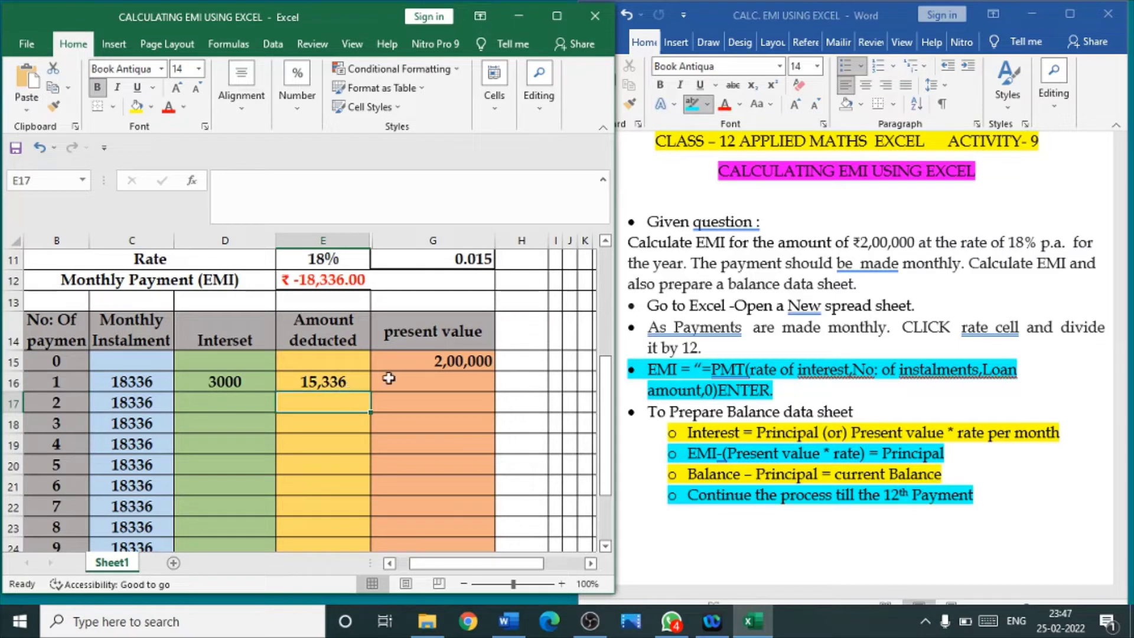
Calculate the present value after payment 1 in G16 with =G15-E16, the previous balance minus the amount deducted.
{"action": "left_click", "coordinate": [448, 381]}
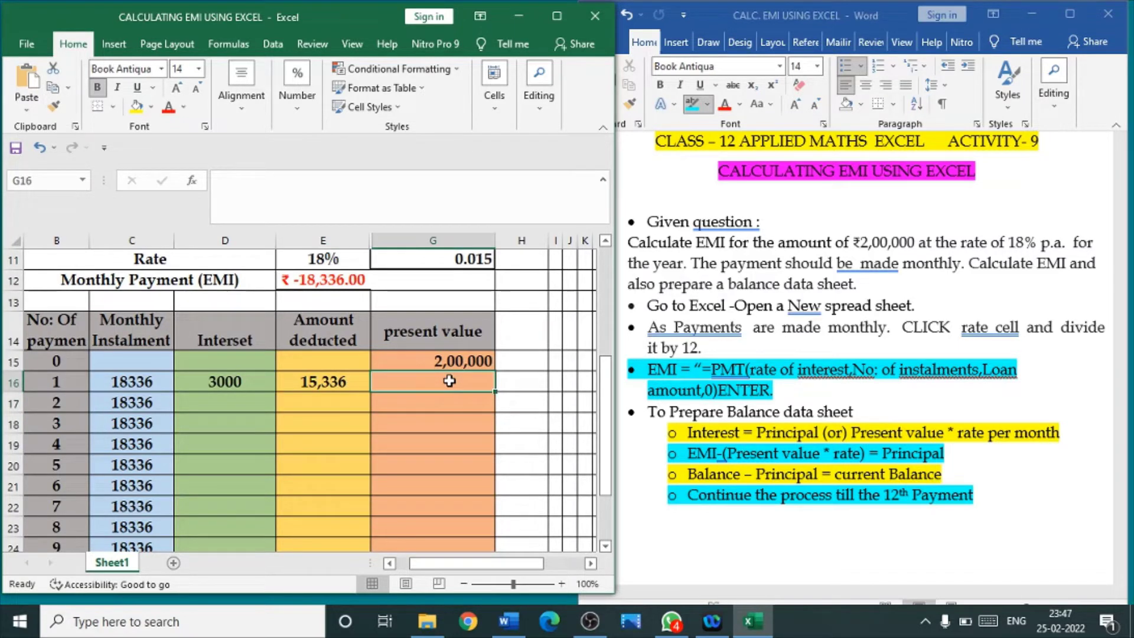
{"action": "type", "text": "="}
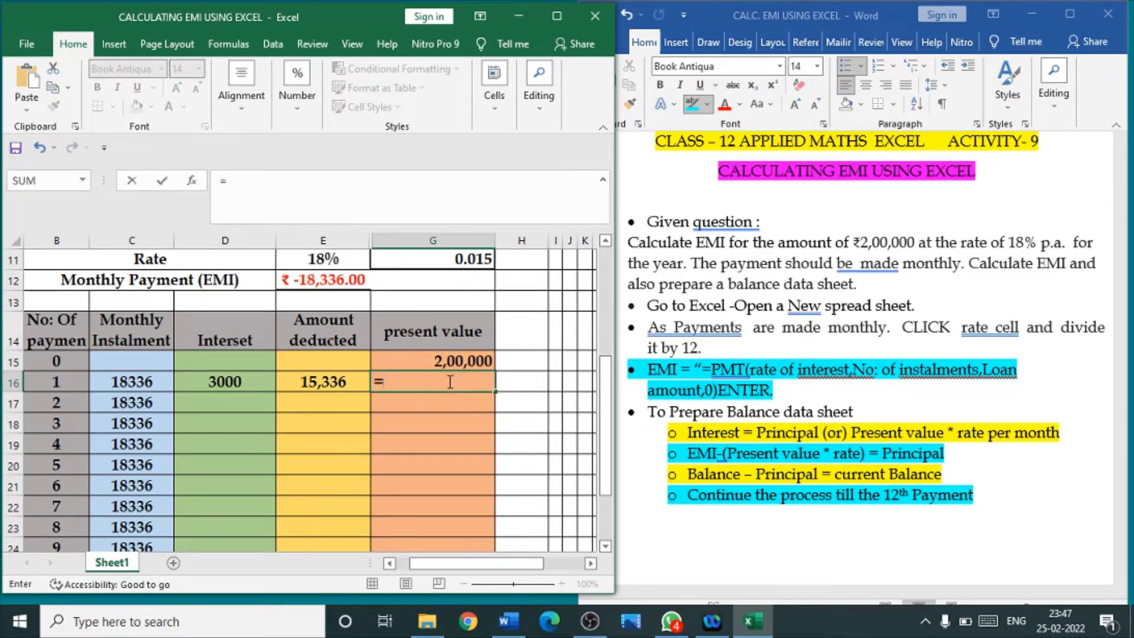
{"action": "left_click", "coordinate": [459, 362]}
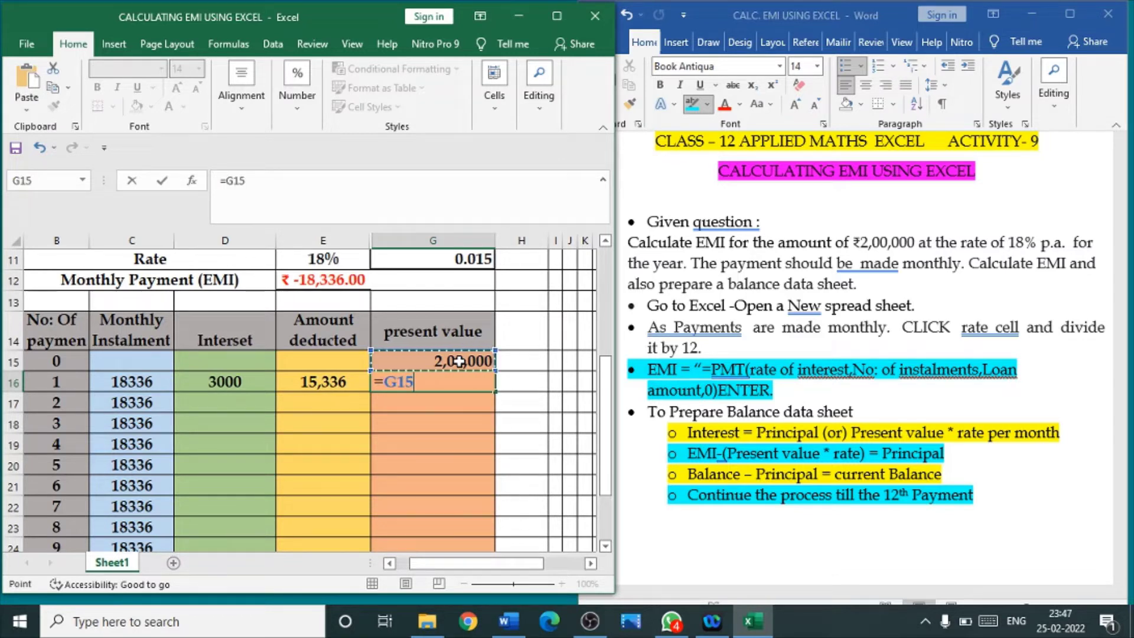
{"action": "type", "text": "-"}
{"action": "left_click", "coordinate": [313, 382]}
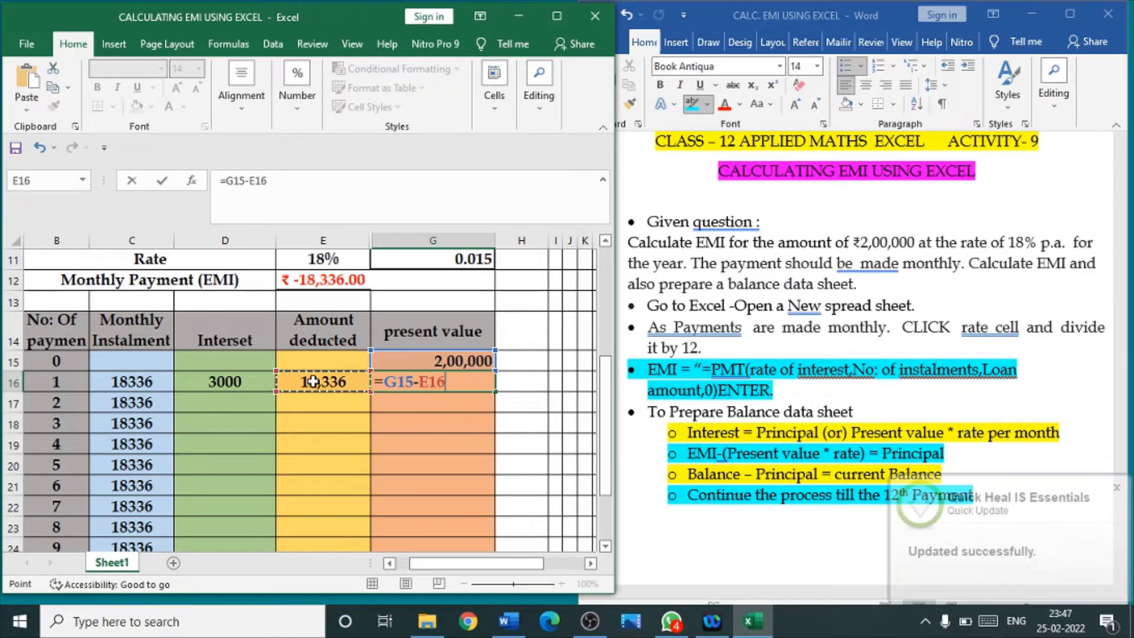
{"action": "key", "text": "Return"}
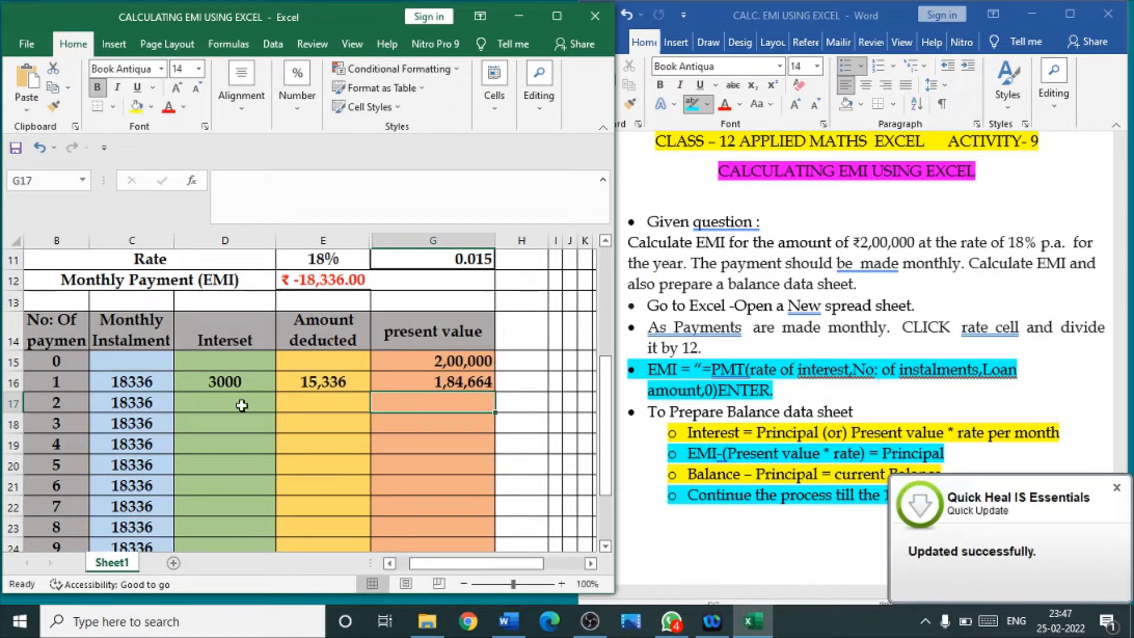
Calculate the interest for payment 2 in D17 with =G16*G11.
{"action": "left_click", "coordinate": [213, 405]}
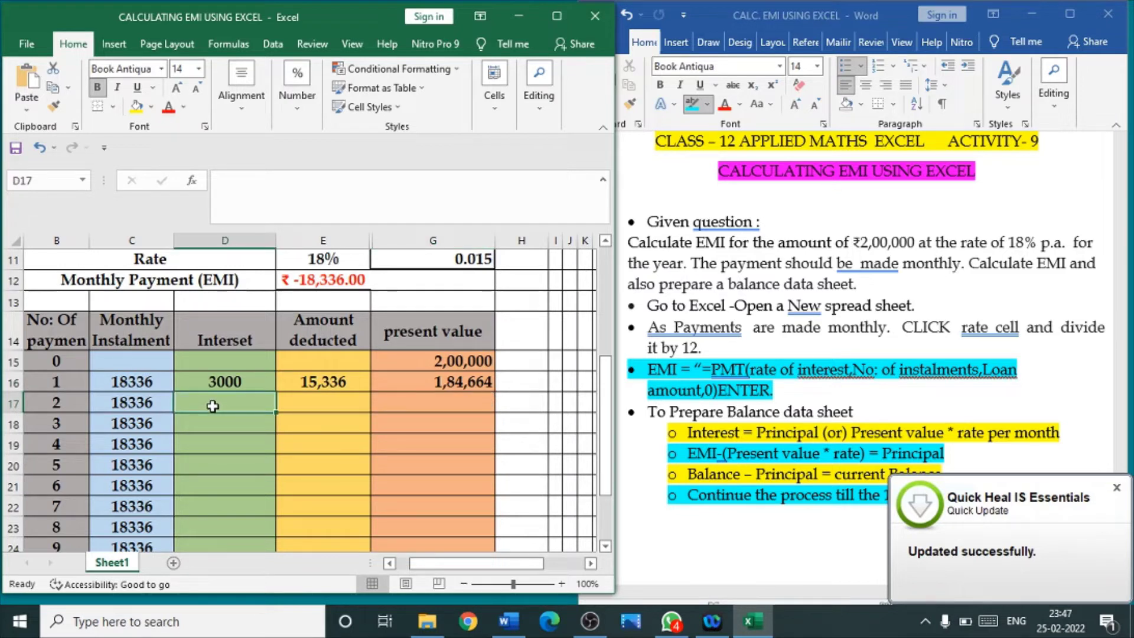
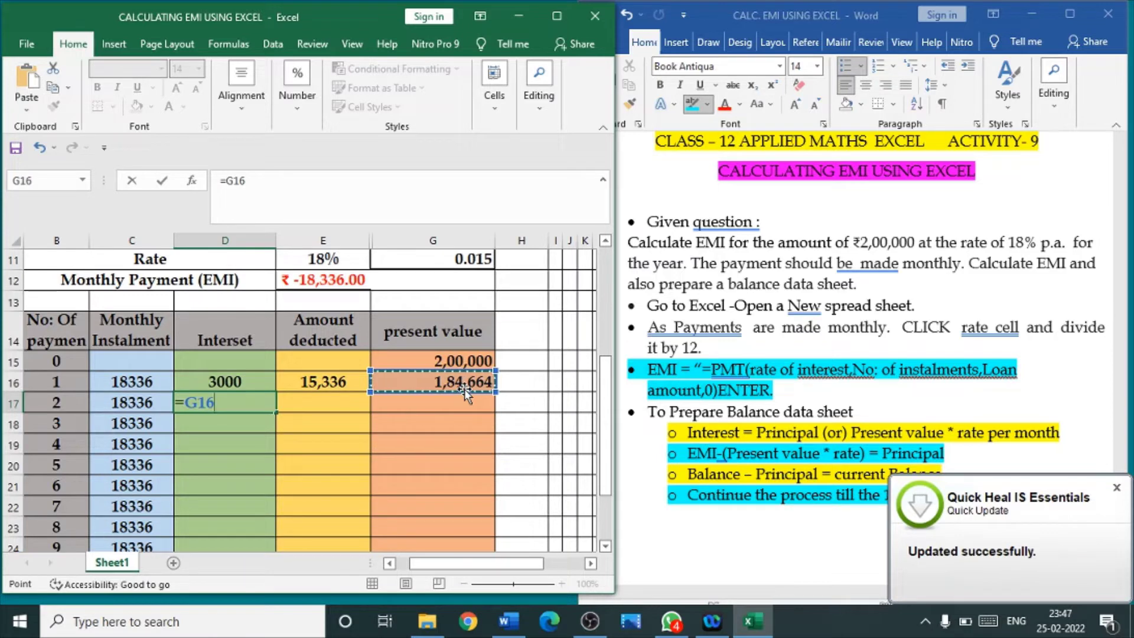
{"action": "type", "text": "*"}
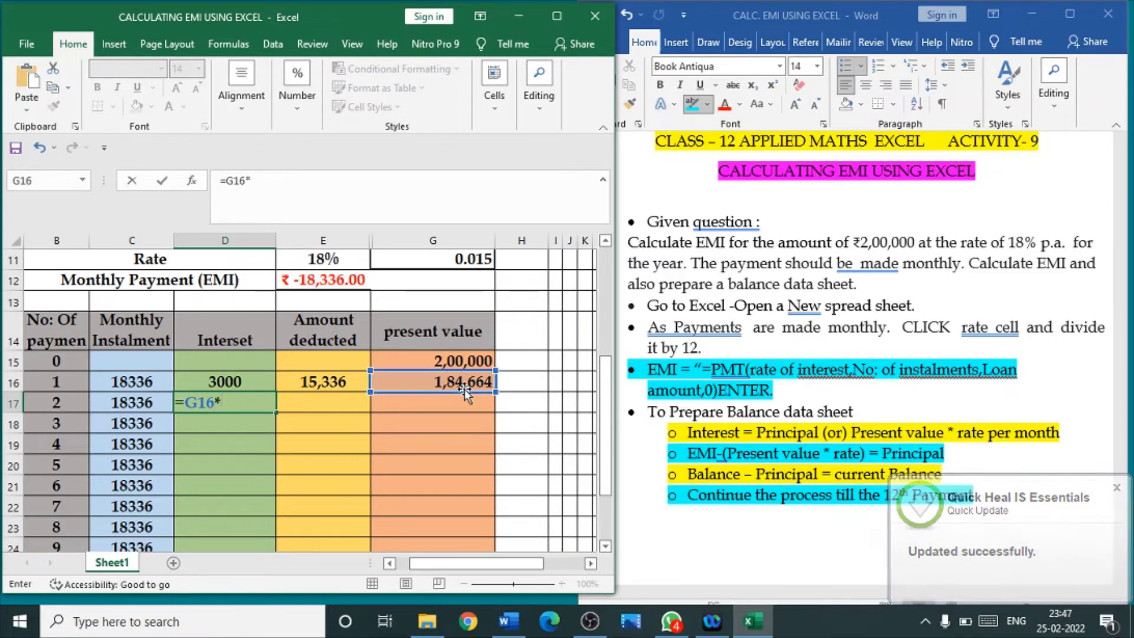
{"action": "left_click", "coordinate": [483, 258]}
{"action": "key", "text": "Return"}
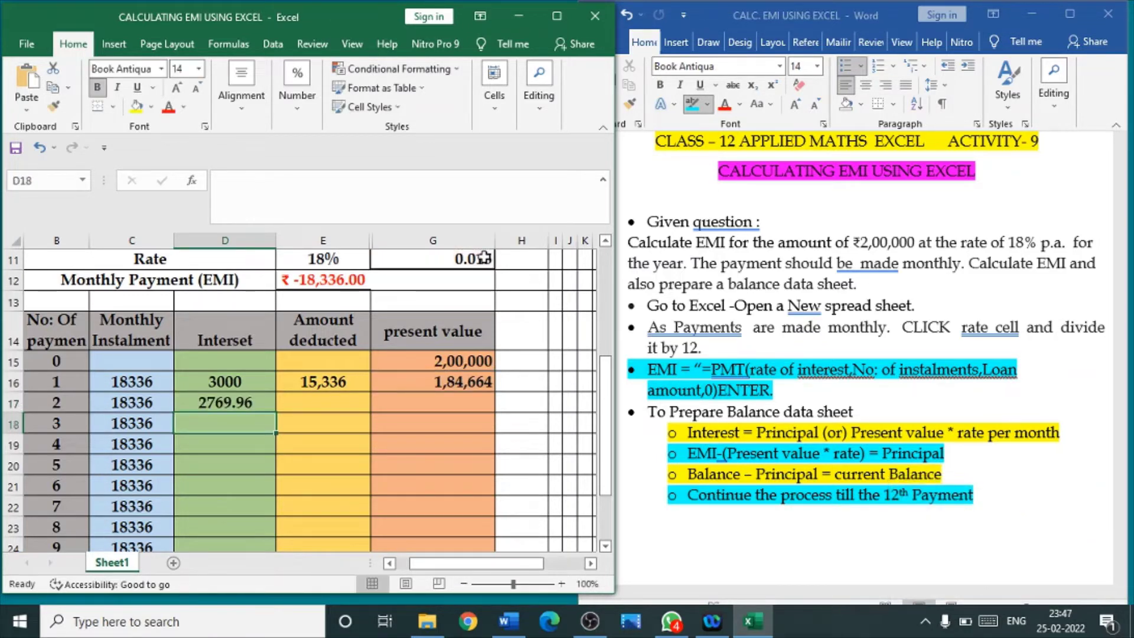
Calculate the amount deducted for payment 2 in E17 with =C17-D17.
{"action": "left_click", "coordinate": [305, 404]}
{"action": "type", "text": "="}
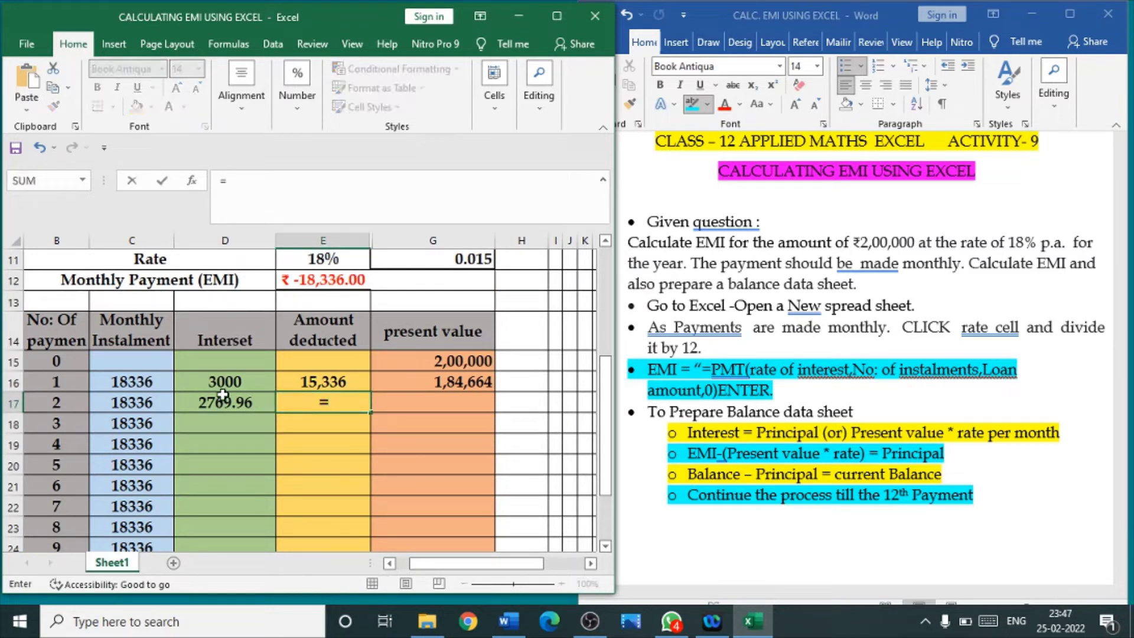
{"action": "left_click", "coordinate": [164, 404]}
{"action": "type", "text": "-"}
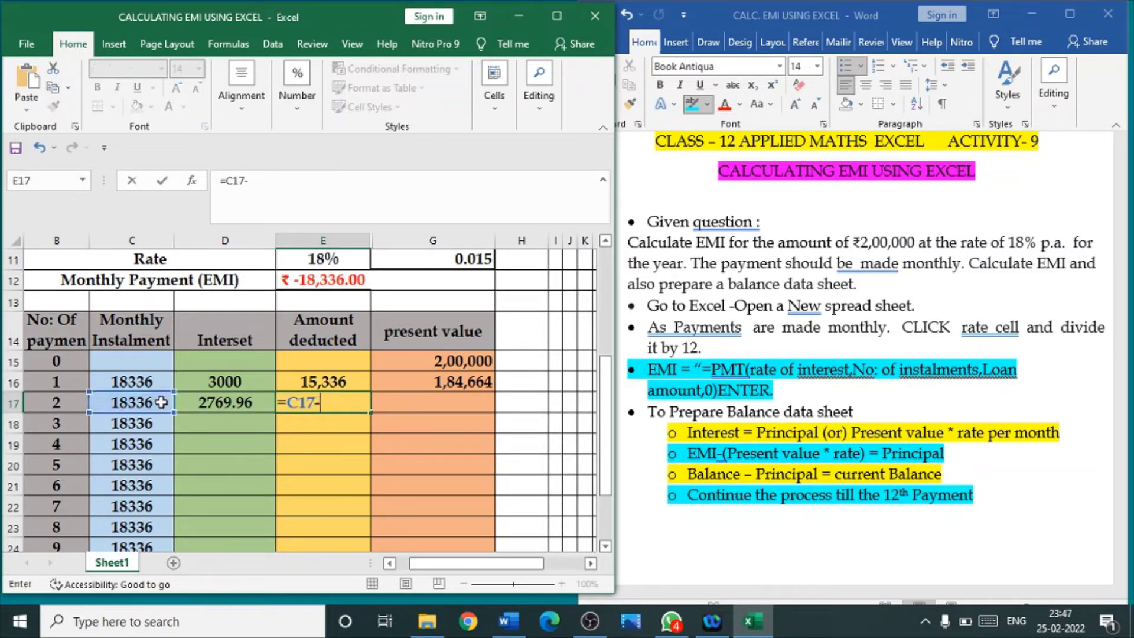
{"action": "left_click", "coordinate": [225, 403]}
{"action": "key", "text": "Return"}
Calculate the present value after payment 2 in G17 with =G16-E17.
{"action": "left_click", "coordinate": [394, 406]}
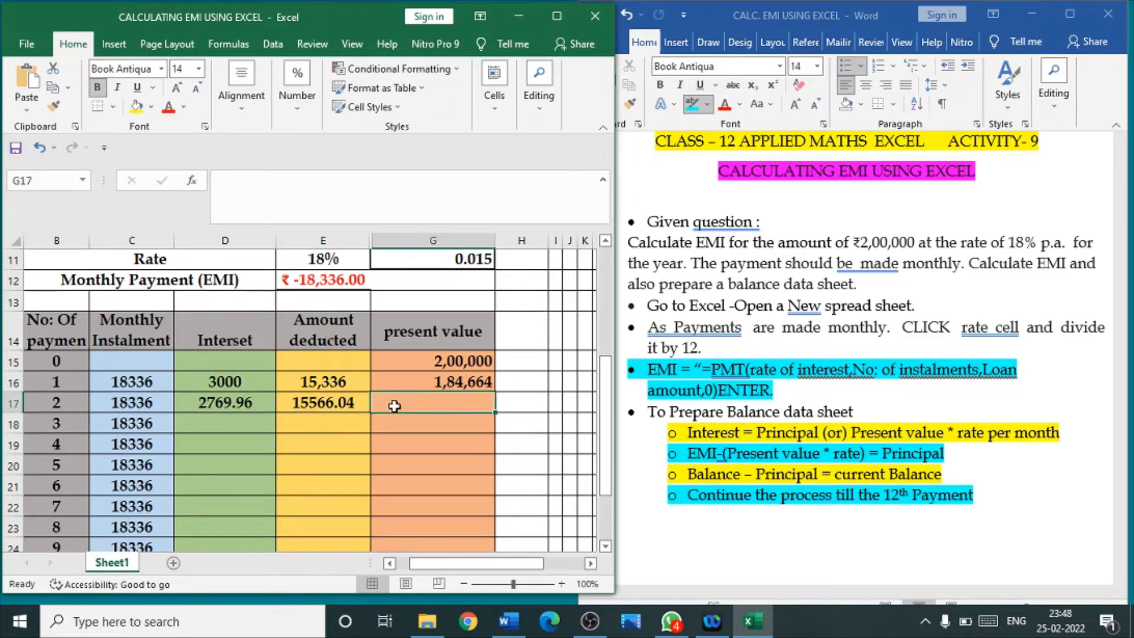
{"action": "type", "text": "="}
{"action": "left_click", "coordinate": [435, 383]}
{"action": "type", "text": "-"}
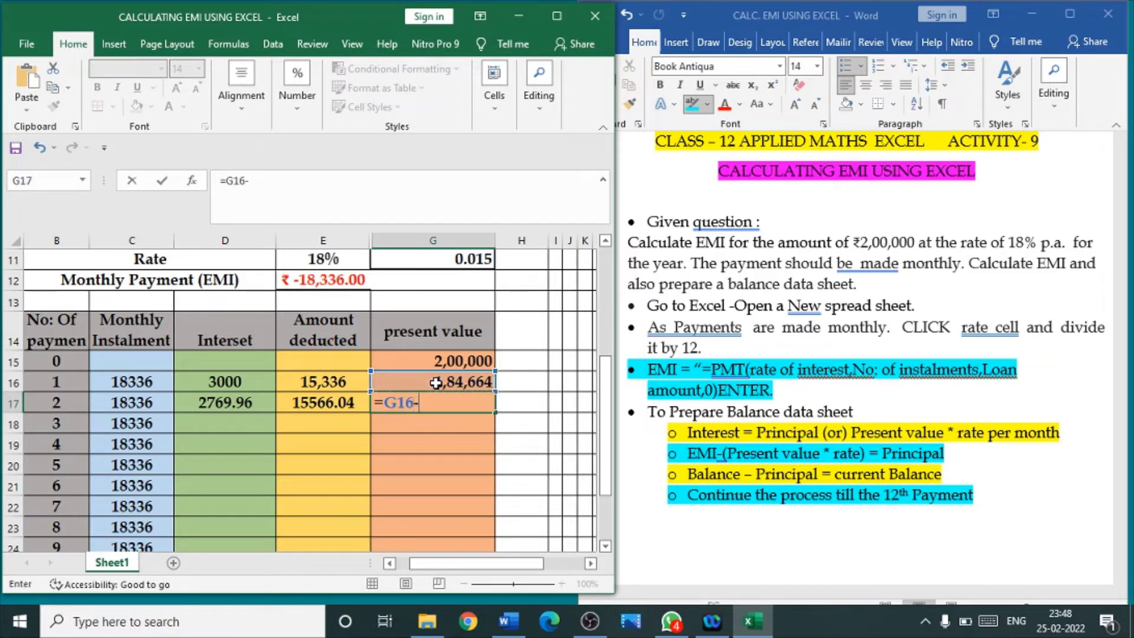
{"action": "left_click", "coordinate": [338, 405]}
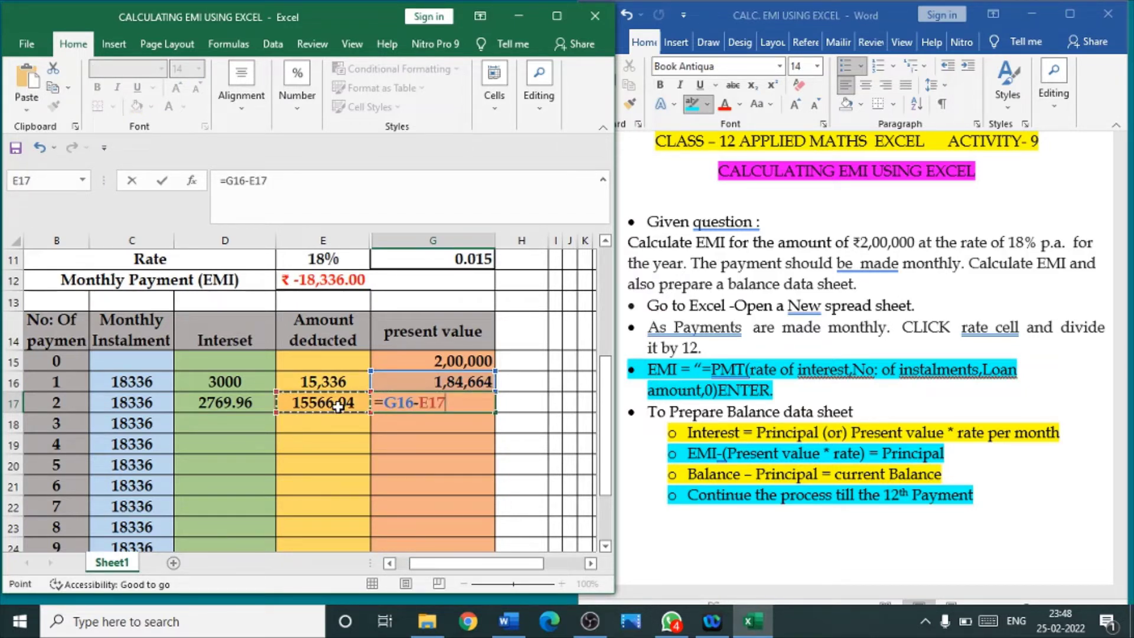
{"action": "key", "text": "Return"}
Calculate the interest for payment 3 in D18 by multiplying the present value in G17 by the monthly rate in G11.
{"action": "left_click", "coordinate": [225, 424]}
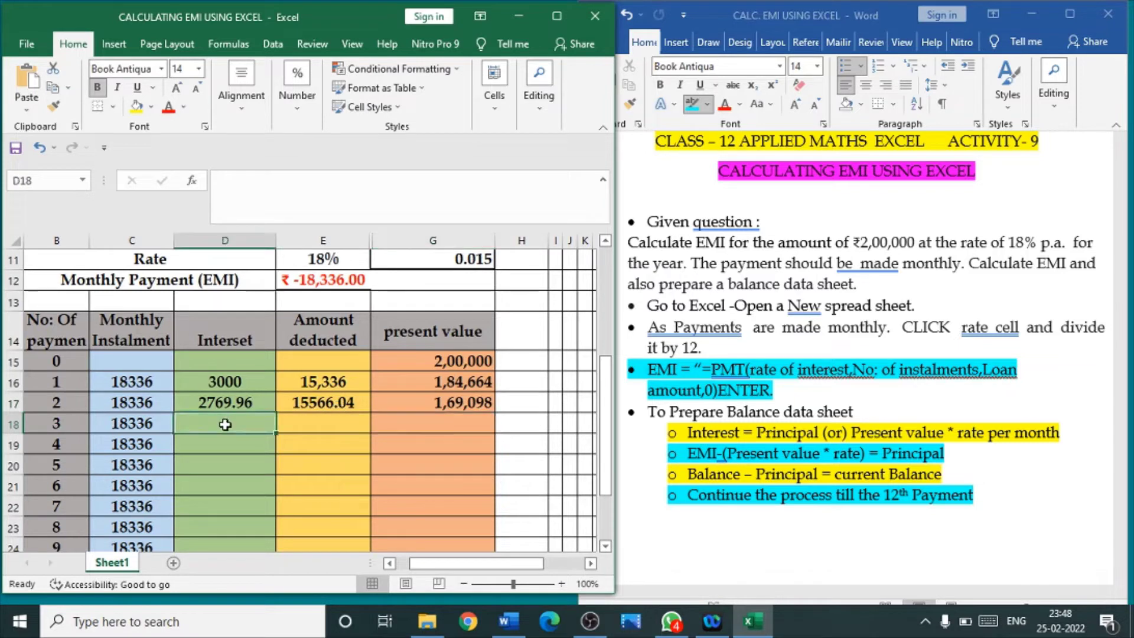
{"action": "type", "text": "="}
{"action": "left_click", "coordinate": [431, 403]}
{"action": "type", "text": "*"}
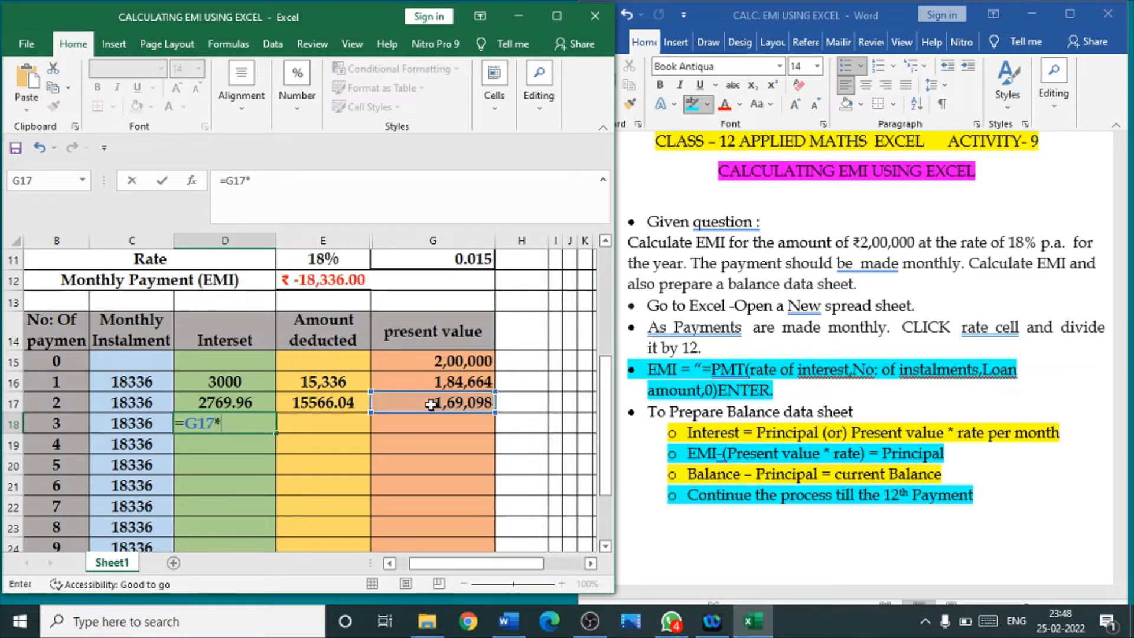
{"action": "left_click", "coordinate": [486, 266]}
{"action": "key", "text": "Return"}
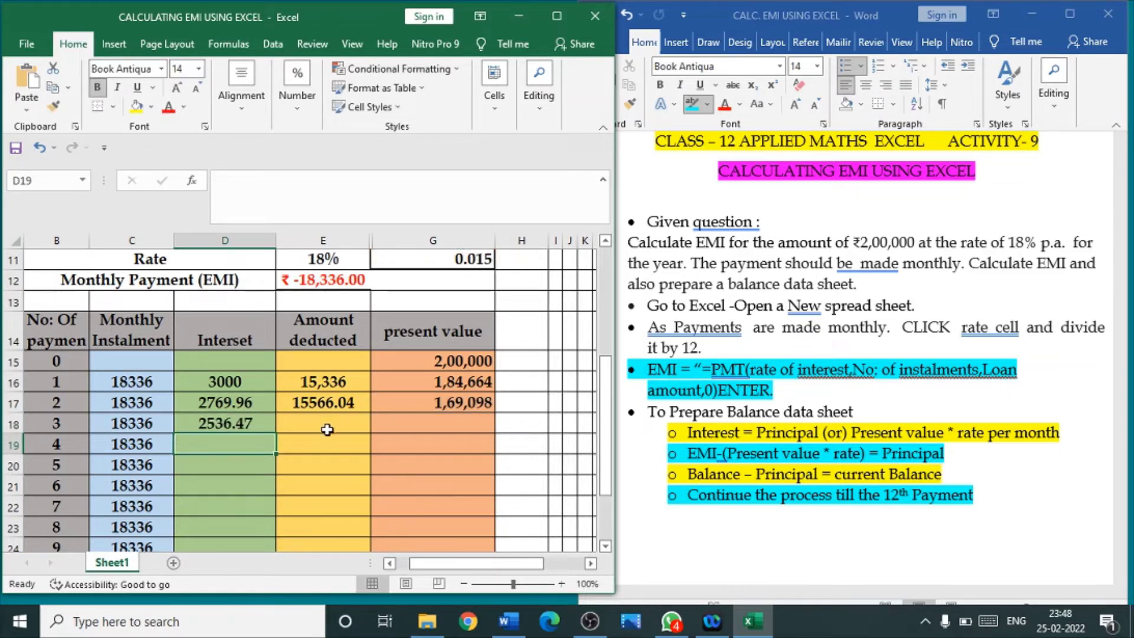
Calculate the amount deducted for payment 3 in E18 by subtracting the interest in D18 from the instalment in C18.
{"action": "left_click", "coordinate": [327, 429]}
{"action": "type", "text": "="}
{"action": "left_click", "coordinate": [158, 419]}
{"action": "type", "text": "-"}
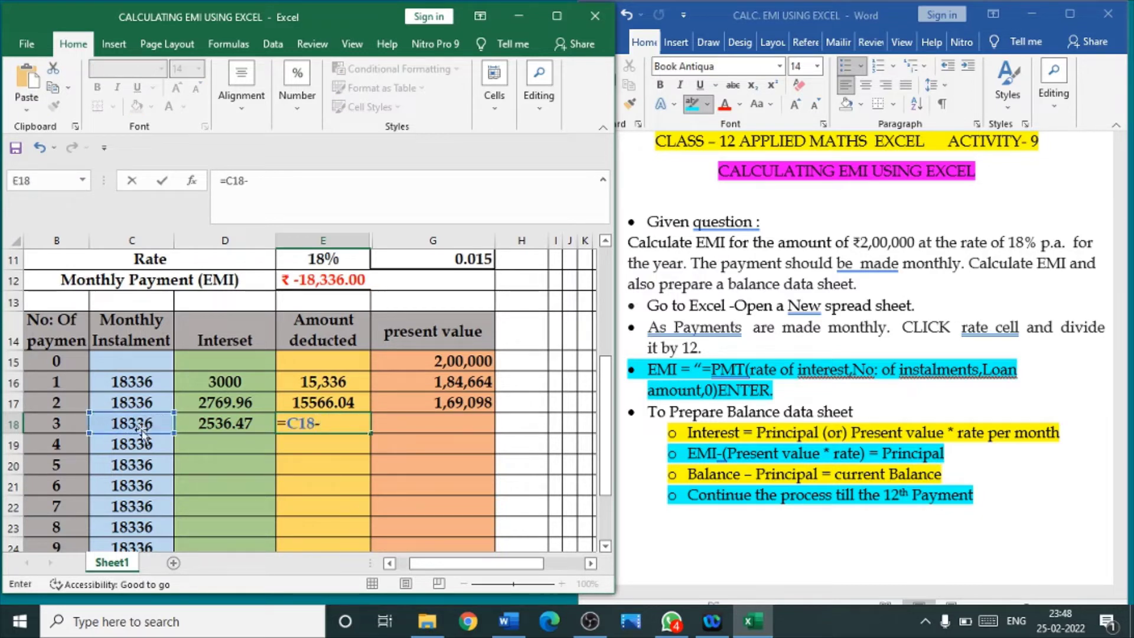
{"action": "left_click", "coordinate": [228, 424]}
{"action": "key", "text": "Return"}
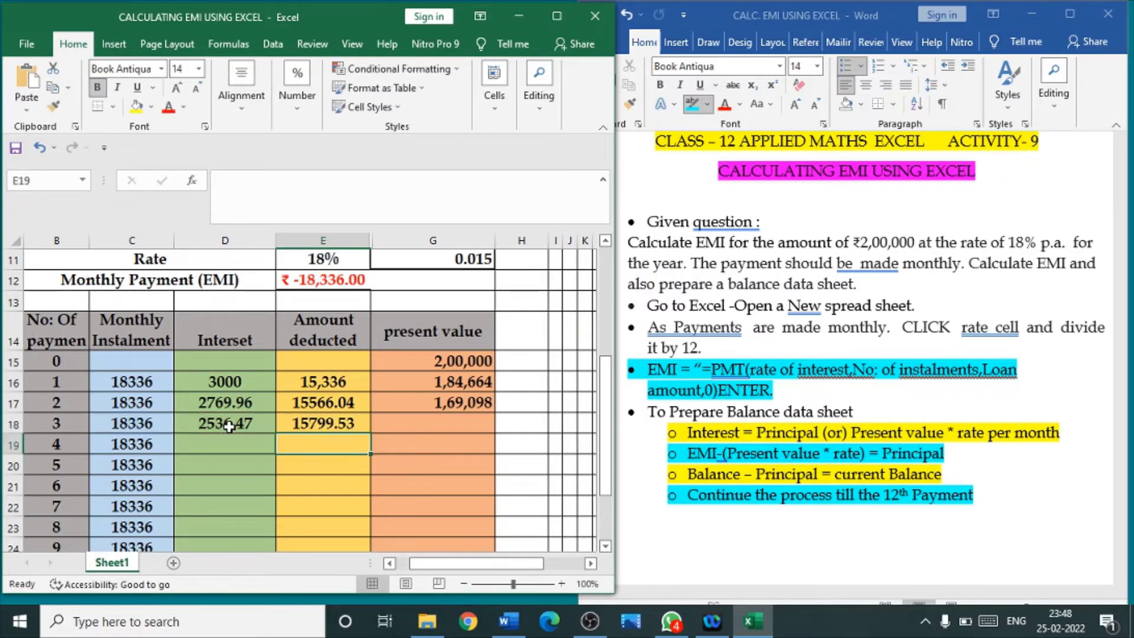
Calculate the present value after payment 3 in G18 by subtracting the amount deducted in E18 from G17.
{"action": "left_click", "coordinate": [400, 424]}
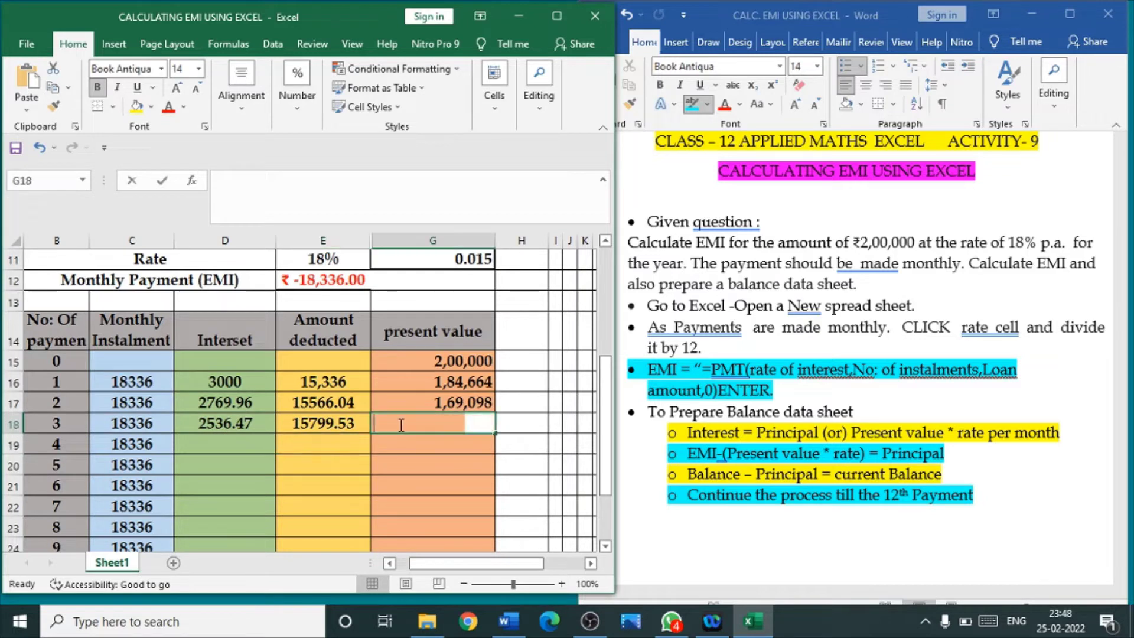
{"action": "type", "text": "="}
{"action": "left_click", "coordinate": [480, 402]}
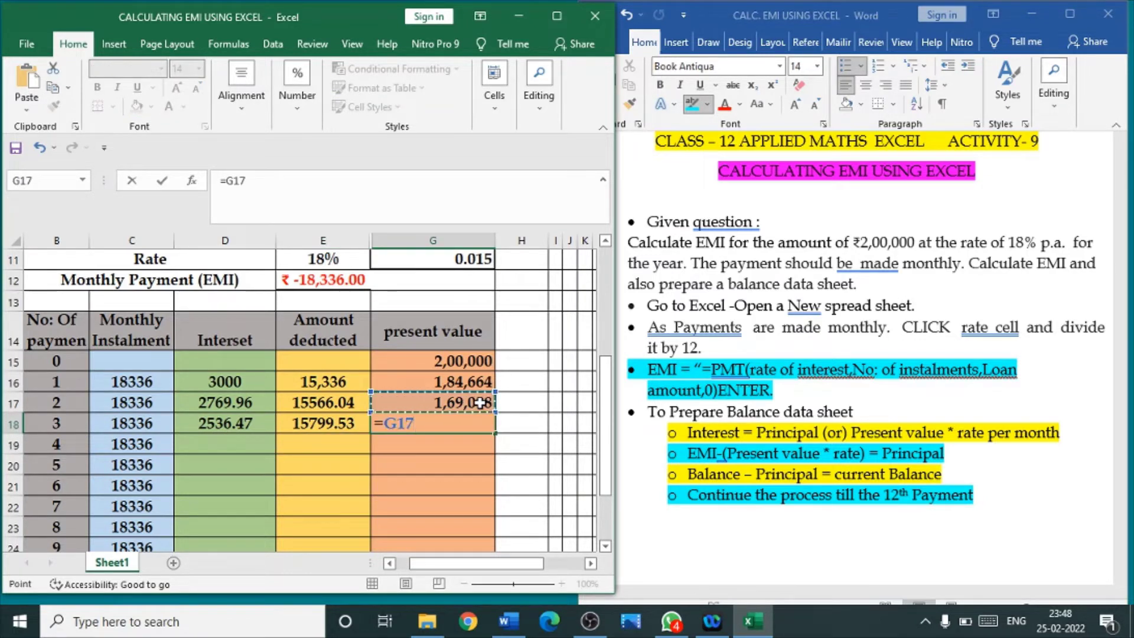
{"action": "type", "text": "-"}
{"action": "left_click", "coordinate": [344, 429]}
{"action": "key", "text": "Return"}
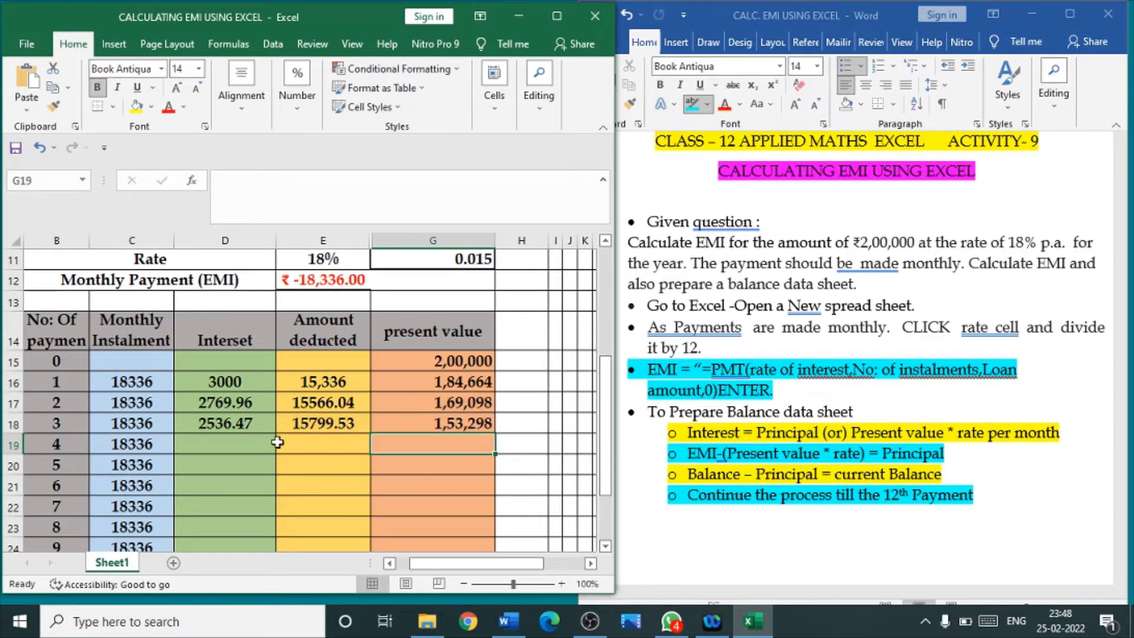
Calculate the interest for payment 4 in D19 by multiplying the present value in G18 by the monthly rate in G11.
{"action": "left_click", "coordinate": [253, 447]}
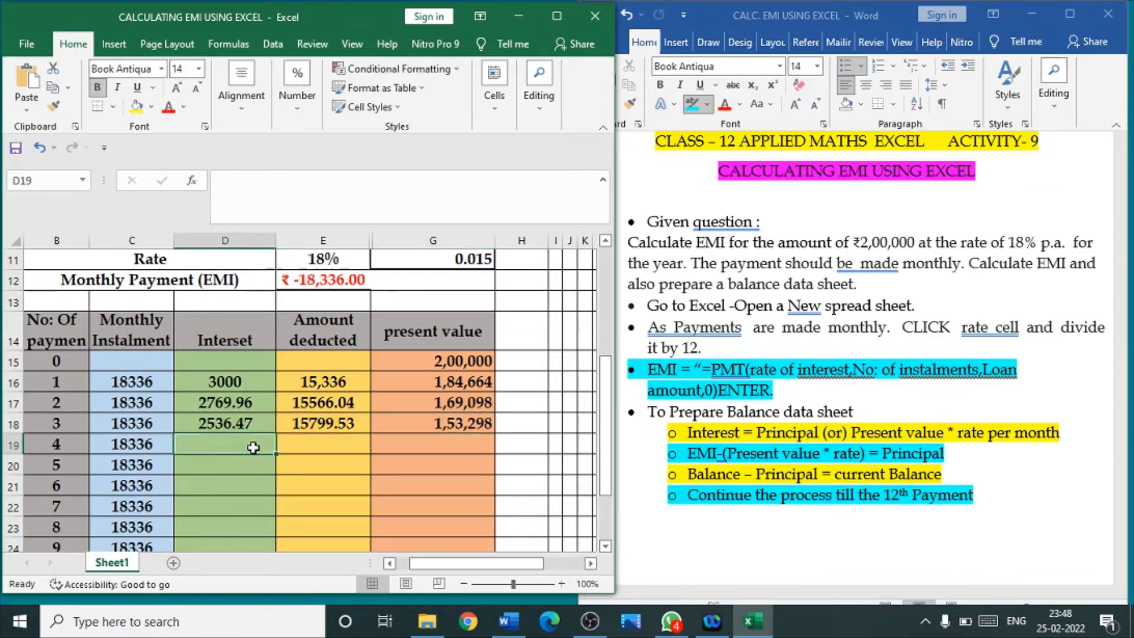
{"action": "type", "text": "="}
{"action": "left_click", "coordinate": [420, 426]}
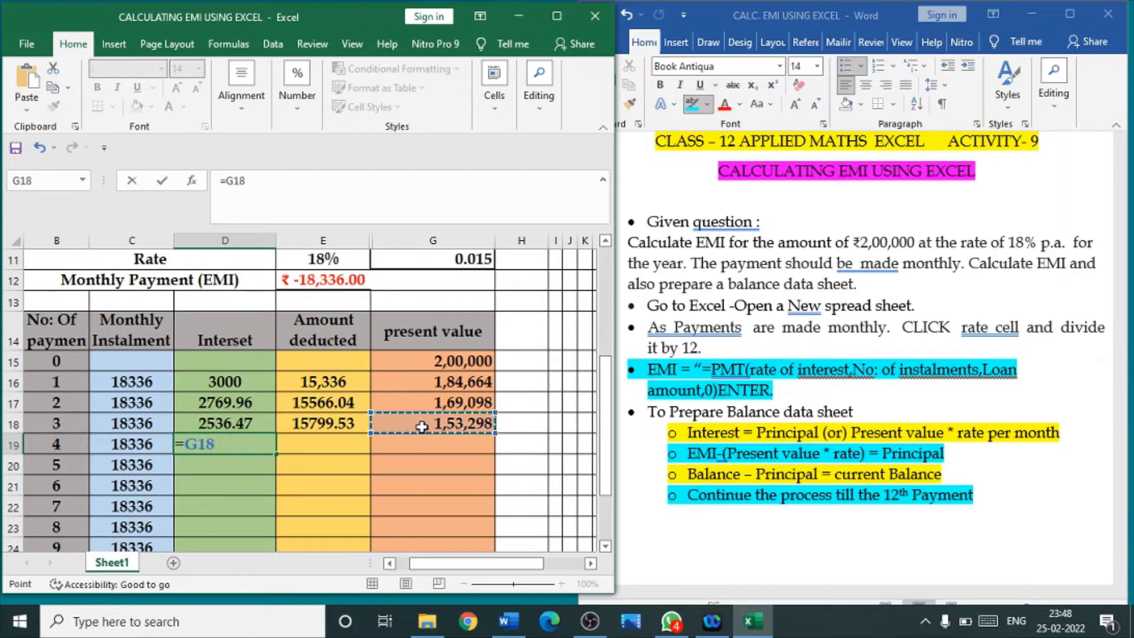
{"action": "type", "text": "*"}
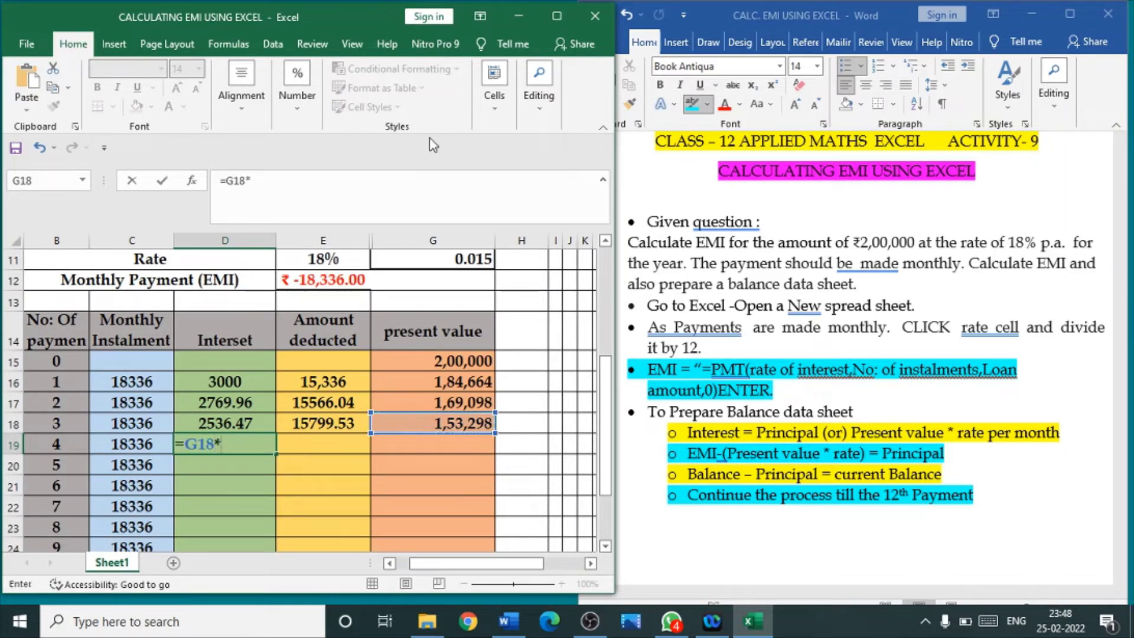
{"action": "left_click", "coordinate": [469, 261]}
{"action": "key", "text": "Return"}
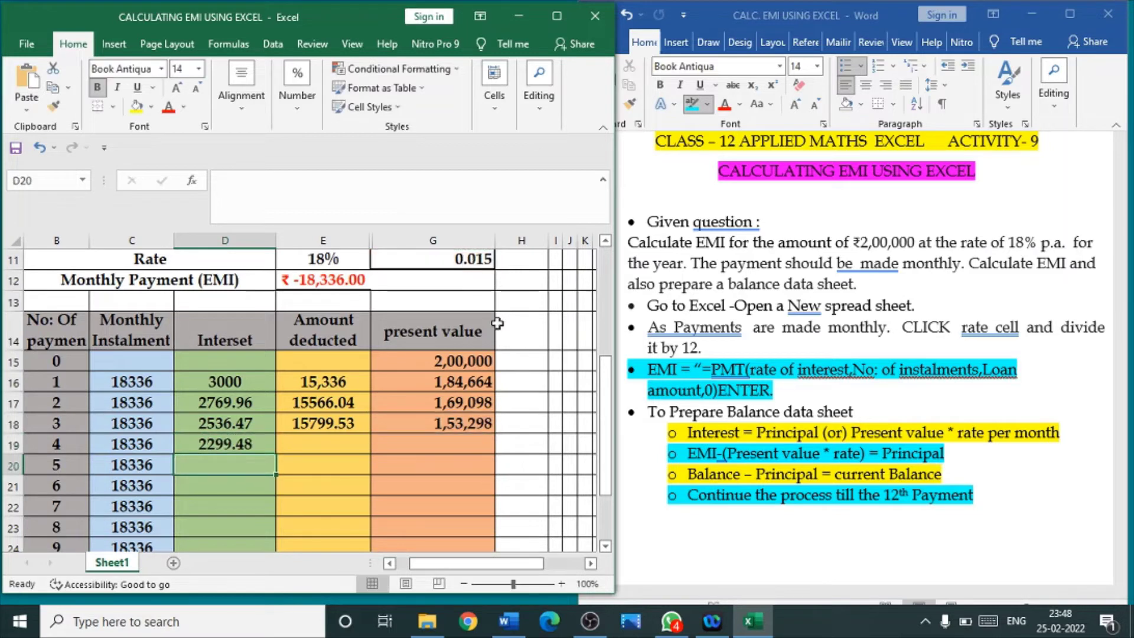
Calculate the amount deducted for payment 4 in E19 by subtracting the interest in D19 from the instalment in C19.
{"action": "left_click", "coordinate": [329, 446]}
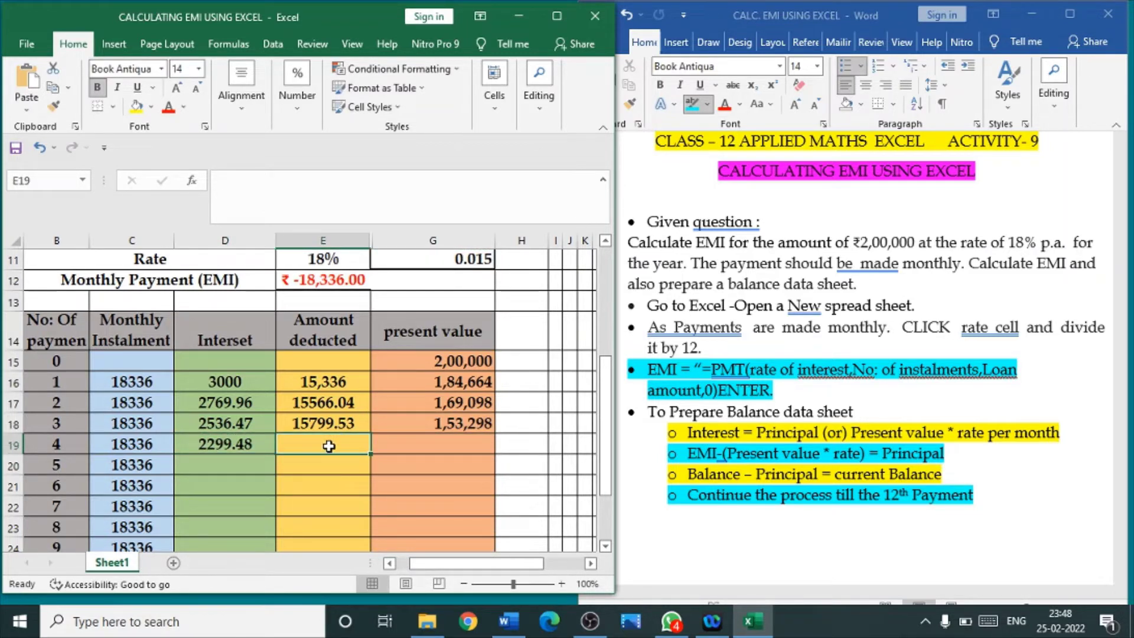
{"action": "type", "text": "="}
{"action": "left_click", "coordinate": [132, 447]}
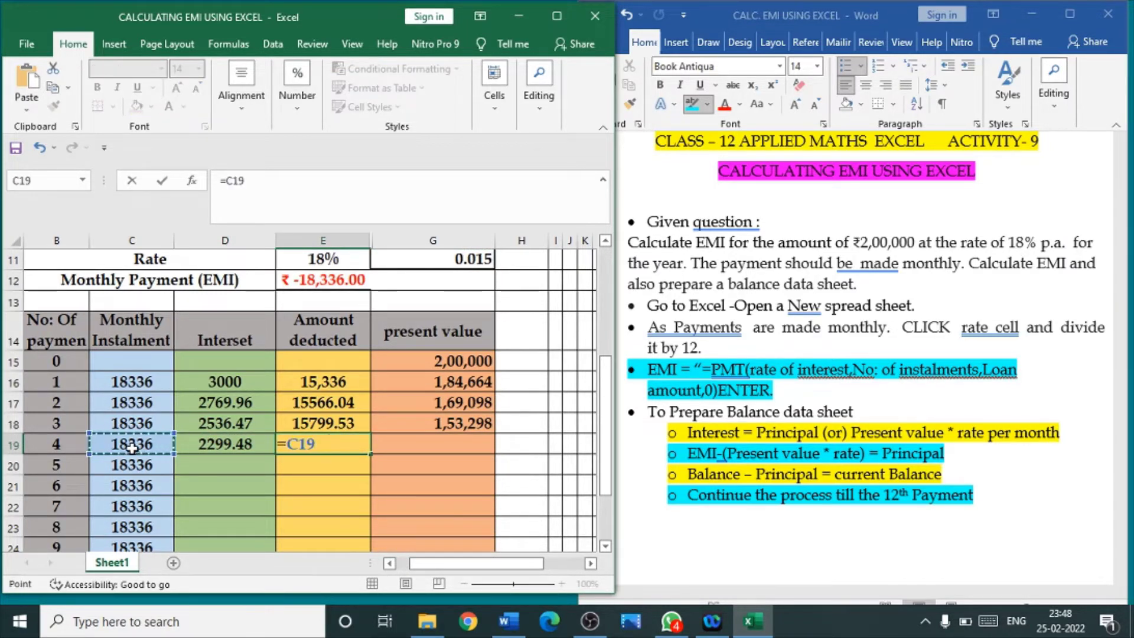
{"action": "type", "text": "-"}
{"action": "left_click", "coordinate": [215, 447]}
{"action": "key", "text": "Return"}
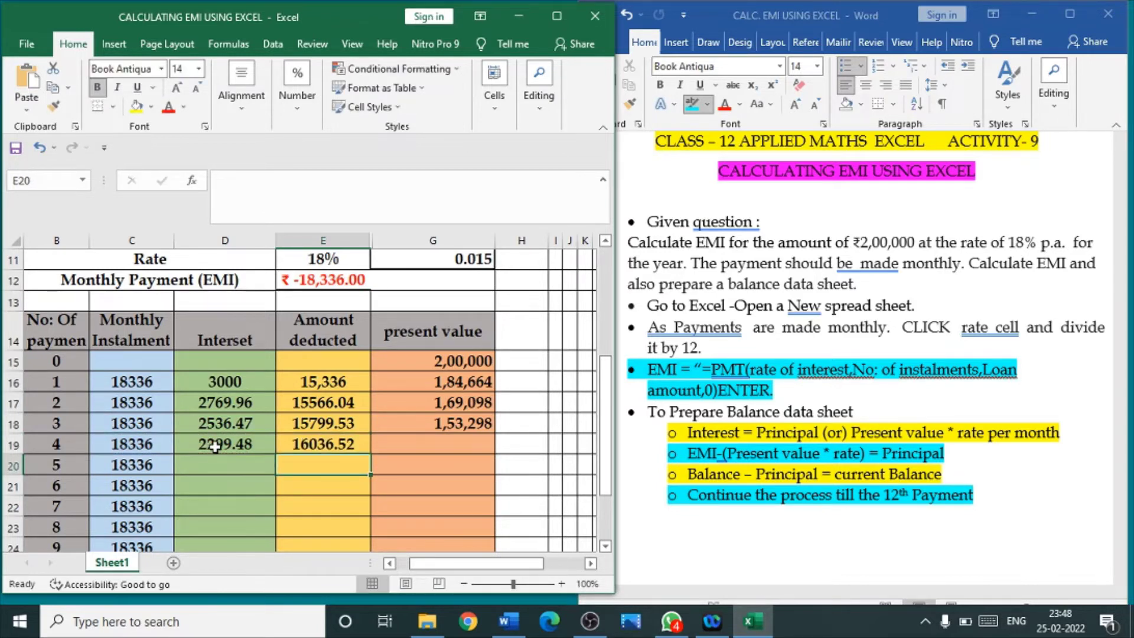
Calculate the present value after payment 4 in G19 with =G18-E19.
{"action": "left_click", "coordinate": [423, 446]}
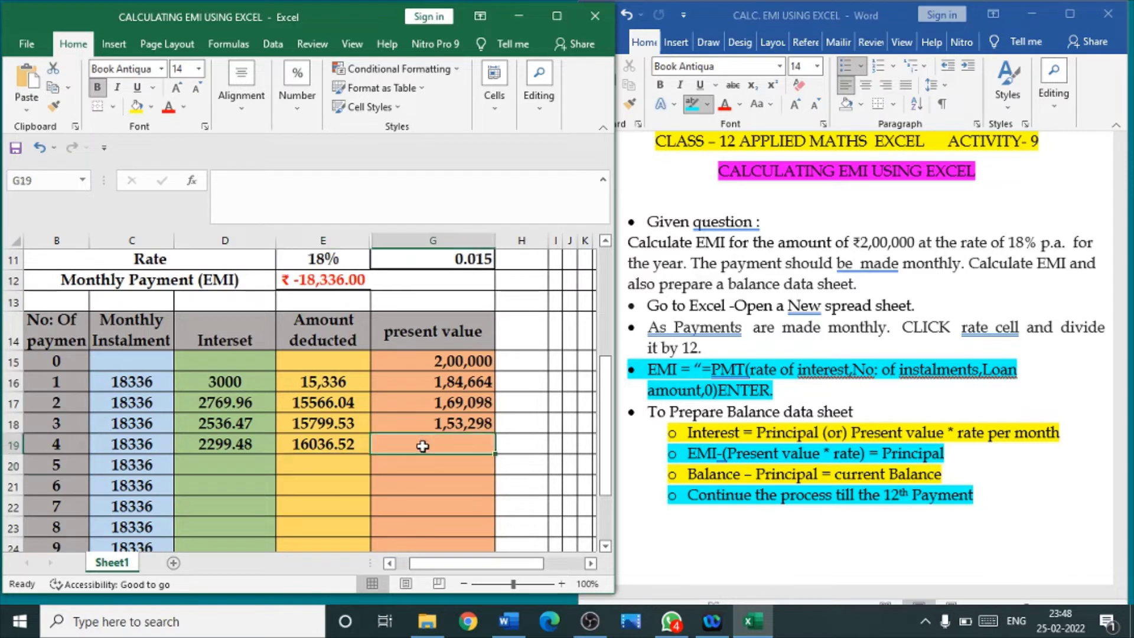
{"action": "type", "text": "="}
{"action": "left_click", "coordinate": [470, 424]}
{"action": "type", "text": "-"}
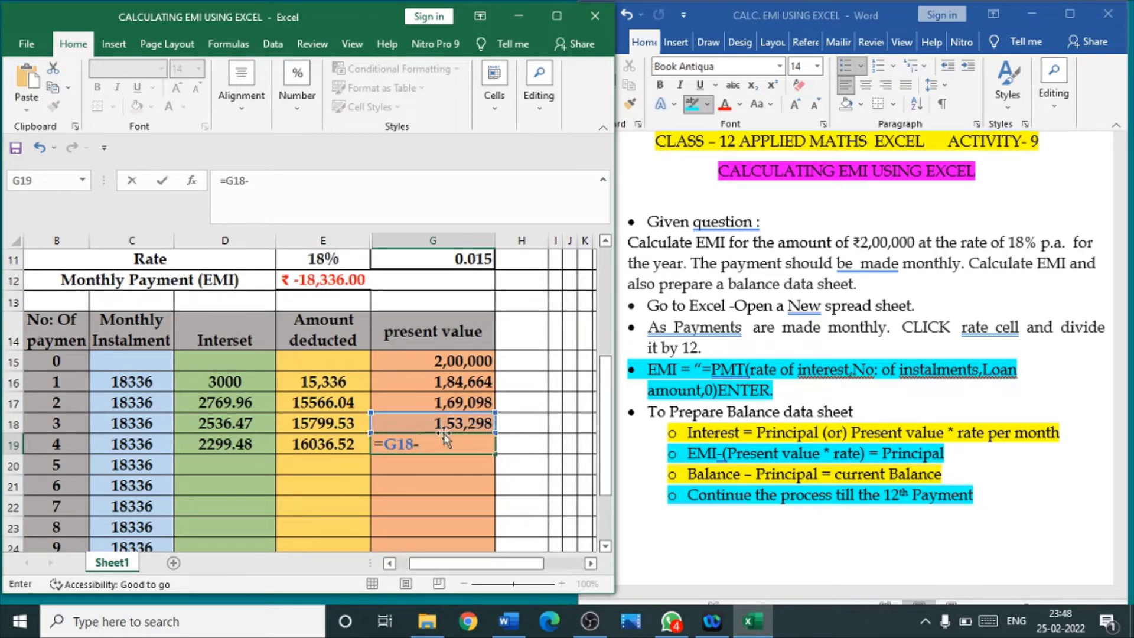
{"action": "left_click", "coordinate": [302, 443]}
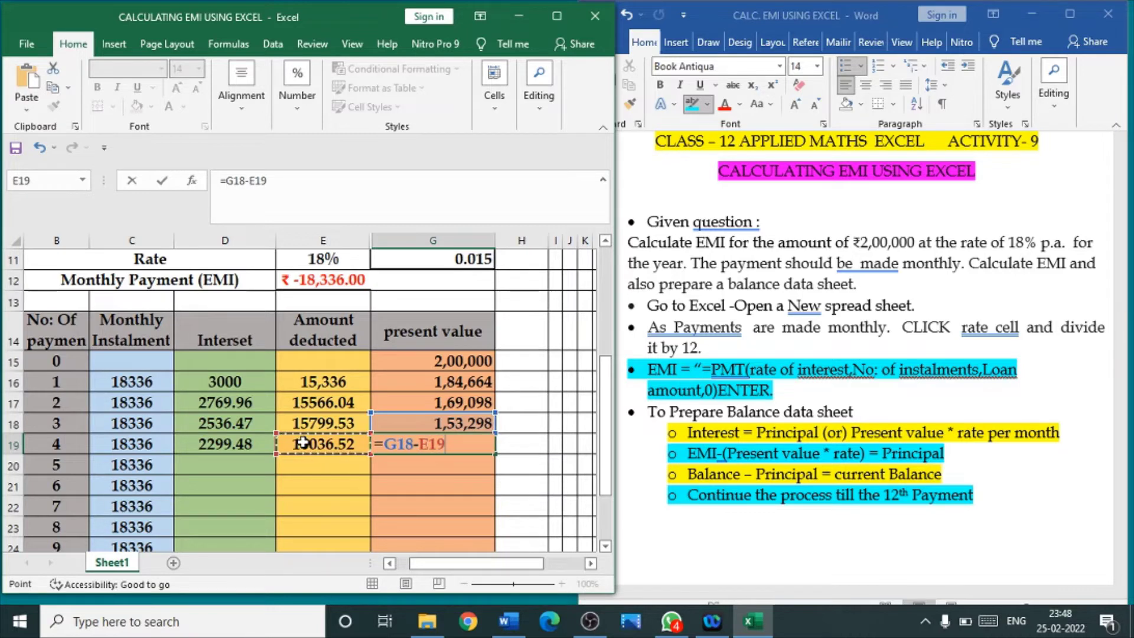
{"action": "key", "text": "Return"}
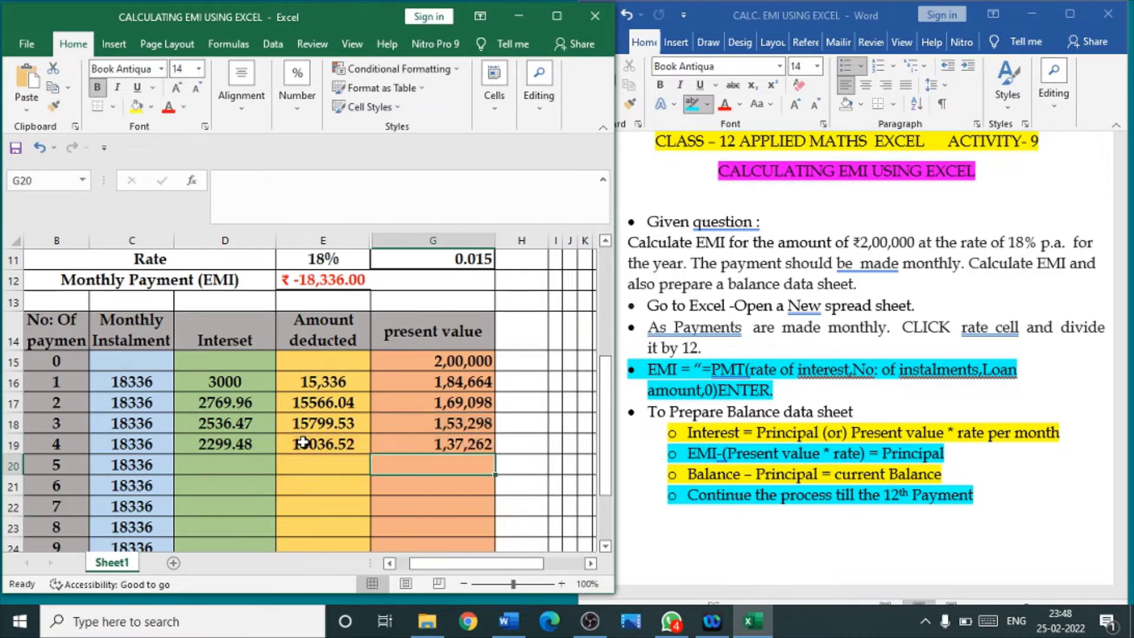
Calculate the interest for payment 5 in D20 by multiplying the present value in G19 by the monthly rate in G11.
{"action": "left_click", "coordinate": [250, 465]}
{"action": "type", "text": "="}
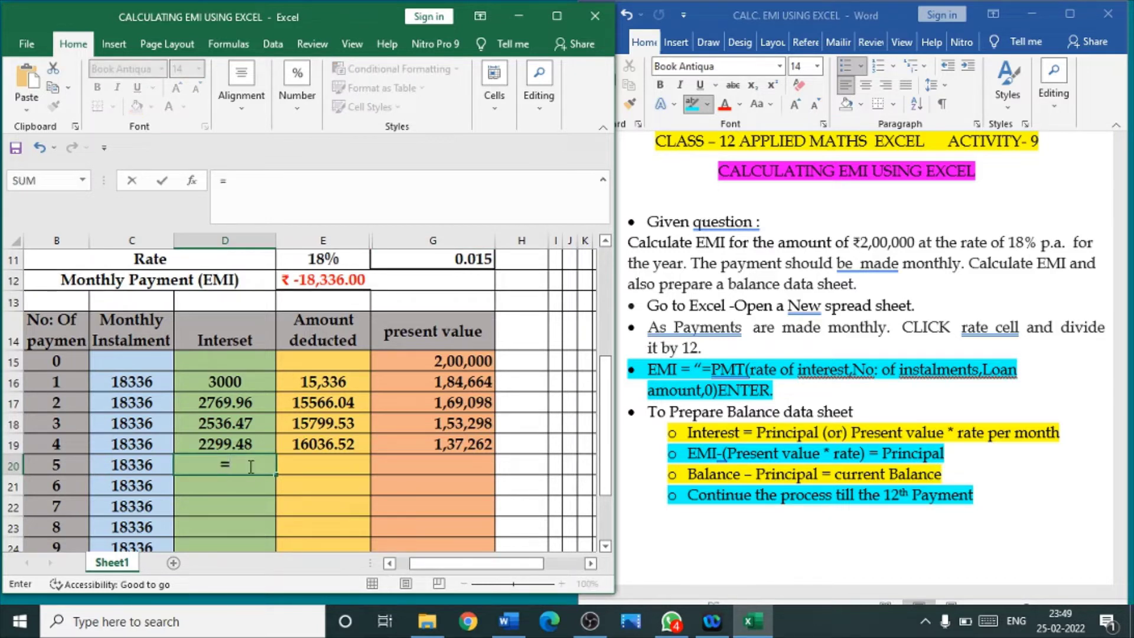
{"action": "left_click", "coordinate": [403, 442]}
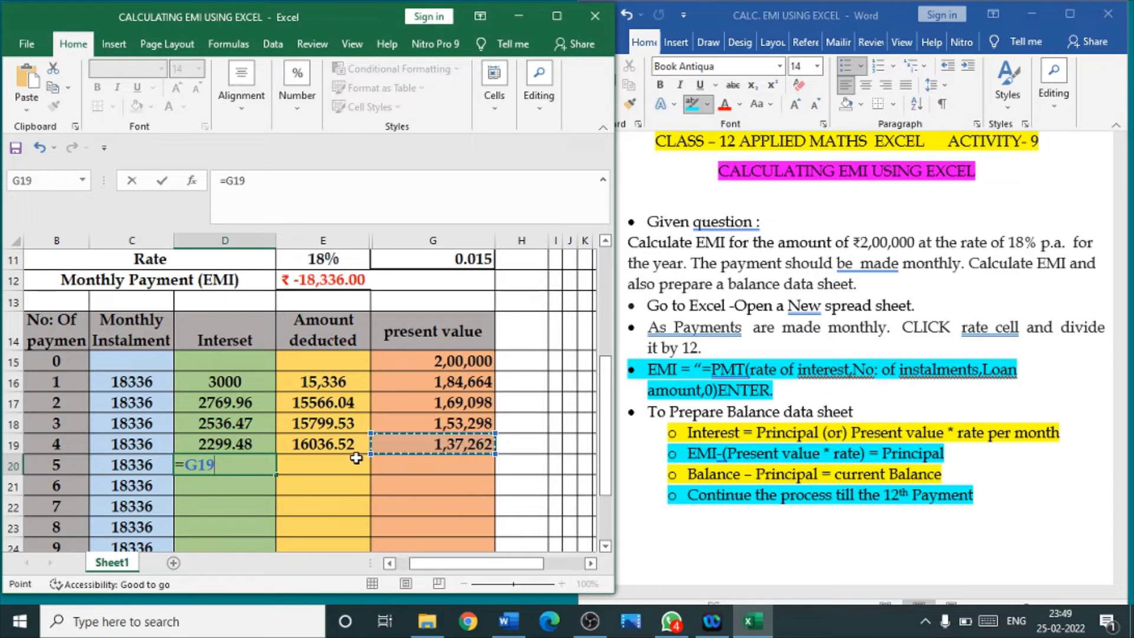
{"action": "type", "text": "*"}
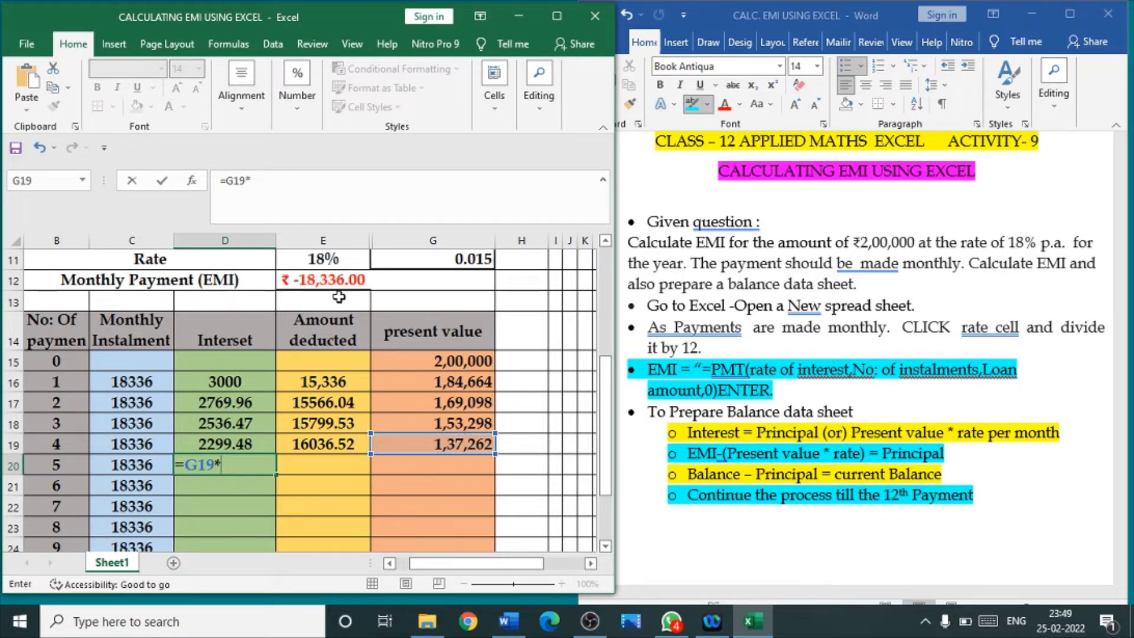
{"action": "left_click", "coordinate": [473, 258]}
{"action": "key", "text": "Return"}
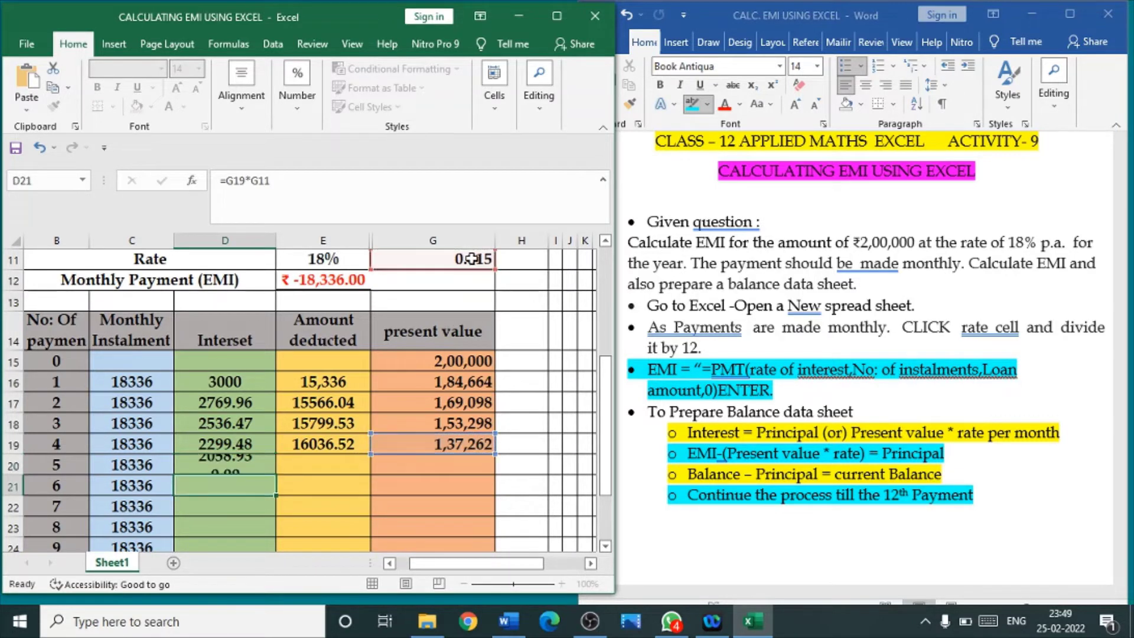
Calculate the amount deducted for payment 5 in E20 by subtracting the interest in D20 from the instalment in C20.
{"action": "left_click", "coordinate": [332, 467]}
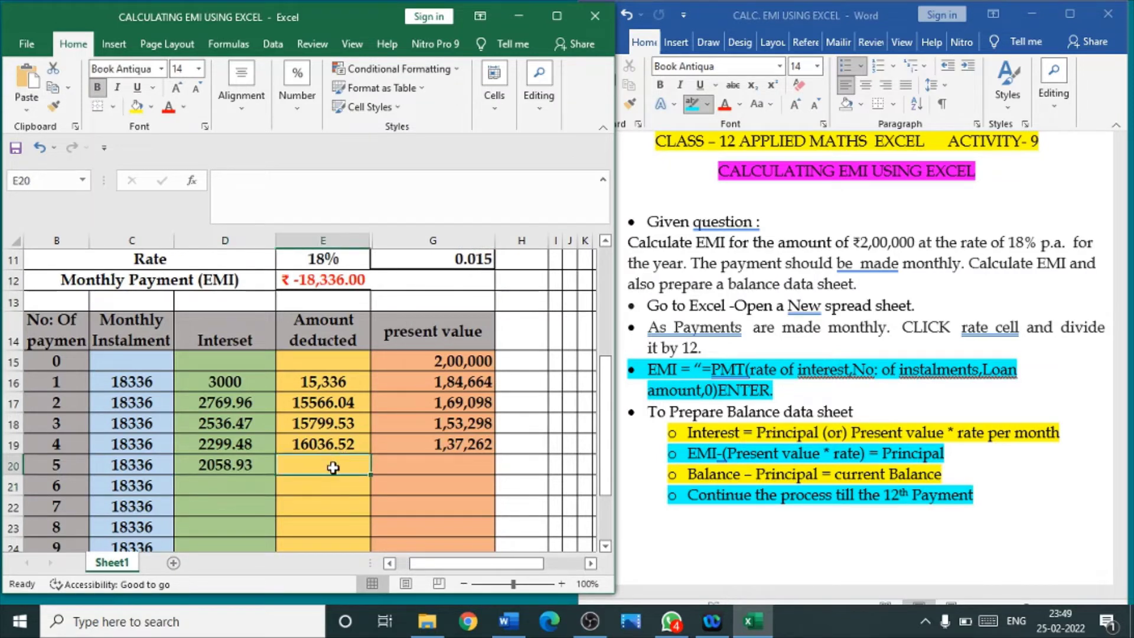
{"action": "type", "text": "="}
{"action": "left_click", "coordinate": [115, 467]}
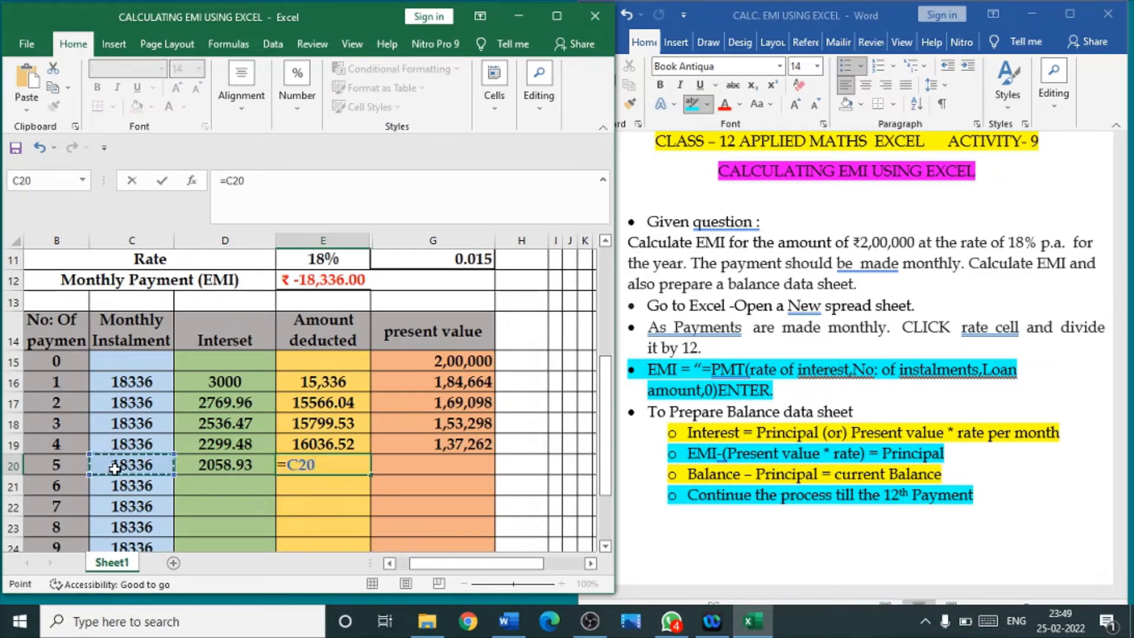
{"action": "type", "text": "-"}
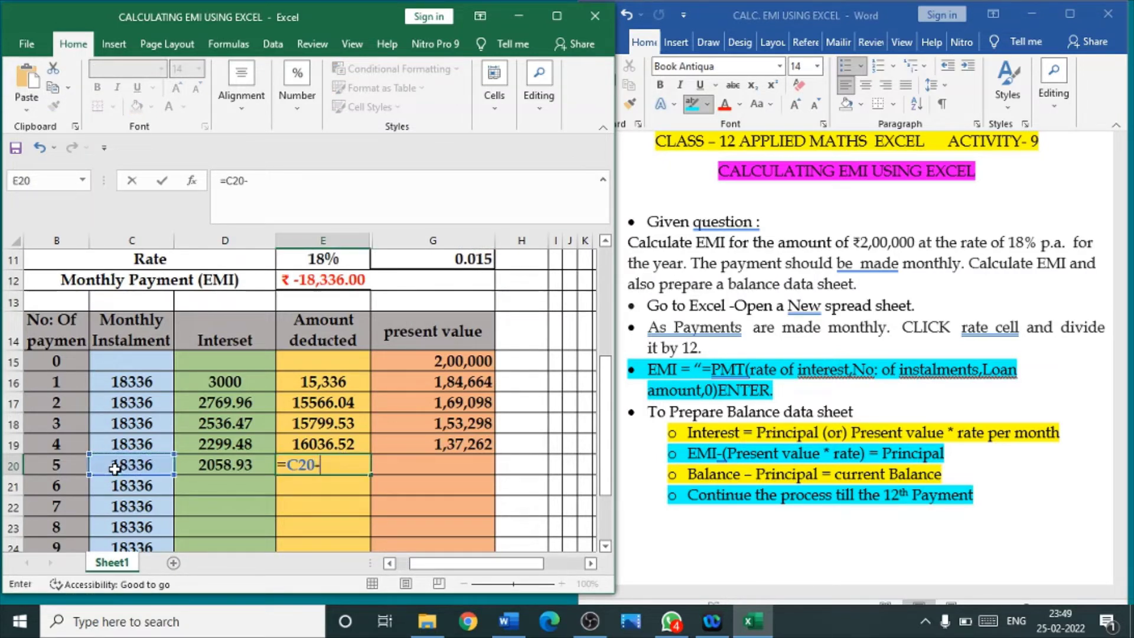
{"action": "left_click", "coordinate": [214, 466]}
{"action": "key", "text": "Return"}
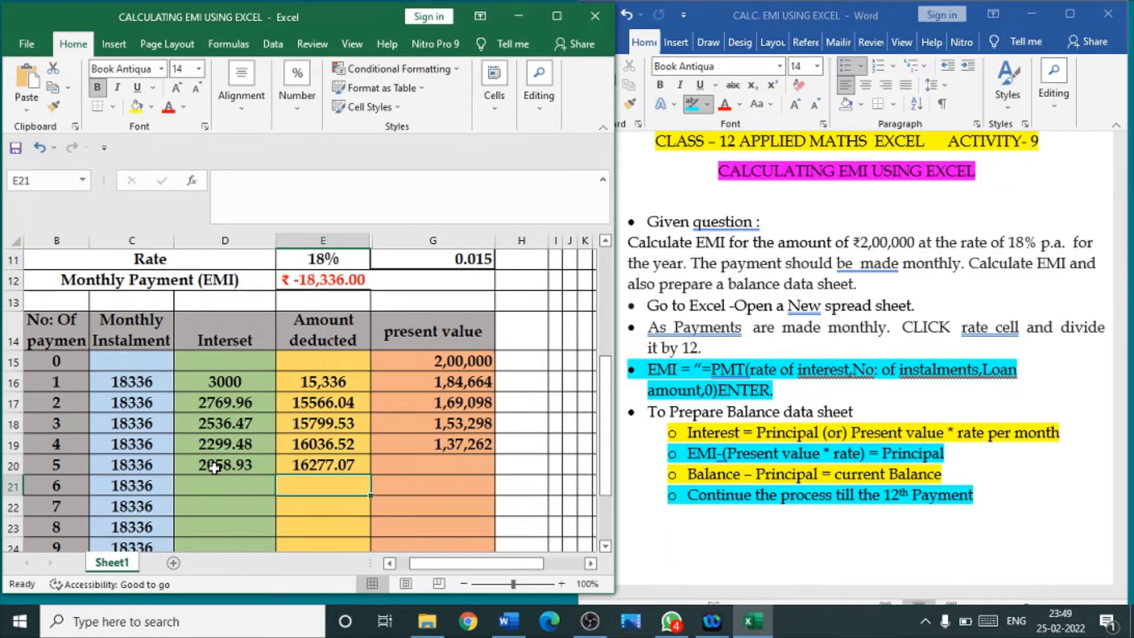
Calculate the present value after payment 5 in G20 with =G19-E20.
{"action": "left_click", "coordinate": [382, 469]}
{"action": "type", "text": "="}
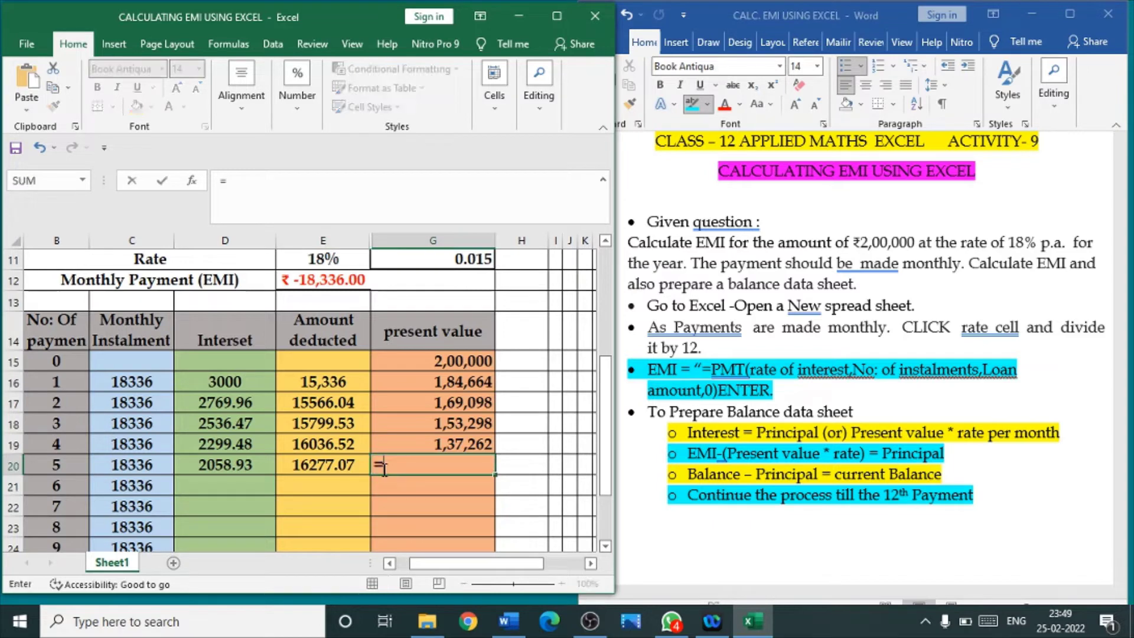
{"action": "left_click", "coordinate": [460, 444]}
{"action": "type", "text": "-"}
{"action": "left_click", "coordinate": [317, 465]}
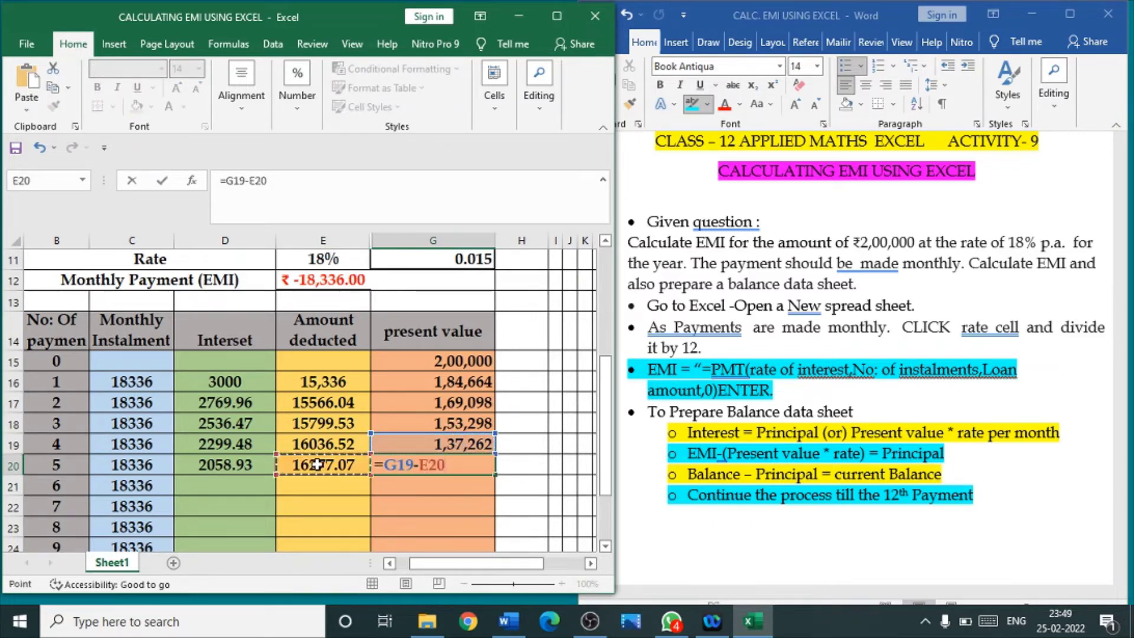
{"action": "key", "text": "Return"}
Calculate the interest for payment 6 in D21 by multiplying the present value in G20 by the monthly rate in G11.
{"action": "left_click", "coordinate": [239, 483]}
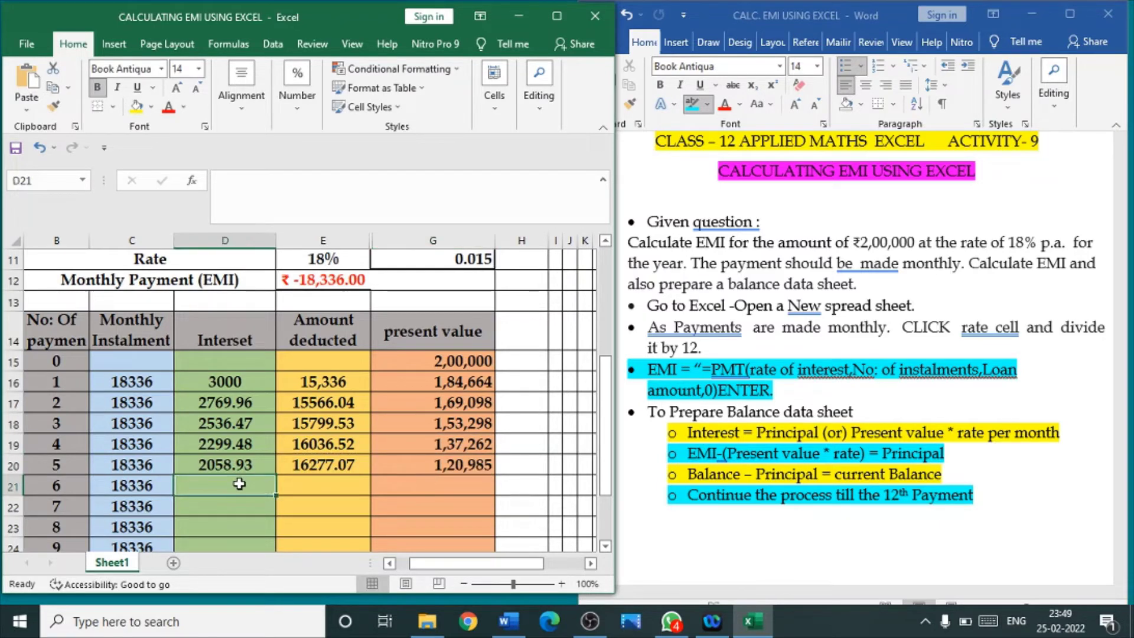
{"action": "type", "text": "="}
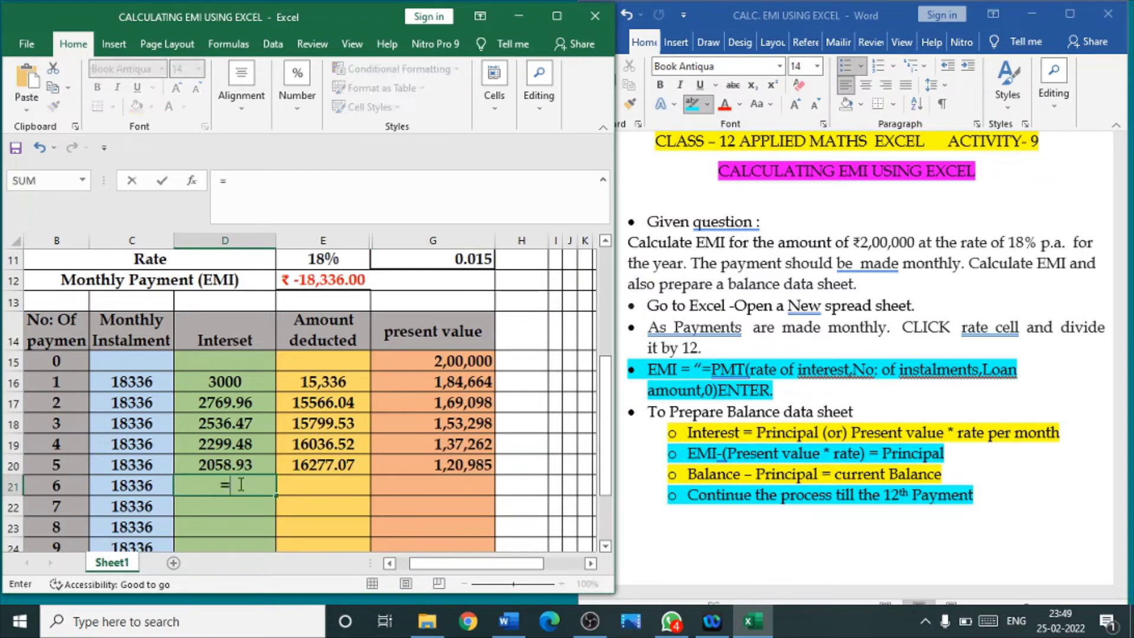
{"action": "left_click", "coordinate": [450, 465]}
{"action": "type", "text": "*"}
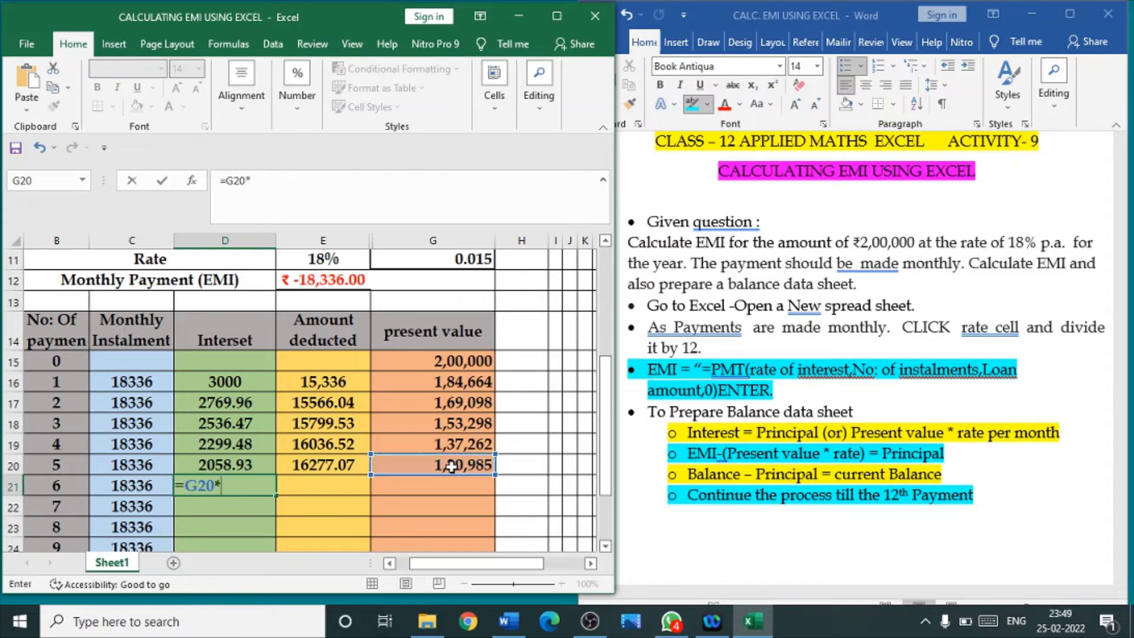
{"action": "left_click", "coordinate": [479, 260]}
{"action": "key", "text": "Return"}
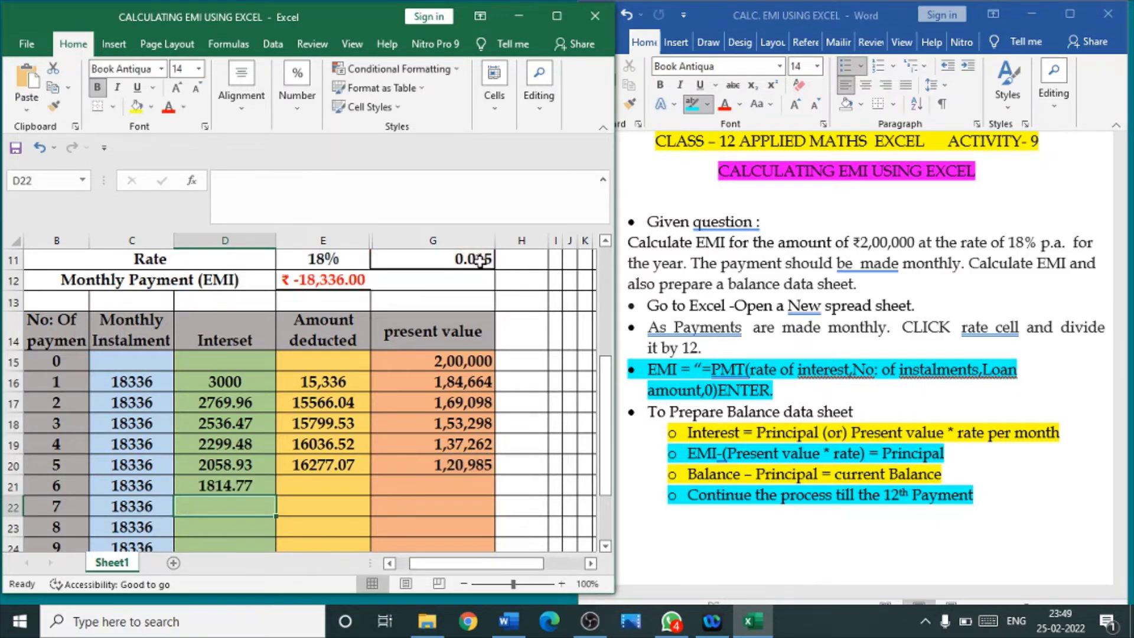
Calculate the amount deducted for payment 6 in E21 by subtracting the interest in D21 from the instalment in C21.
{"action": "left_click", "coordinate": [329, 485]}
{"action": "type", "text": "="}
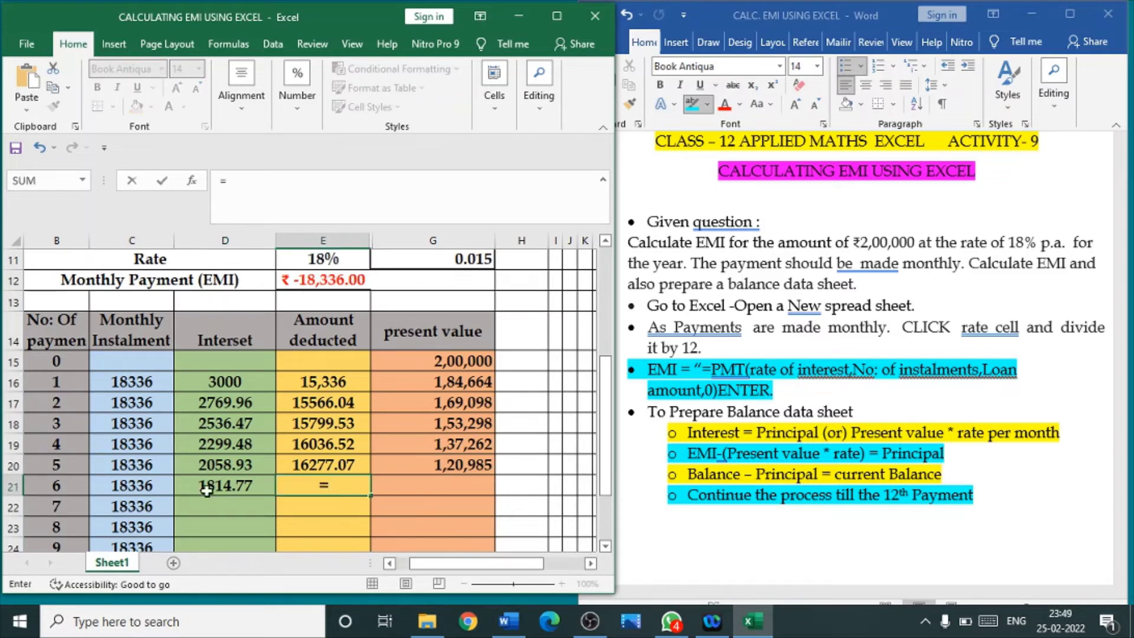
{"action": "left_click", "coordinate": [164, 485]}
{"action": "type", "text": "-"}
{"action": "left_click", "coordinate": [210, 485]}
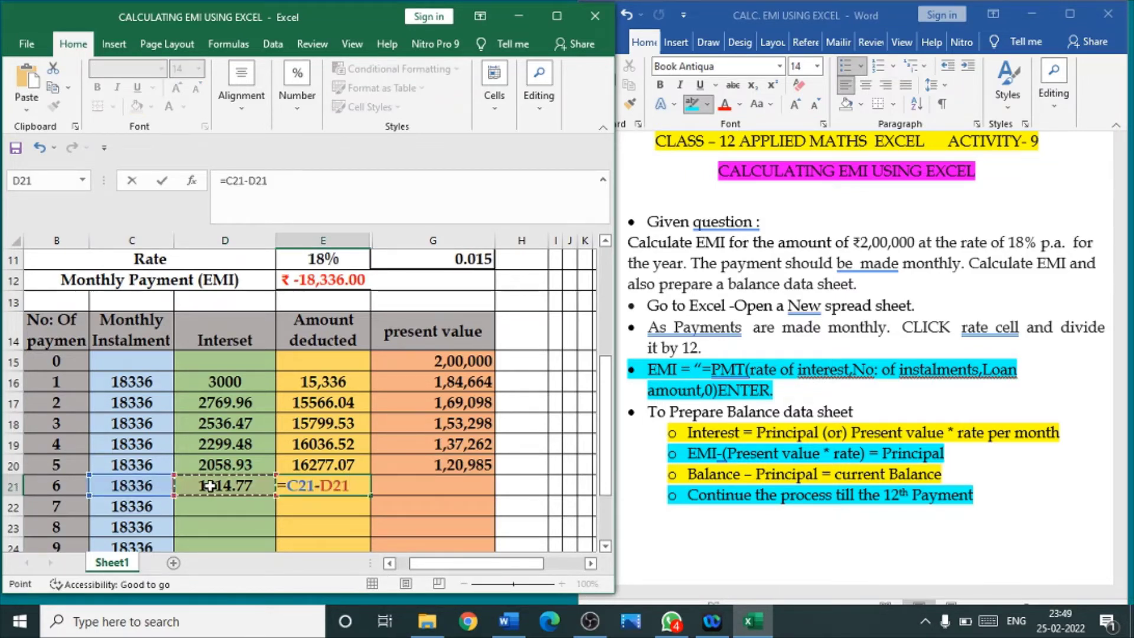
{"action": "key", "text": "Return"}
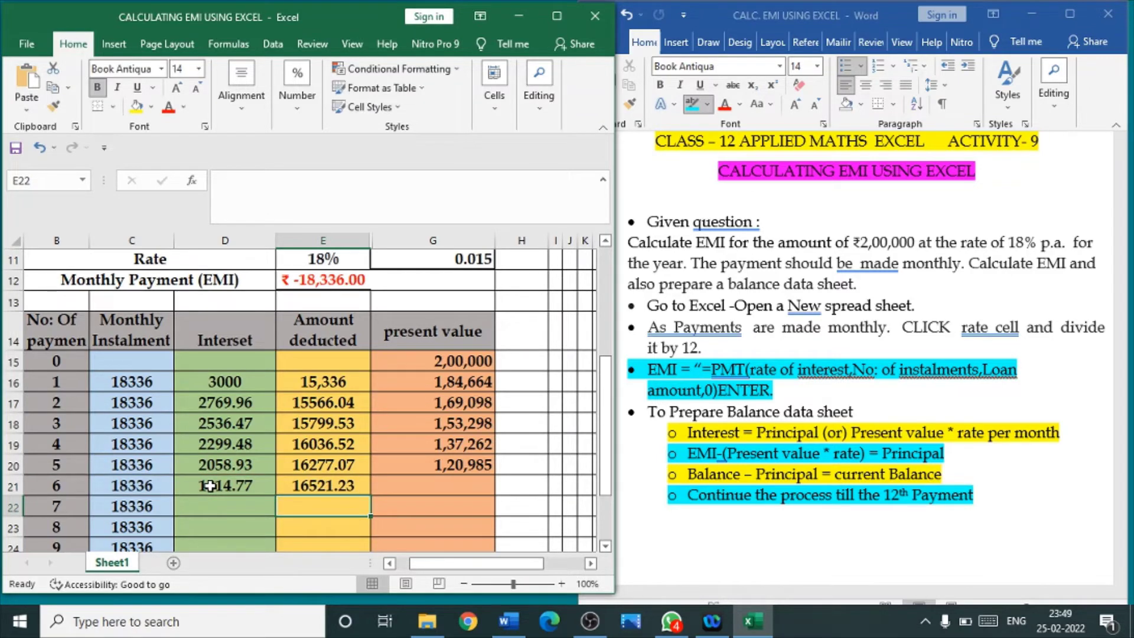
Calculate the present value after payment 6 in G21 with =G20-E21.
{"action": "left_click", "coordinate": [420, 488]}
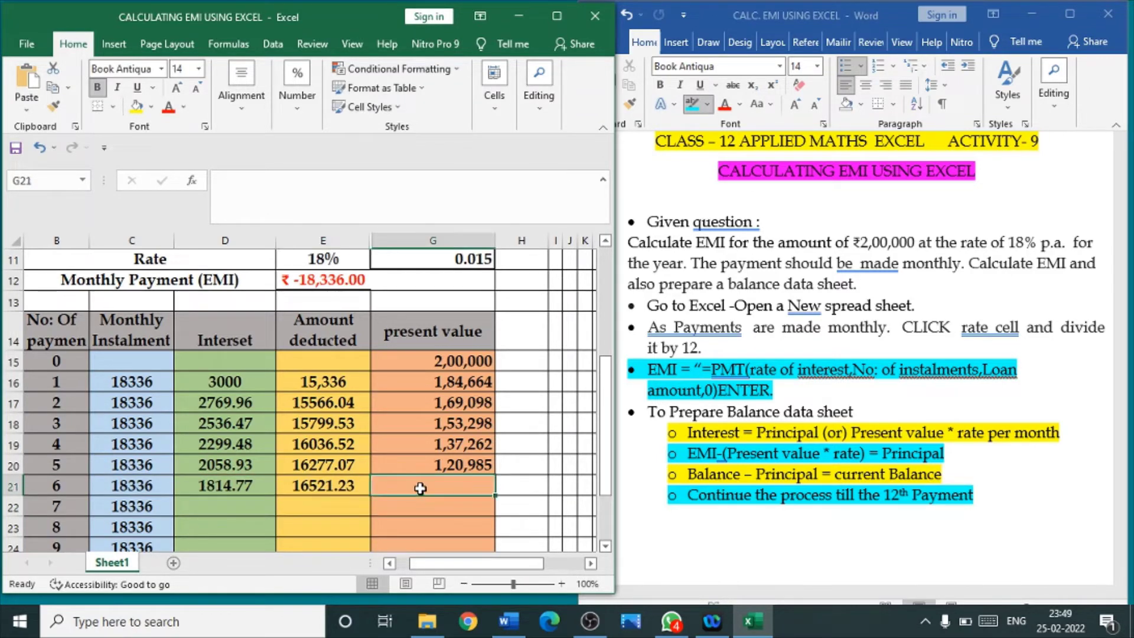
{"action": "type", "text": "="}
{"action": "left_click", "coordinate": [444, 465]}
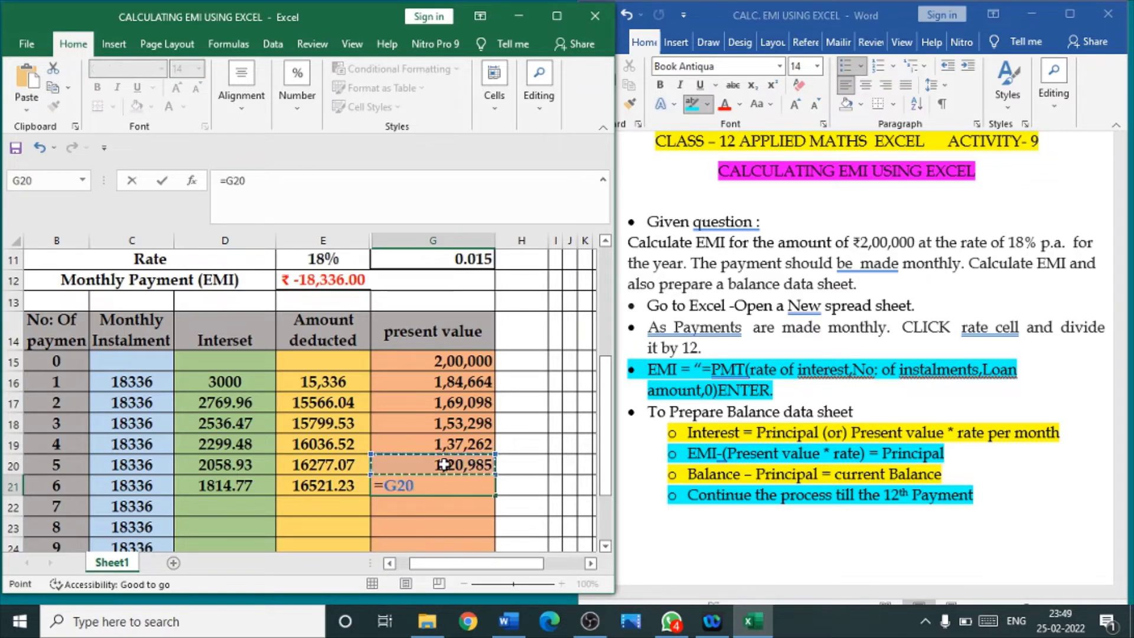
{"action": "type", "text": "-"}
{"action": "left_click", "coordinate": [329, 485]}
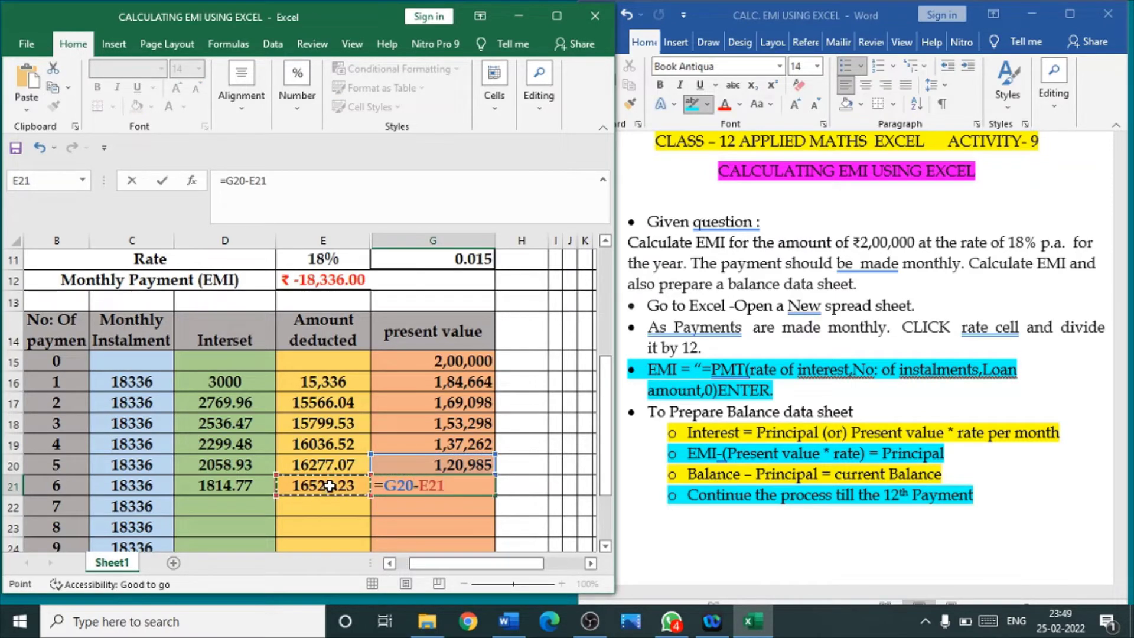
{"action": "key", "text": "Return"}
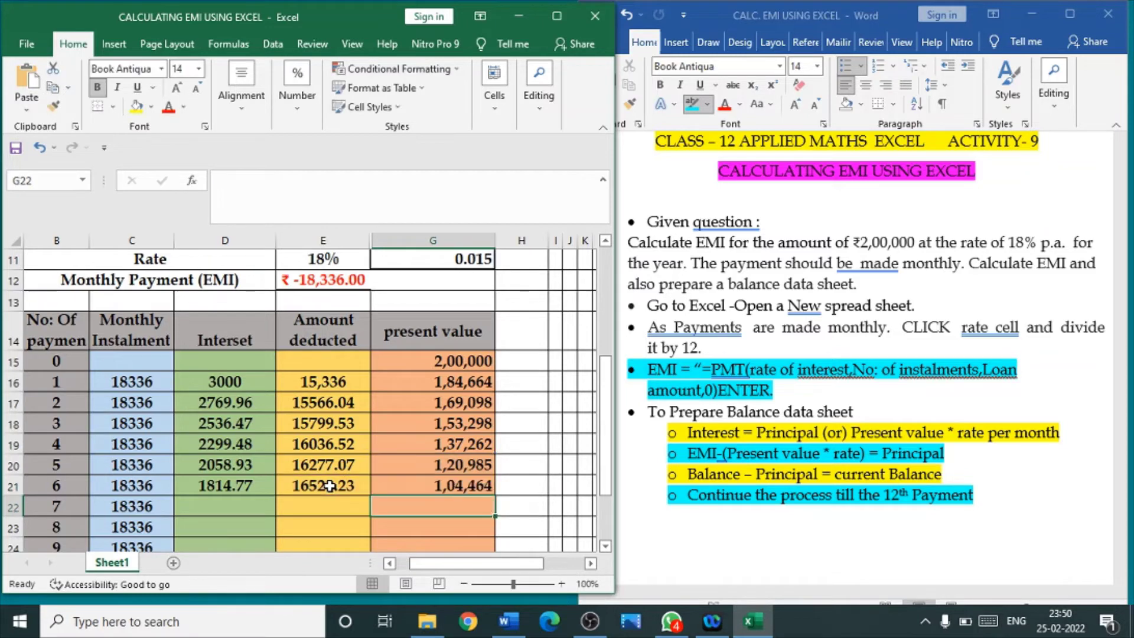
Calculate the interest for payment 7 in D22 by multiplying the present value in G21 by the monthly rate in G11.
{"action": "left_click", "coordinate": [205, 508]}
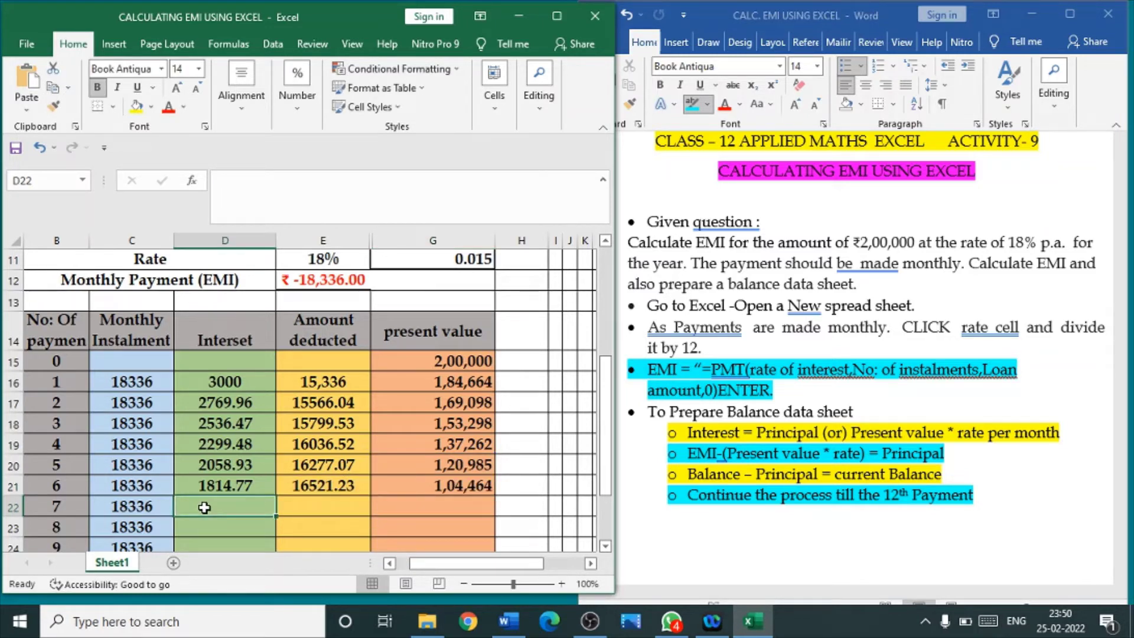
{"action": "type", "text": "="}
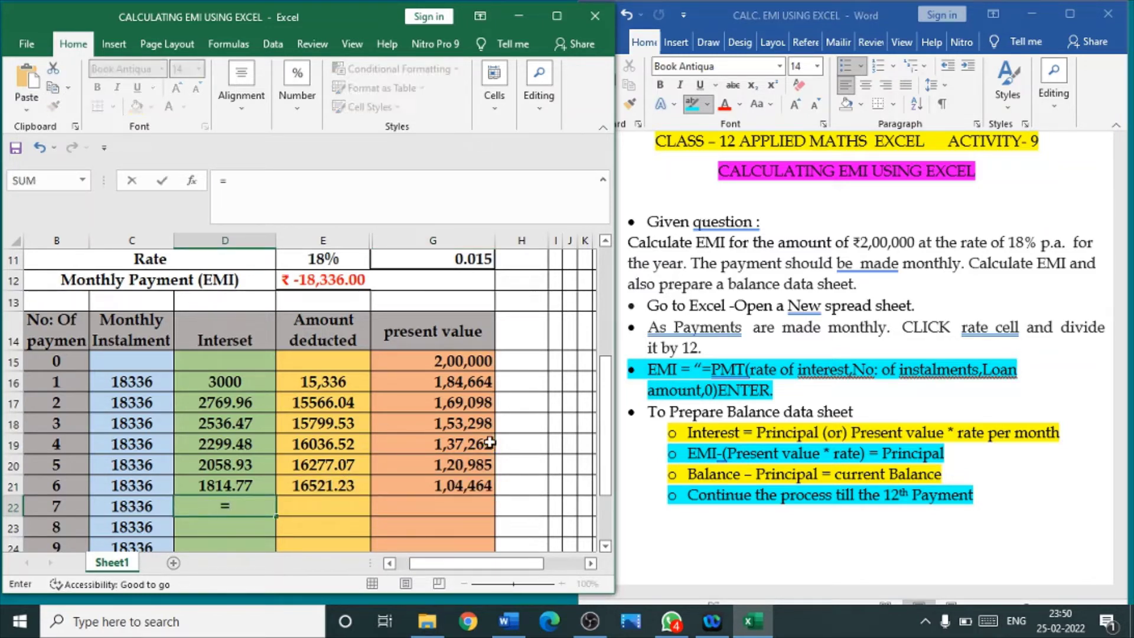
{"action": "left_click", "coordinate": [460, 484]}
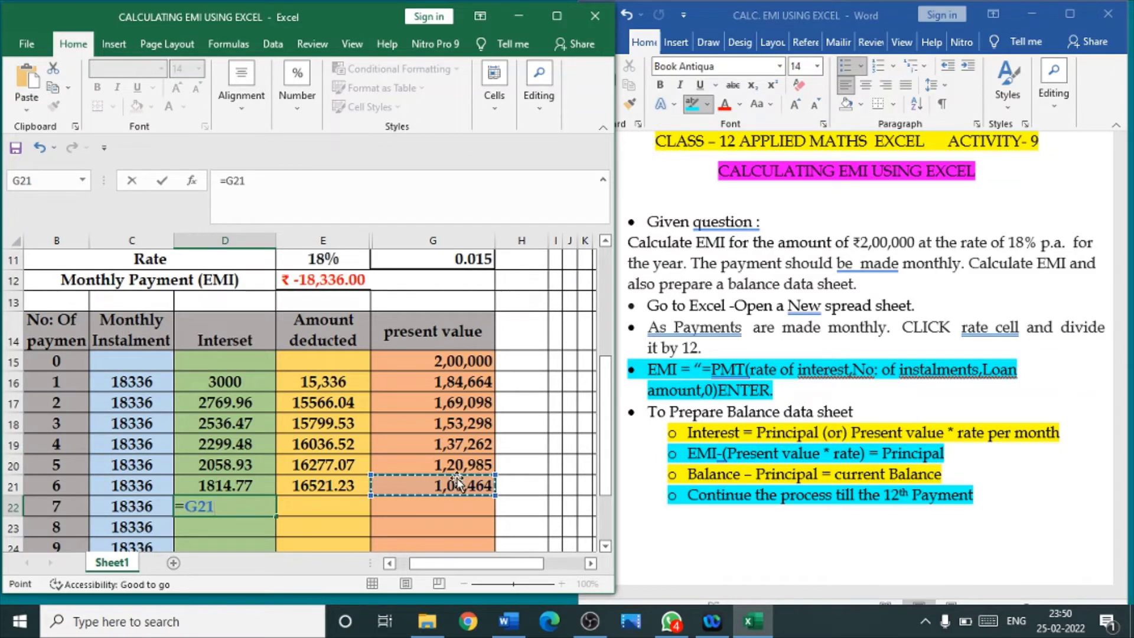
{"action": "type", "text": "*"}
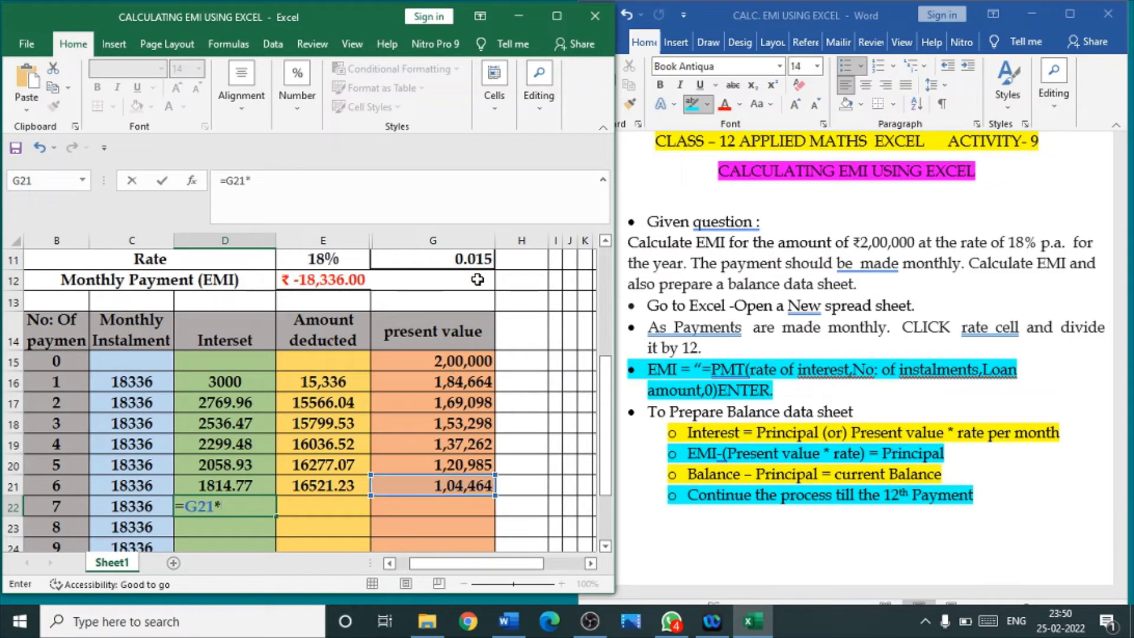
{"action": "left_click", "coordinate": [473, 258]}
{"action": "key", "text": "Return"}
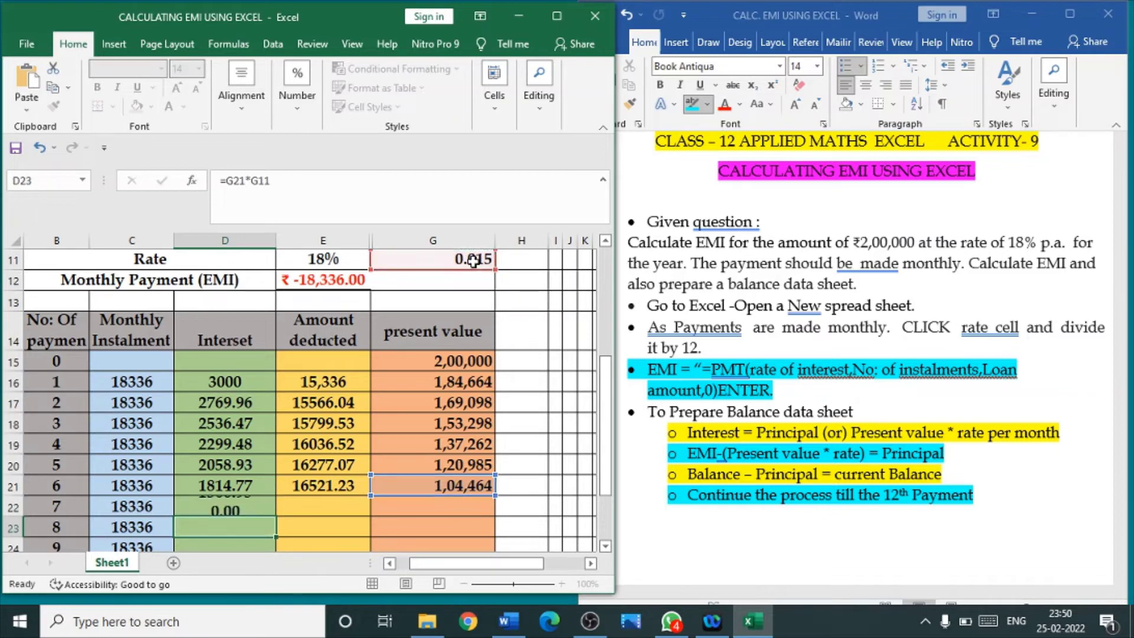
{"action": "key", "text": "Return"}
Calculate the amount deducted for payment 7 in E22 by subtracting the interest in D22 from the instalment in C22.
{"action": "left_click", "coordinate": [352, 504]}
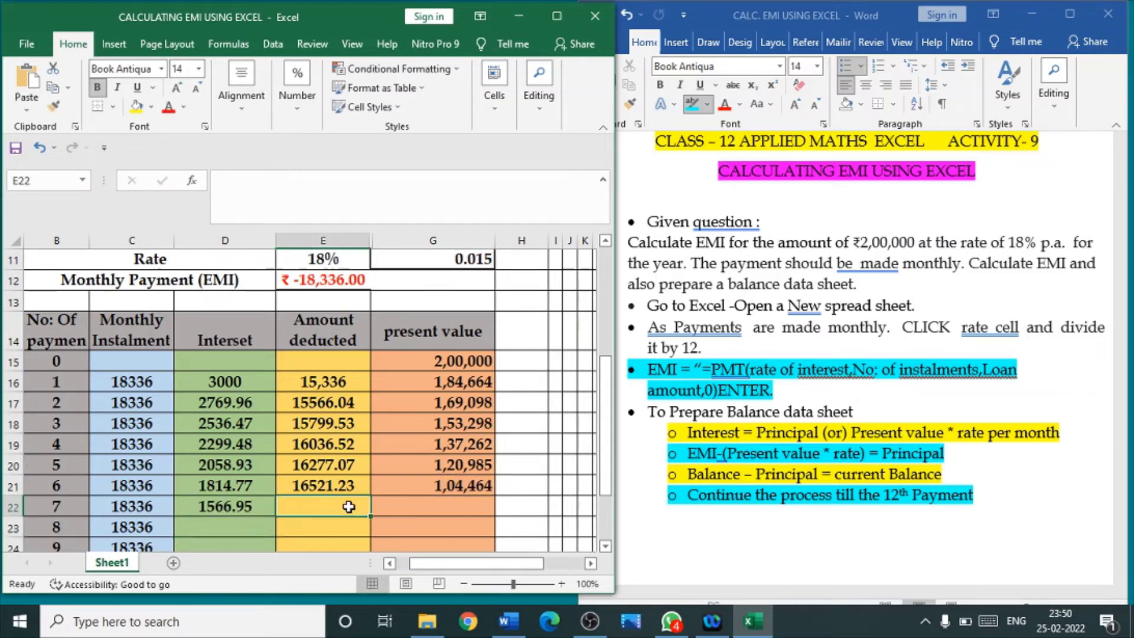
{"action": "type", "text": "="}
{"action": "left_click", "coordinate": [156, 509]}
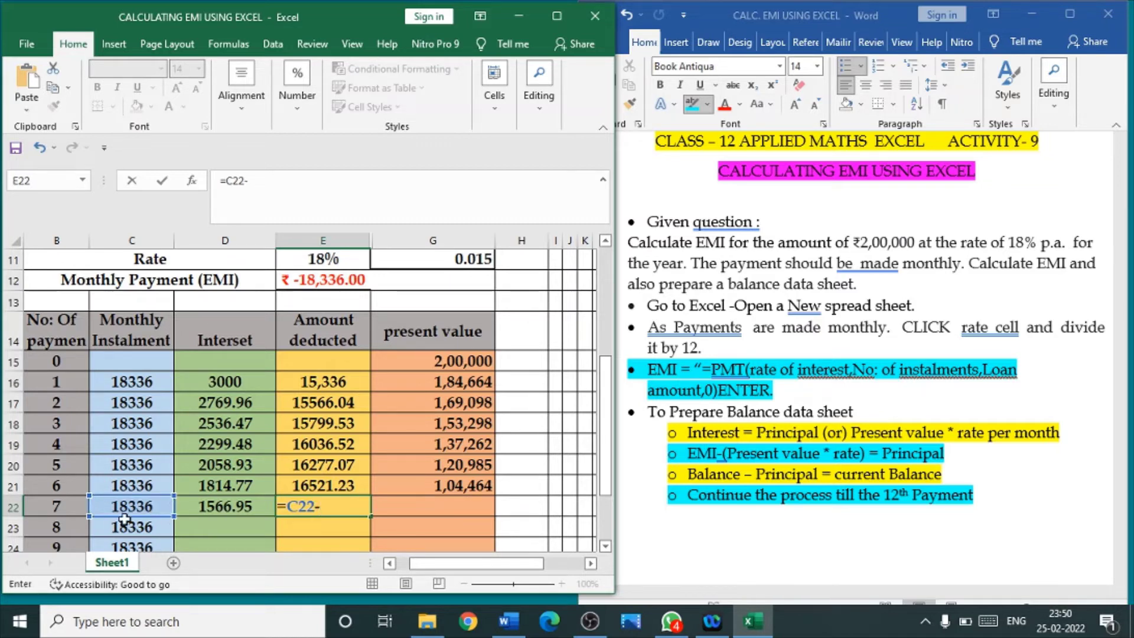
{"action": "left_click", "coordinate": [215, 506]}
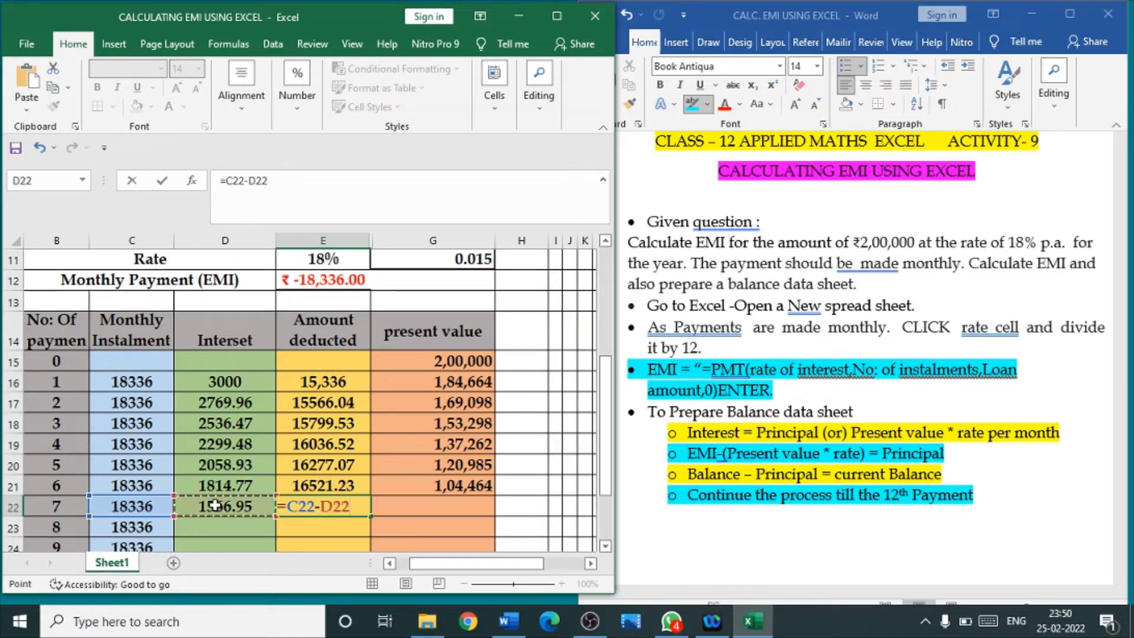
{"action": "key", "text": "Return"}
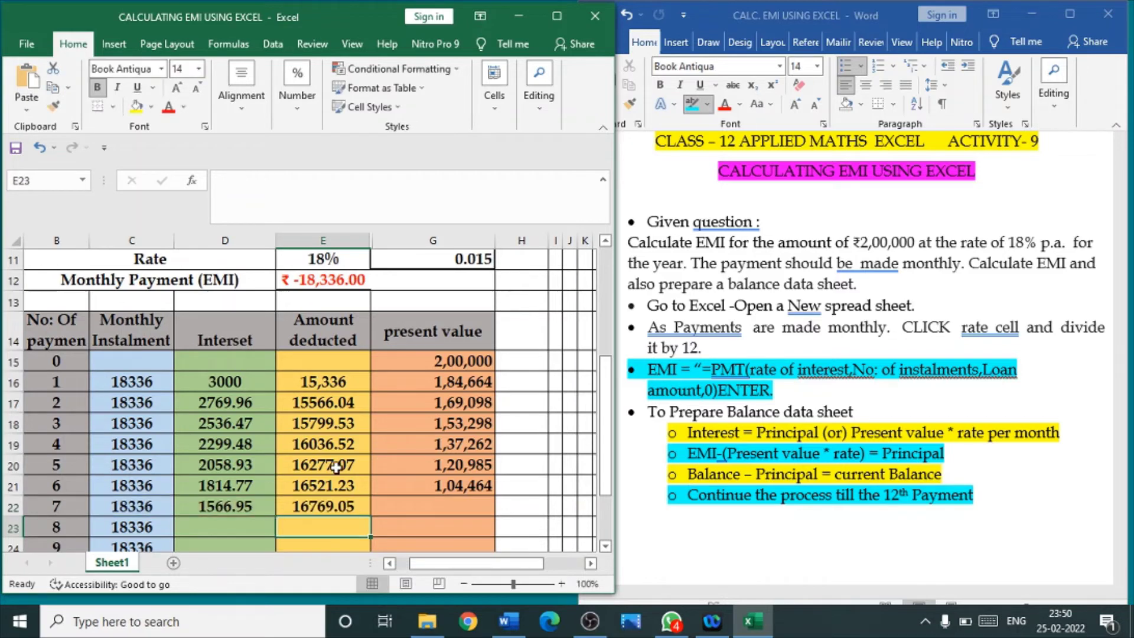
Calculate the present value after payment 7 in G22 with =G21-E22.
{"action": "left_click", "coordinate": [418, 507]}
{"action": "type", "text": "="}
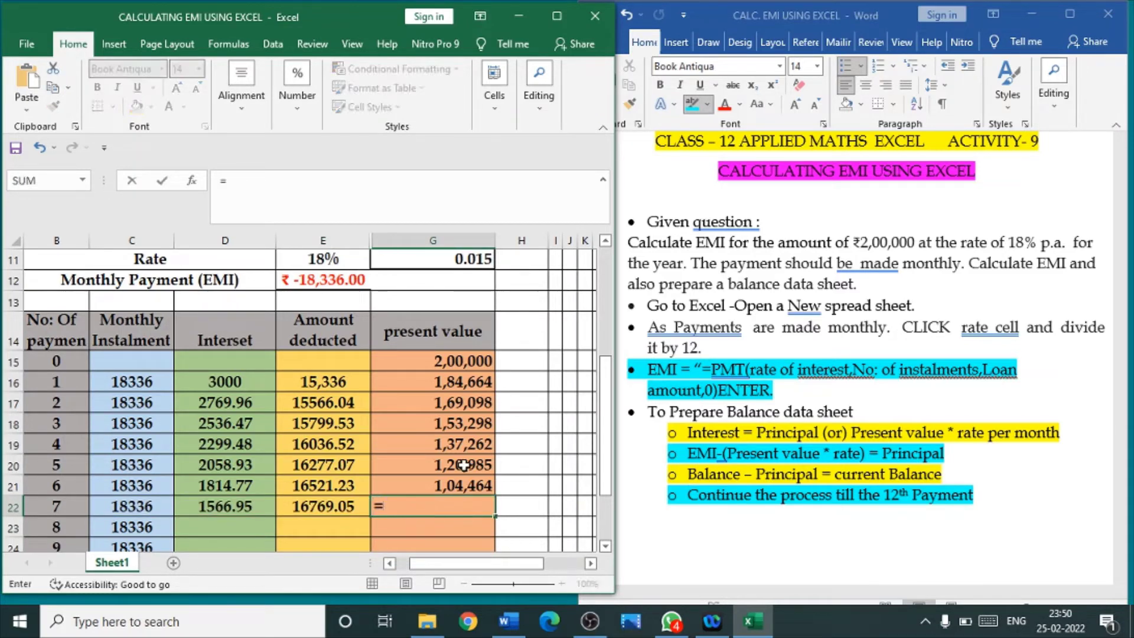
{"action": "left_click", "coordinate": [466, 483]}
{"action": "type", "text": "-"}
{"action": "left_click", "coordinate": [319, 506]}
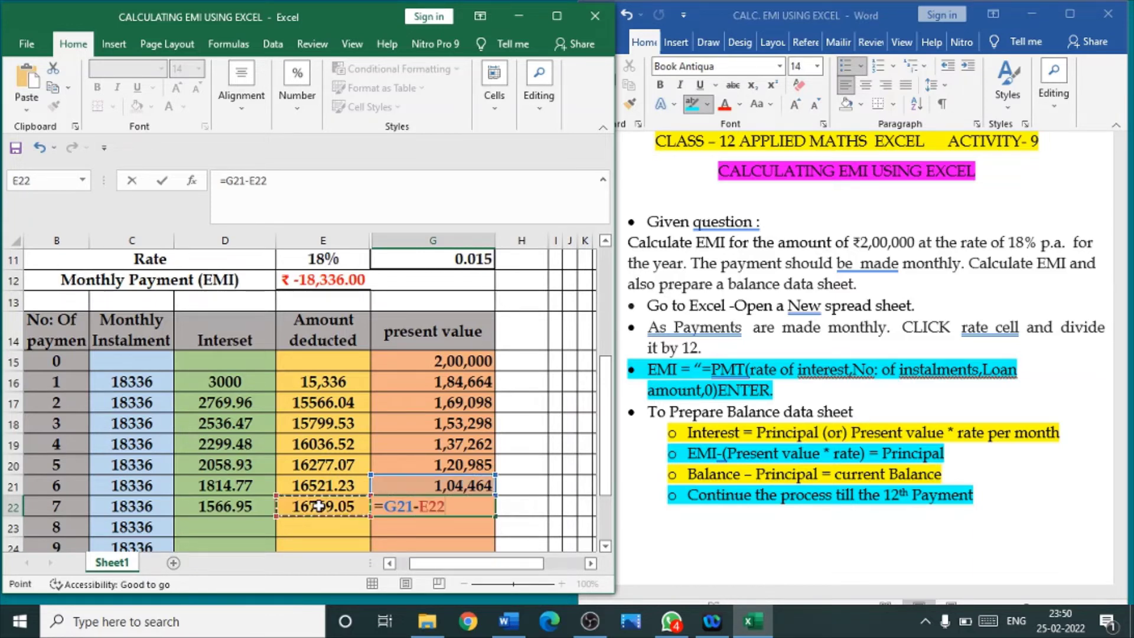
{"action": "key", "text": "Return"}
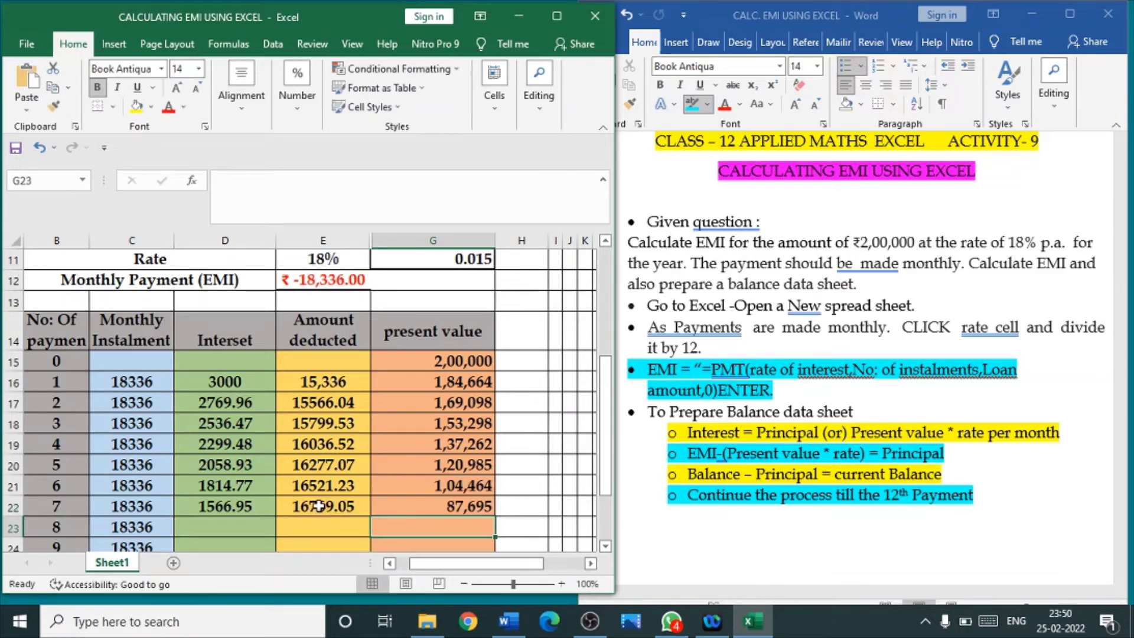
Calculate the interest for payment 8 in D23 by multiplying the present value in G22 by the monthly rate in G11.
{"action": "left_click", "coordinate": [221, 528]}
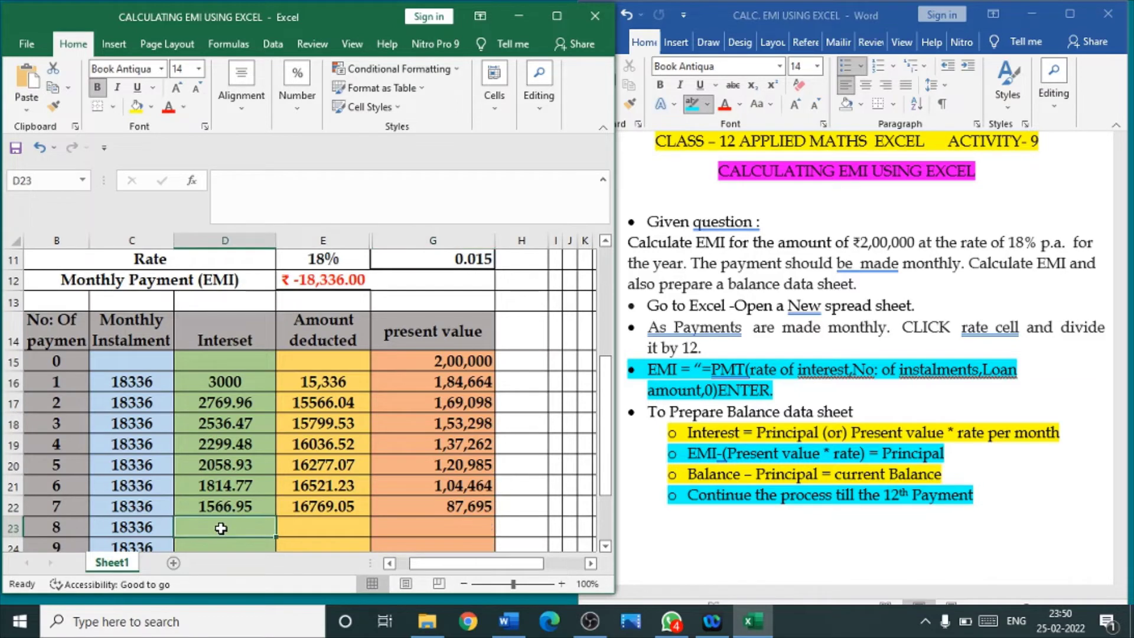
{"action": "type", "text": "="}
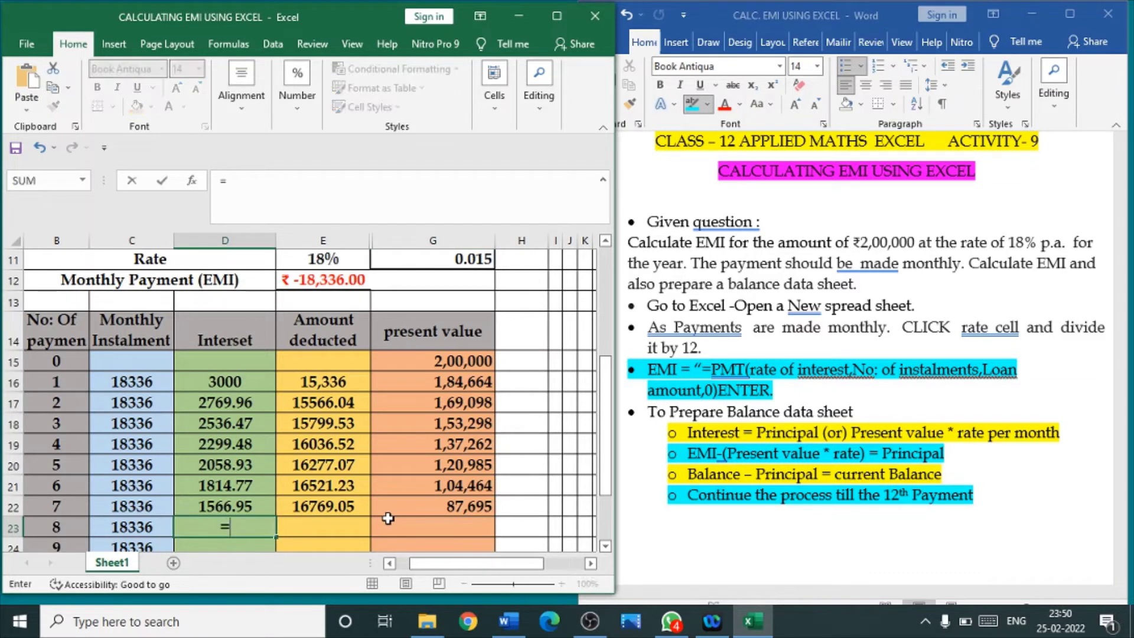
{"action": "left_click", "coordinate": [459, 509]}
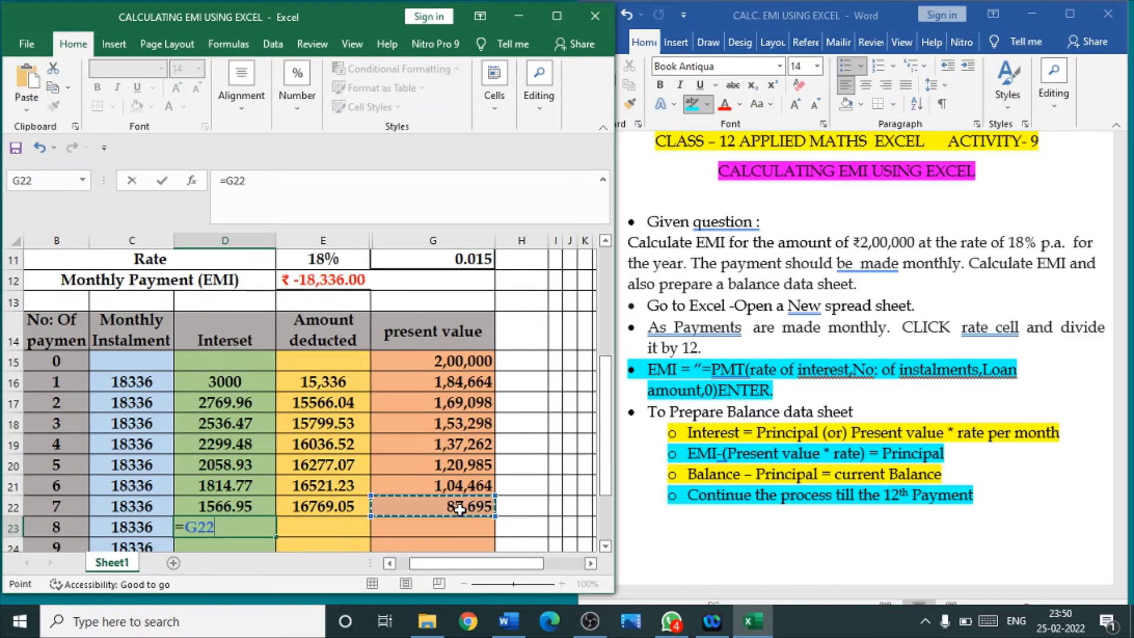
{"action": "type", "text": "*"}
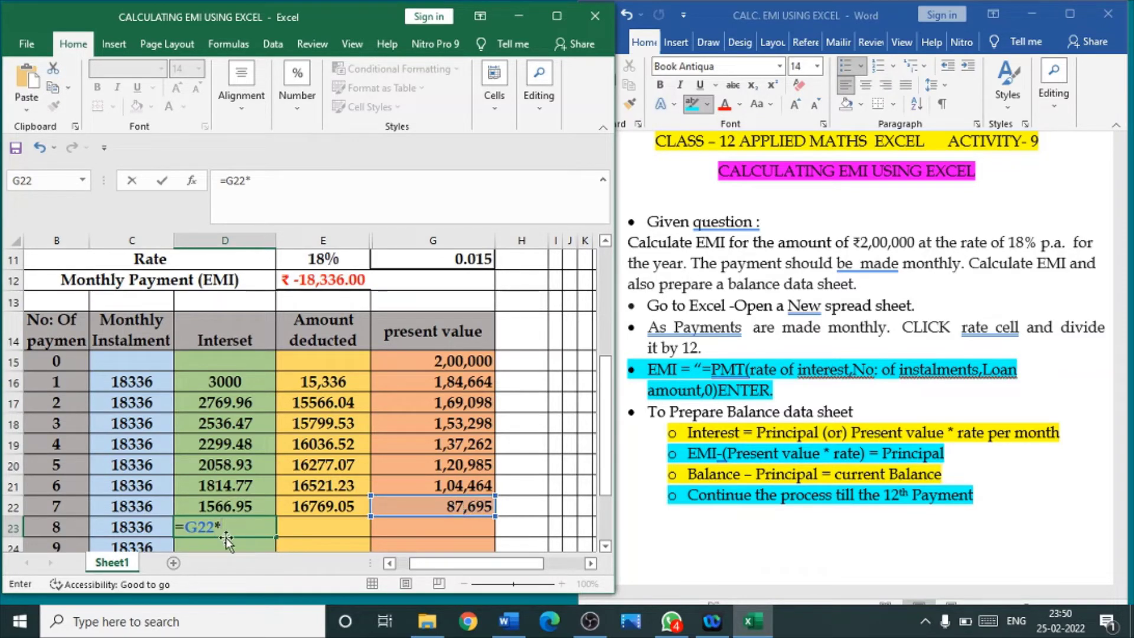
{"action": "left_click", "coordinate": [461, 267]}
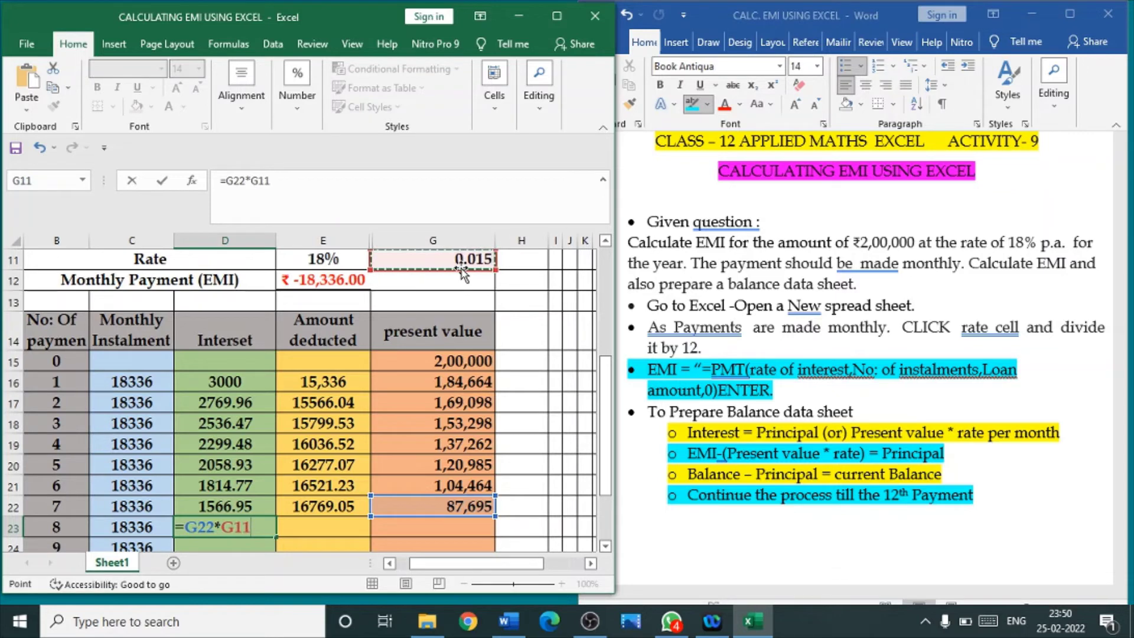
{"action": "key", "text": "Return"}
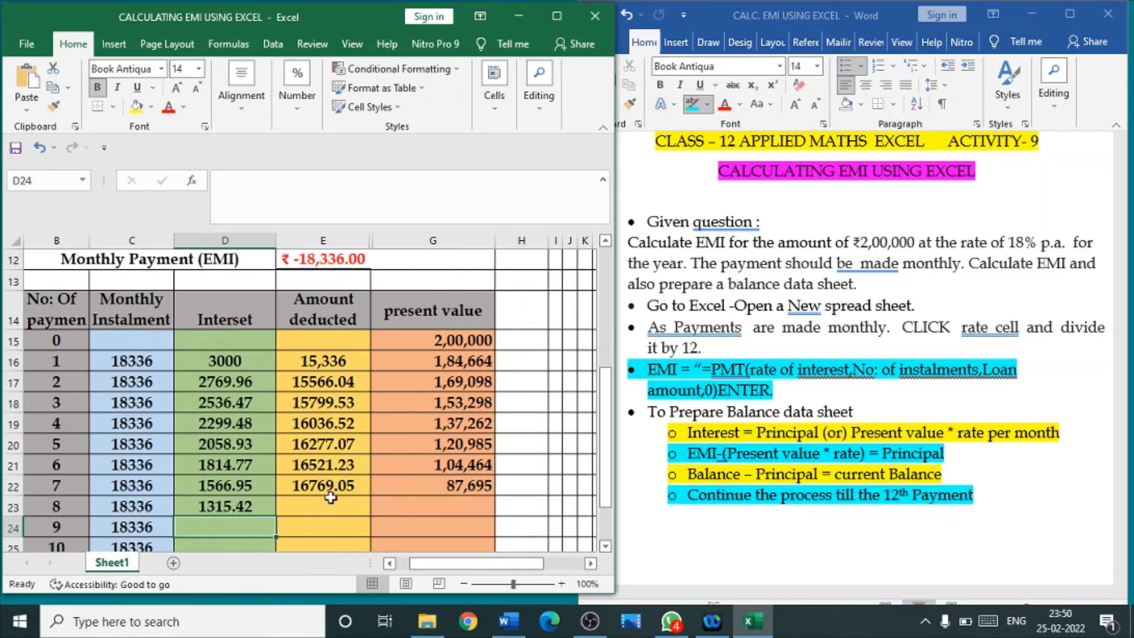
Calculate the amount deducted for payment 8 in E23 by subtracting the interest in D23 from the instalment in C23.
{"action": "left_click", "coordinate": [331, 498]}
{"action": "type", "text": "="}
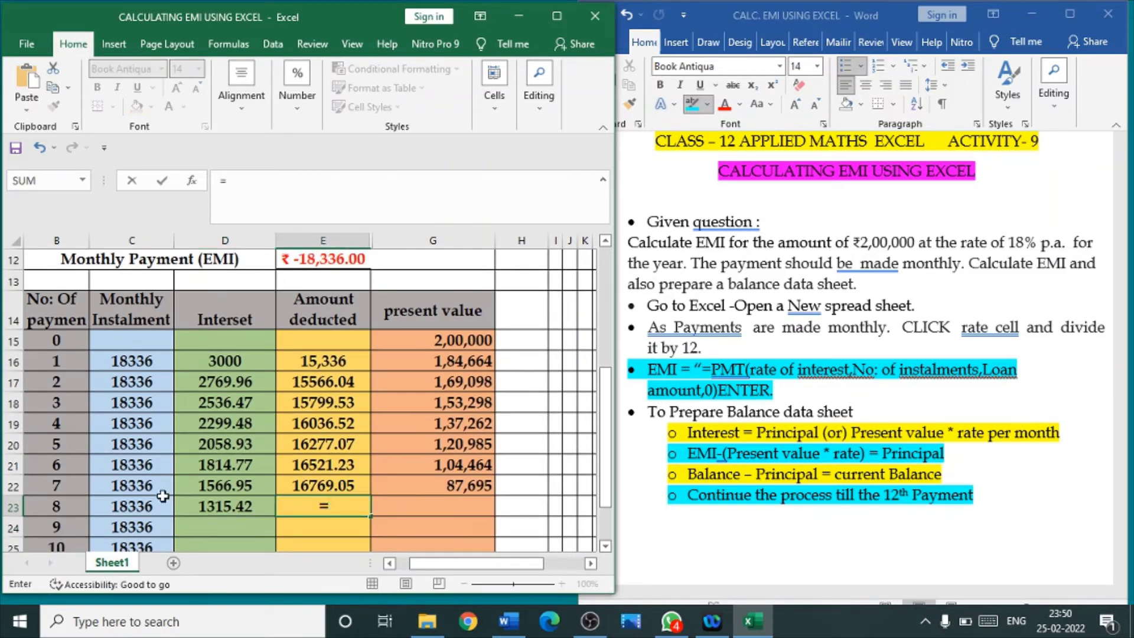
{"action": "left_click", "coordinate": [155, 506]}
{"action": "type", "text": "-"}
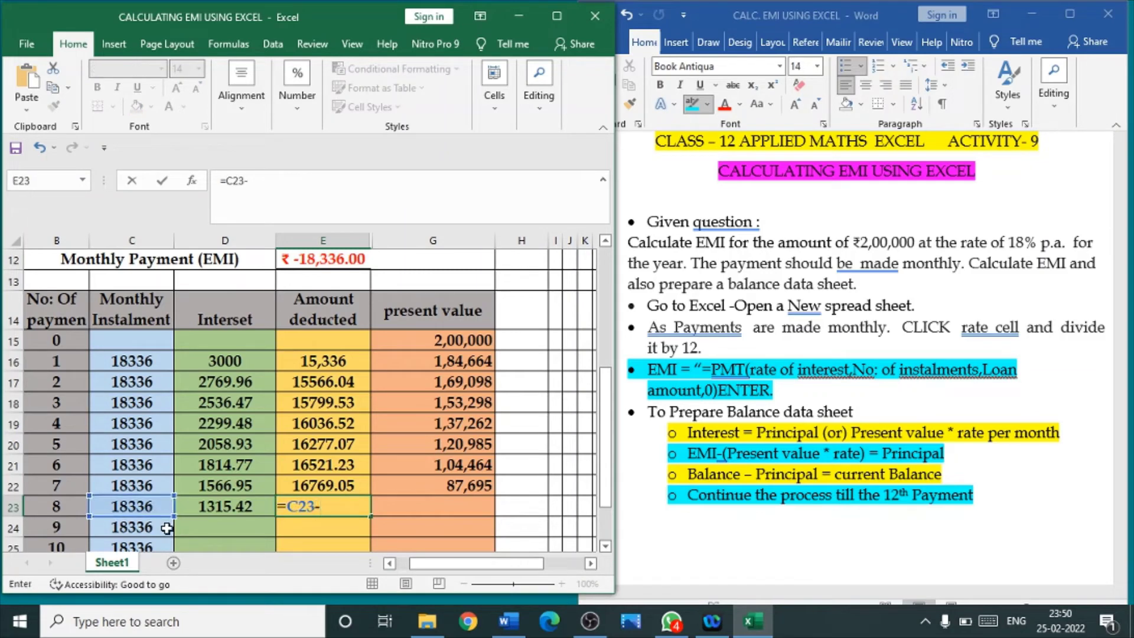
{"action": "left_click", "coordinate": [206, 506]}
{"action": "key", "text": "Return"}
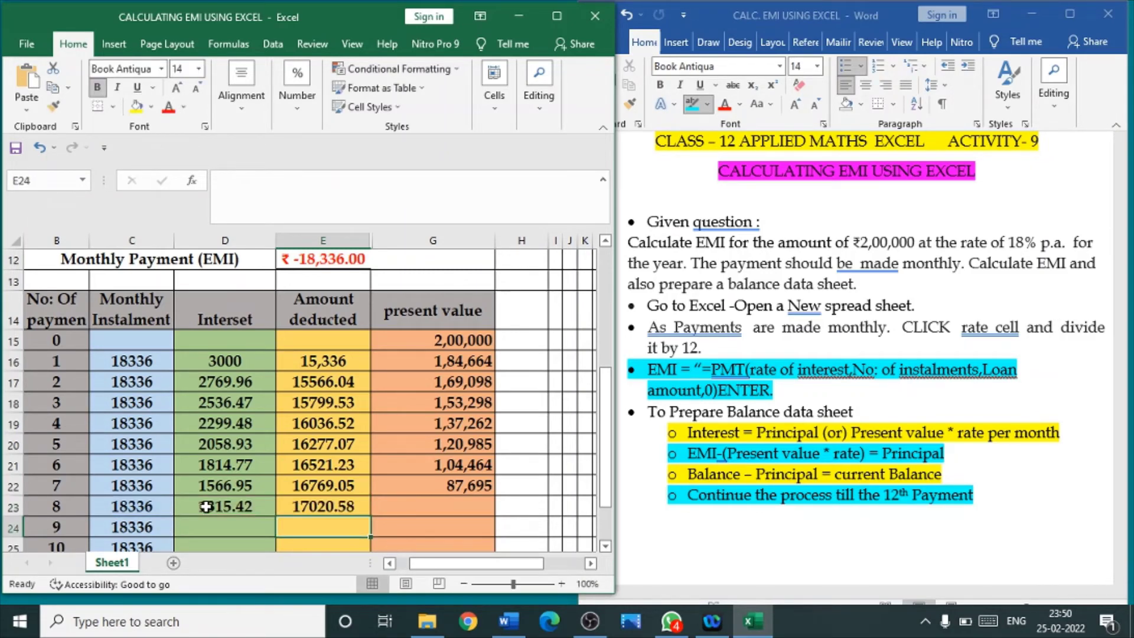
Calculate the present value after payment 8 in G23 with =G22-E23.
{"action": "left_click", "coordinate": [399, 506]}
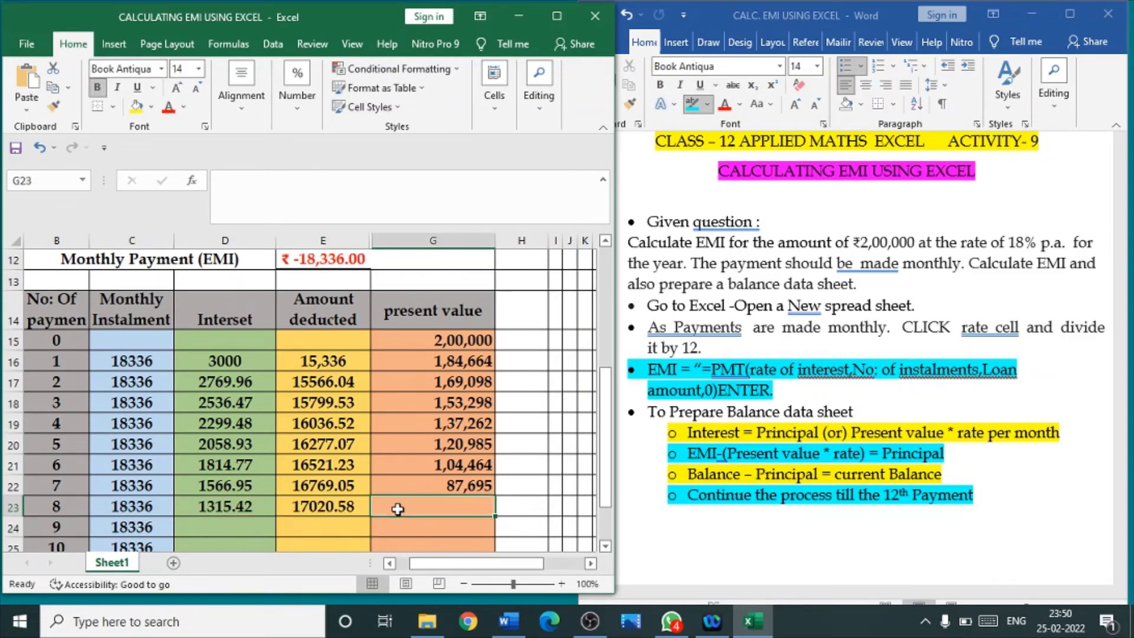
{"action": "type", "text": "="}
{"action": "left_click", "coordinate": [465, 486]}
{"action": "type", "text": "-"}
{"action": "left_click", "coordinate": [358, 507]}
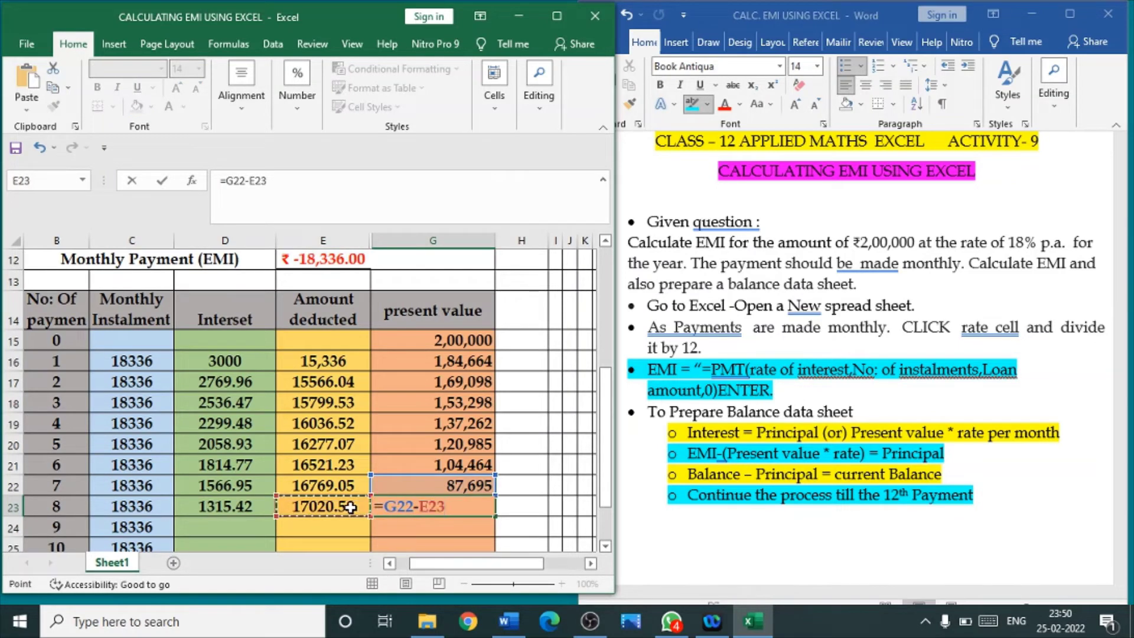
{"action": "key", "text": "Return"}
Calculate the interest for payment 9 in D24 by multiplying the present value in G23 by the monthly rate in G11.
{"action": "left_click", "coordinate": [240, 528]}
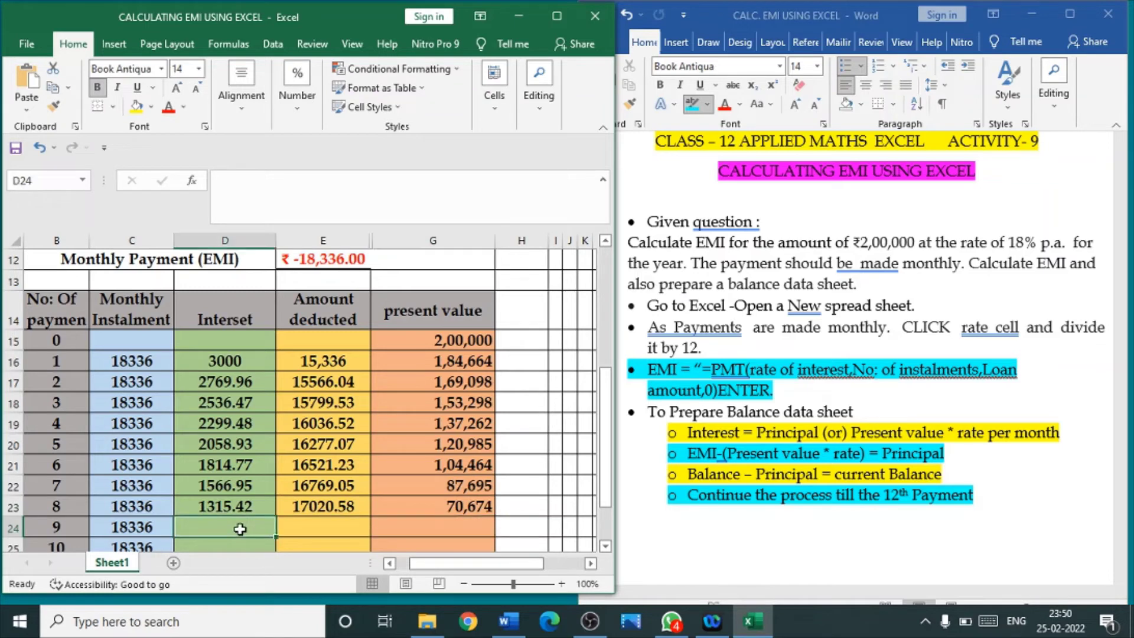
{"action": "type", "text": "="}
{"action": "left_click", "coordinate": [389, 509]}
{"action": "type", "text": "*"}
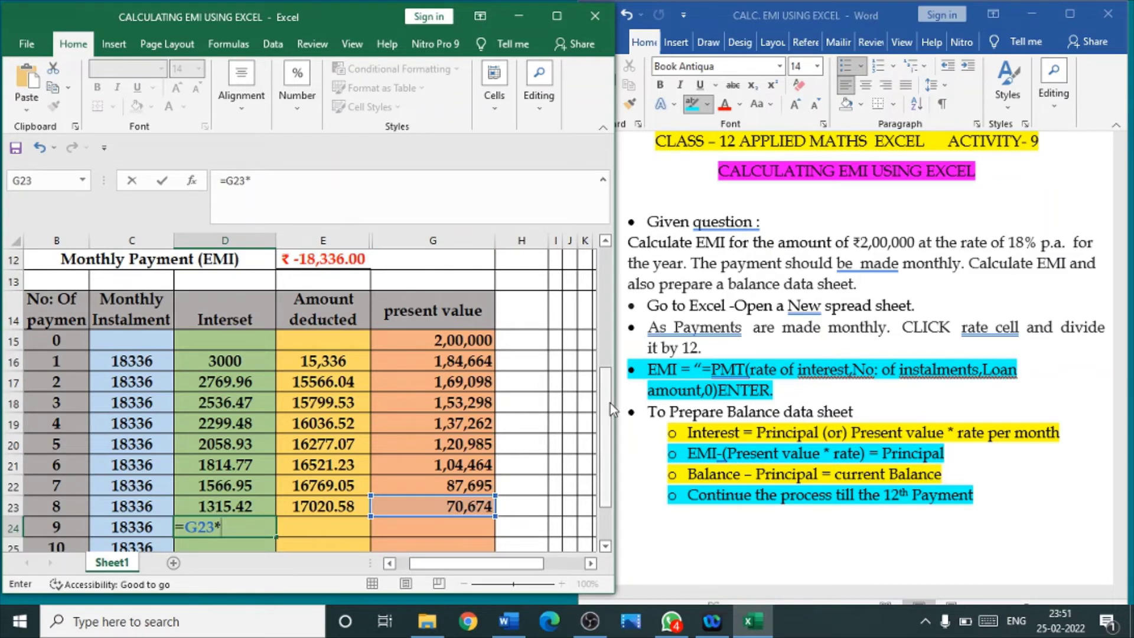
{"action": "scroll", "coordinate": [587, 395], "scroll_direction": "up", "scroll_amount": 1}
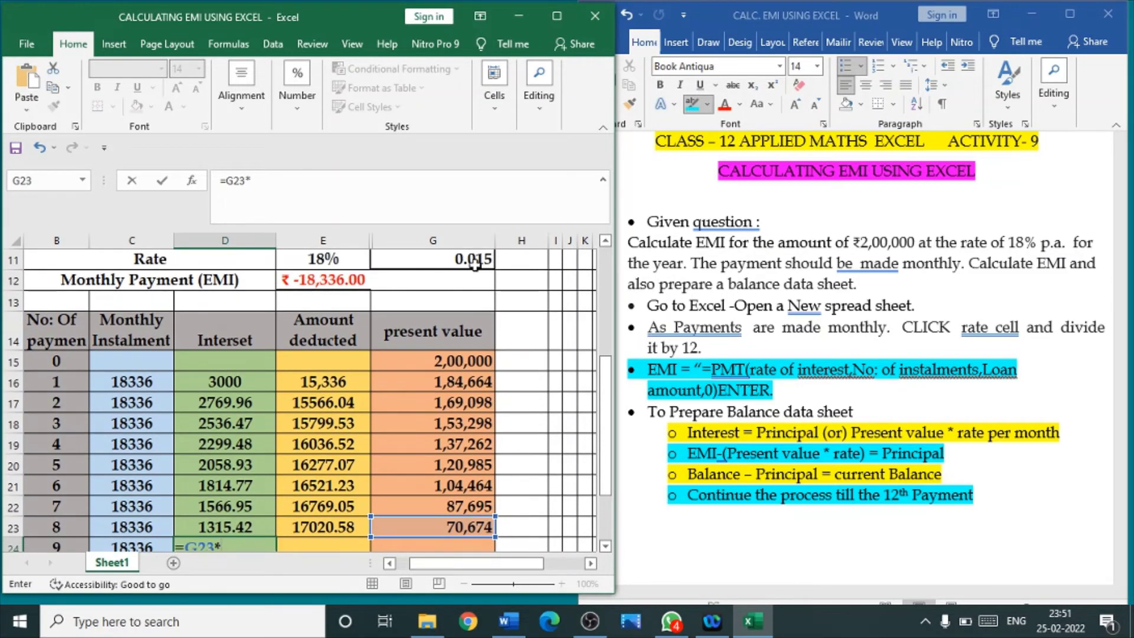
{"action": "left_click", "coordinate": [475, 263]}
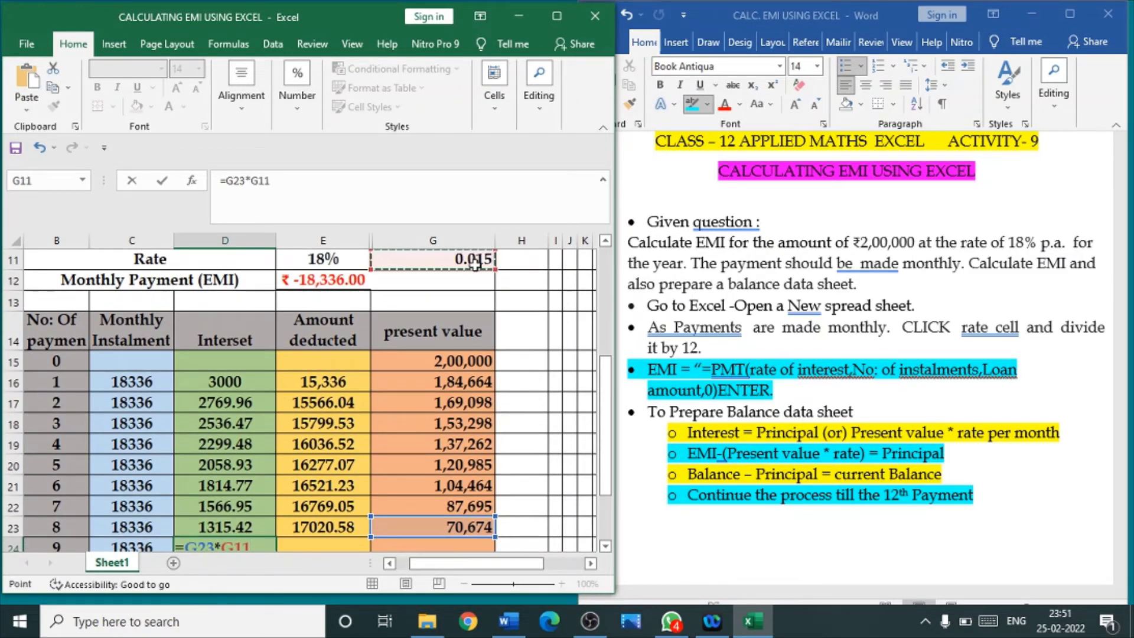
{"action": "key", "text": "Return"}
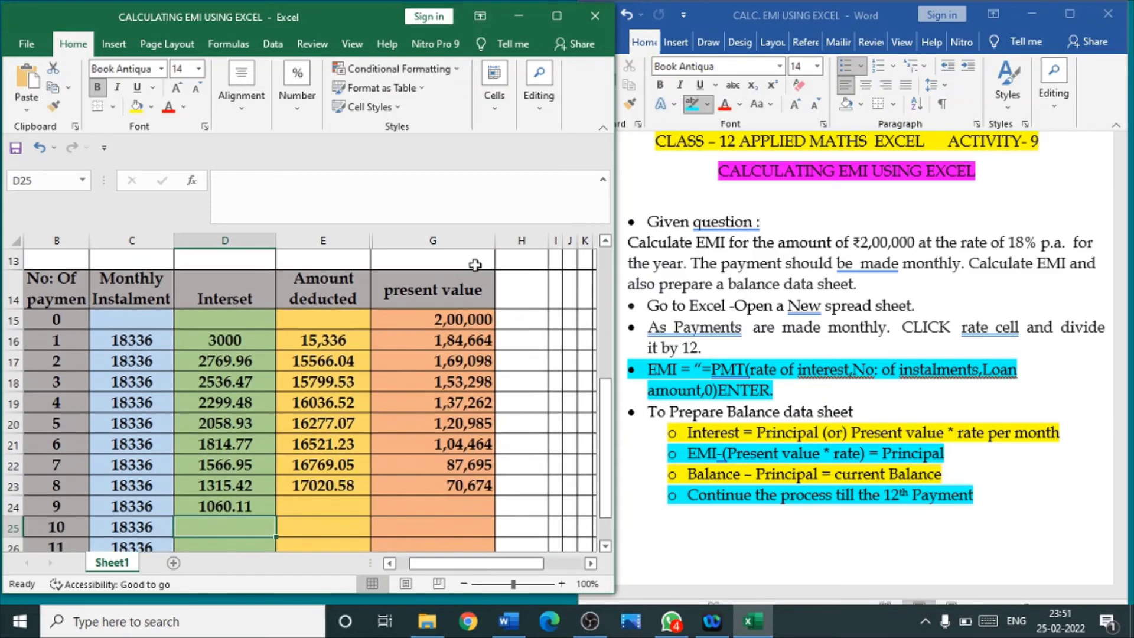
{"action": "left_click", "coordinate": [324, 506]}
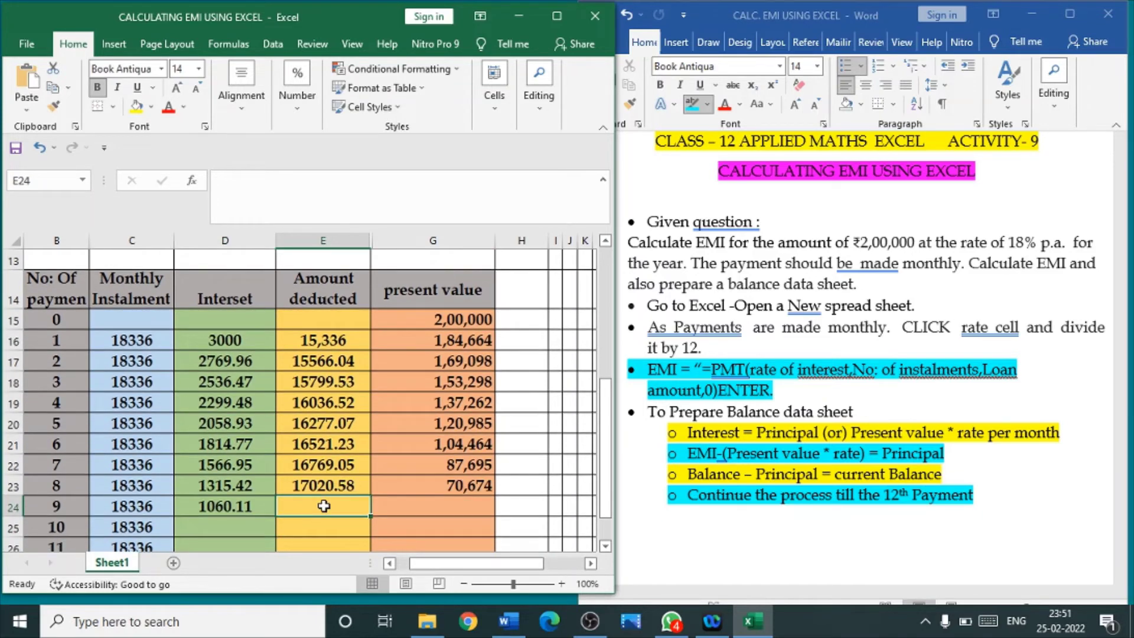
{"action": "left_click", "coordinate": [148, 509]}
{"action": "type", "text": "-"}
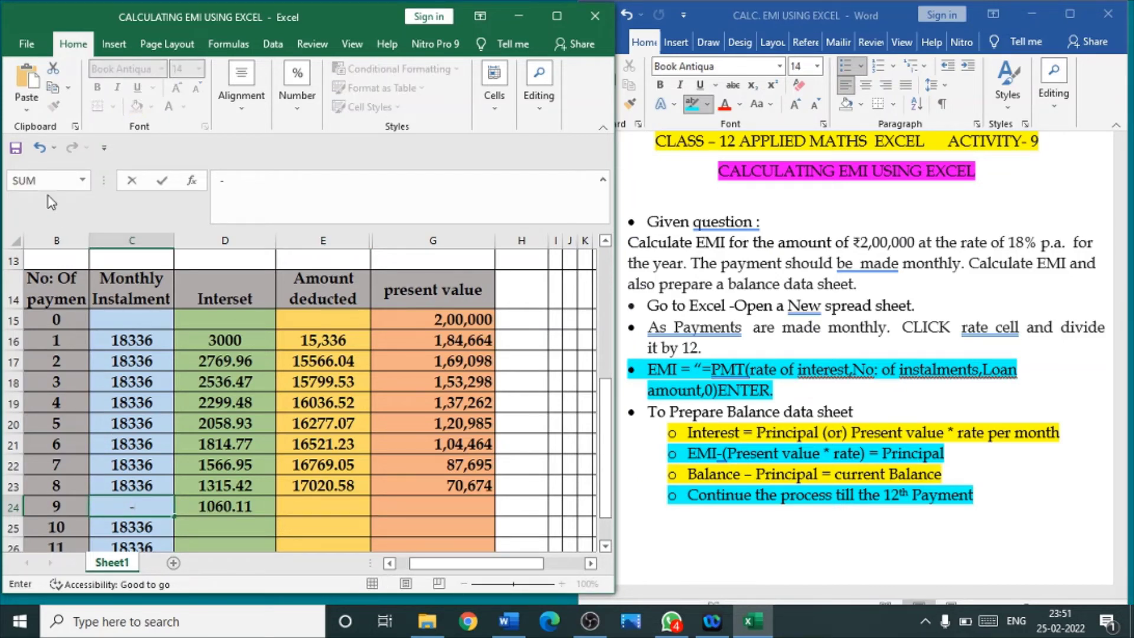
{"action": "left_click", "coordinate": [41, 147]}
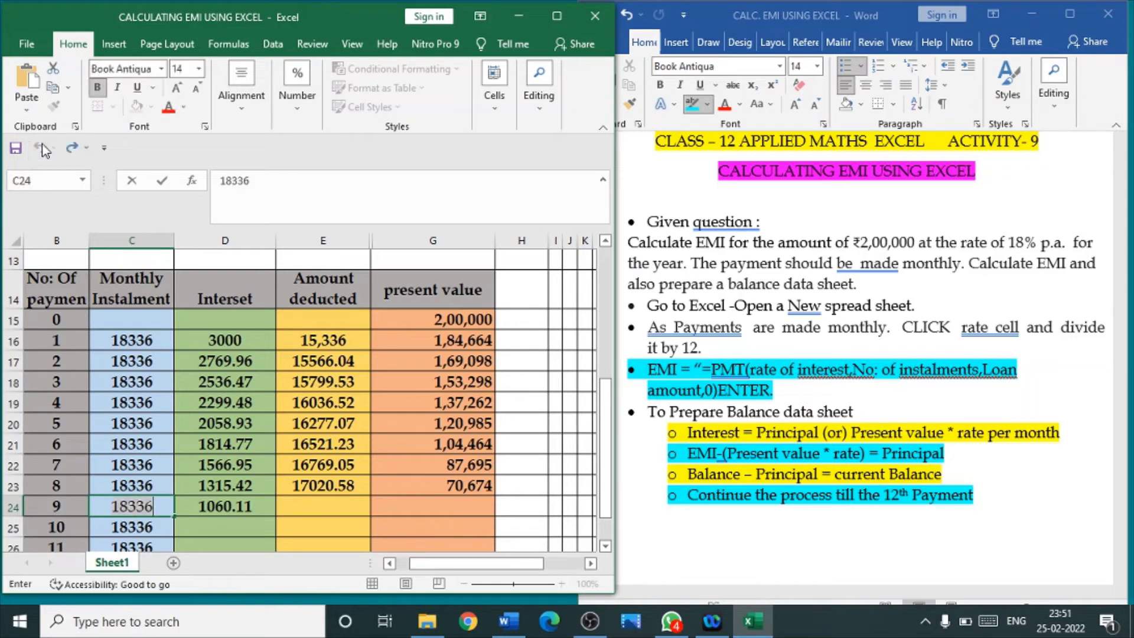
Calculate the amount deducted for payment 9 in E24 by subtracting the interest in D24 from the instalment in C24.
{"action": "left_click", "coordinate": [329, 511]}
{"action": "type", "text": "="}
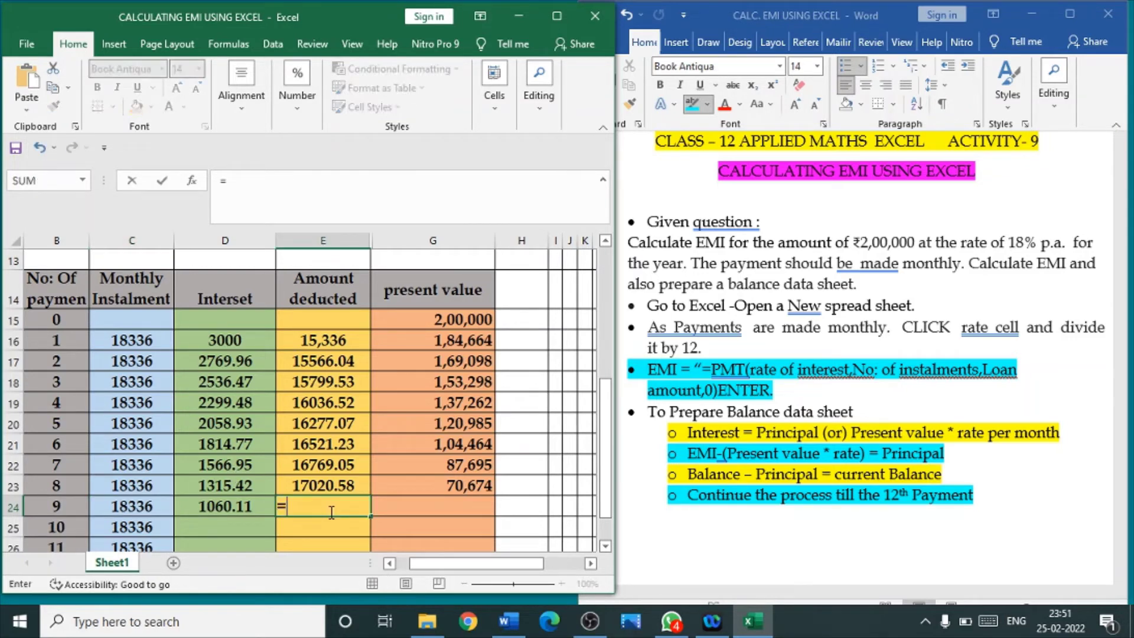
{"action": "left_click", "coordinate": [158, 506]}
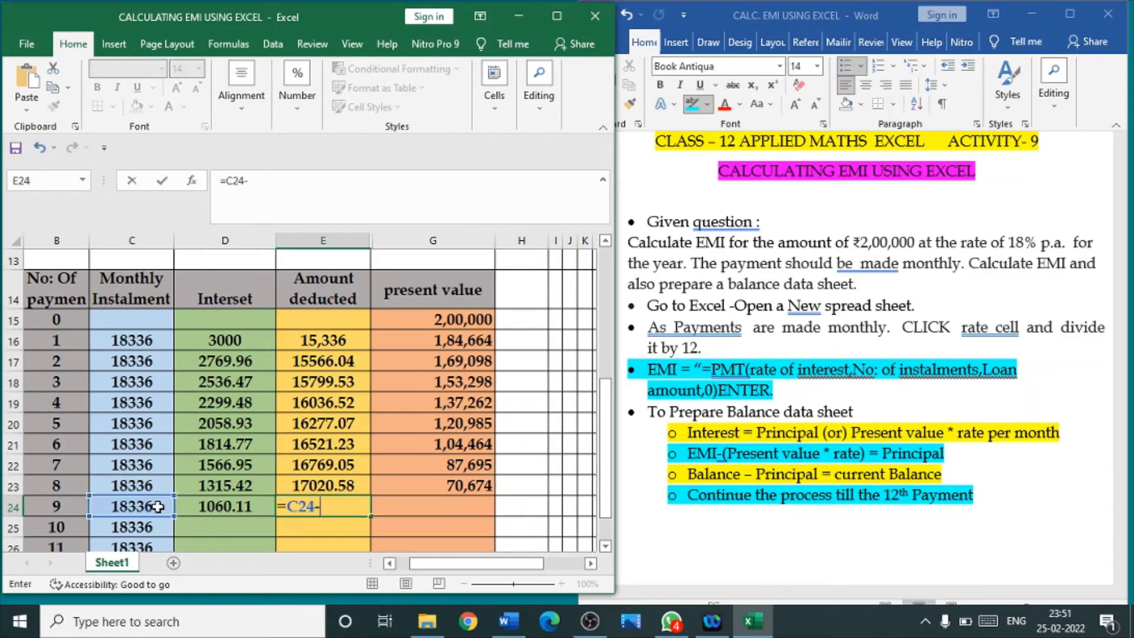
{"action": "type", "text": "-"}
{"action": "left_click", "coordinate": [219, 505]}
{"action": "key", "text": "Return"}
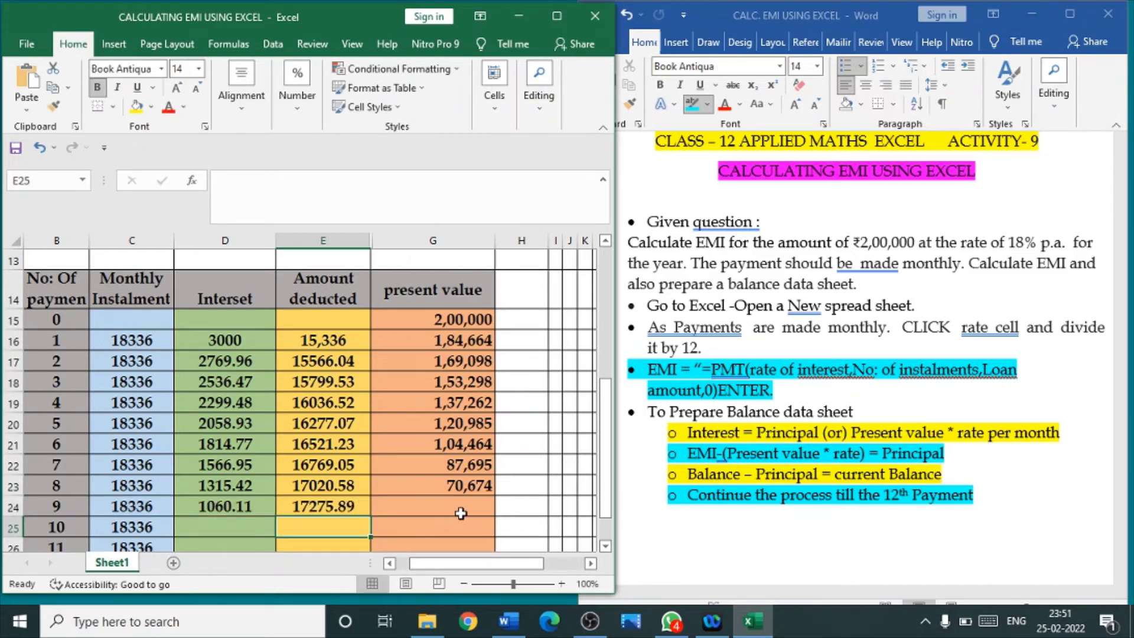
Calculate the present value after payment 9 in G24 with =G23-E24.
{"action": "left_click", "coordinate": [459, 505]}
{"action": "type", "text": "="}
{"action": "left_click", "coordinate": [485, 484]}
{"action": "type", "text": "-"}
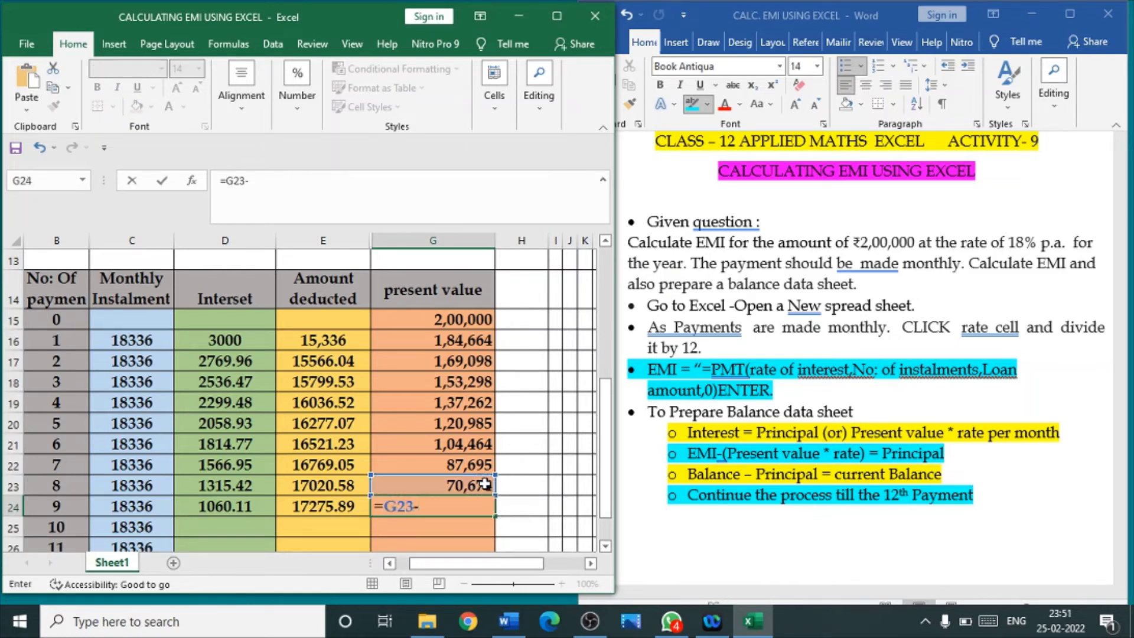
{"action": "left_click", "coordinate": [351, 503]}
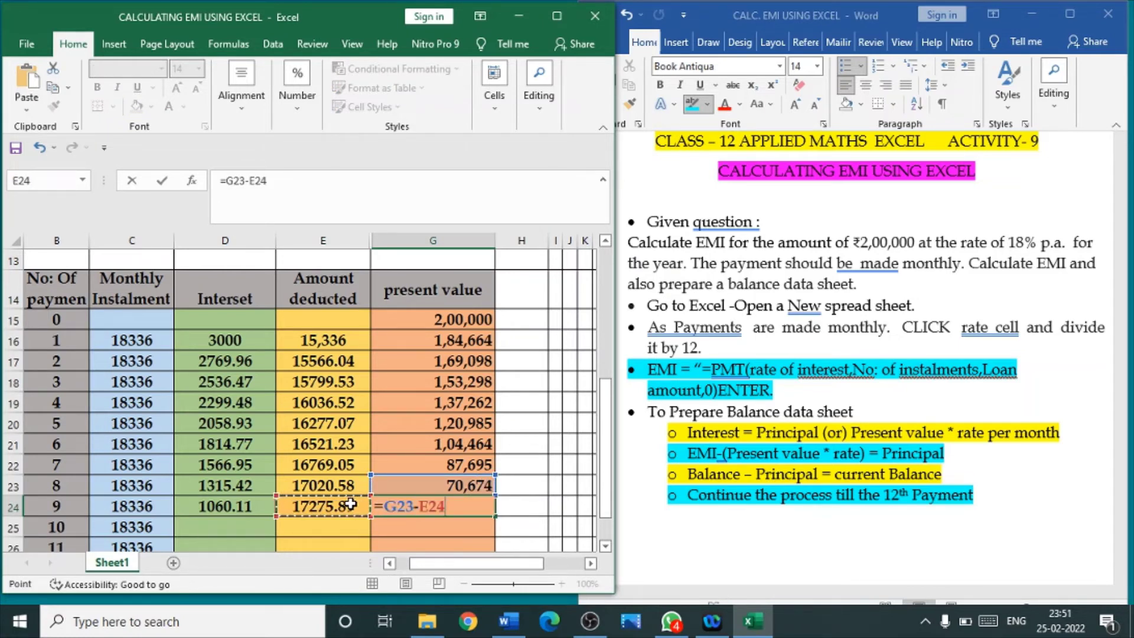
{"action": "key", "text": "Return"}
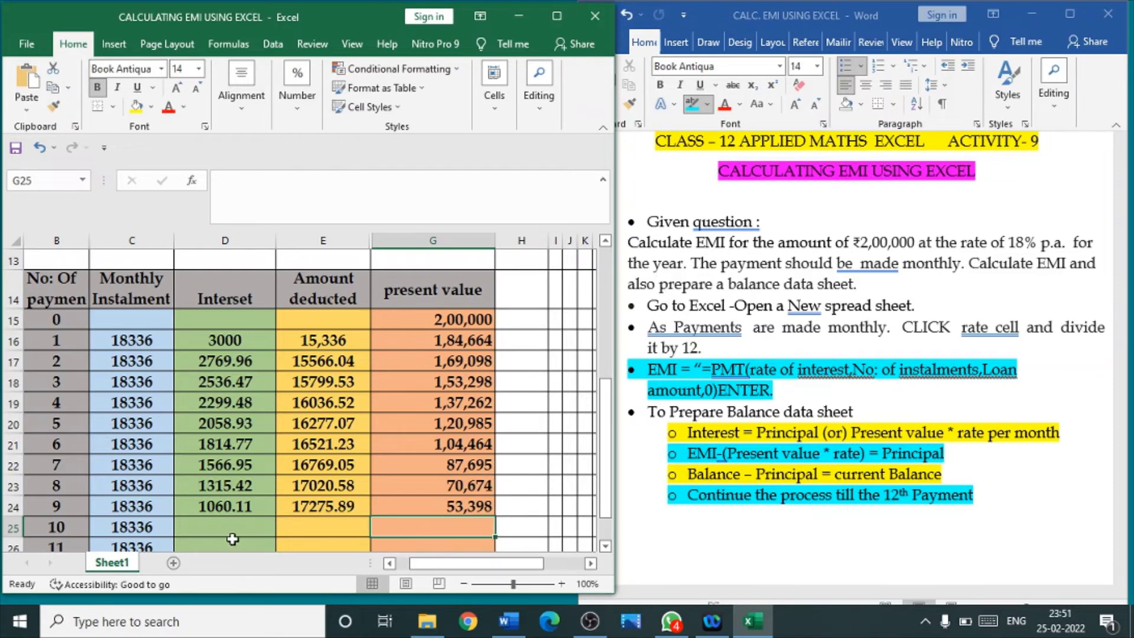
Calculate the interest for payment 10 in D25 by multiplying the present value in G24 by the monthly rate in G11.
{"action": "left_click", "coordinate": [232, 527]}
{"action": "type", "text": "="}
{"action": "left_click", "coordinate": [453, 508]}
{"action": "type", "text": "*"}
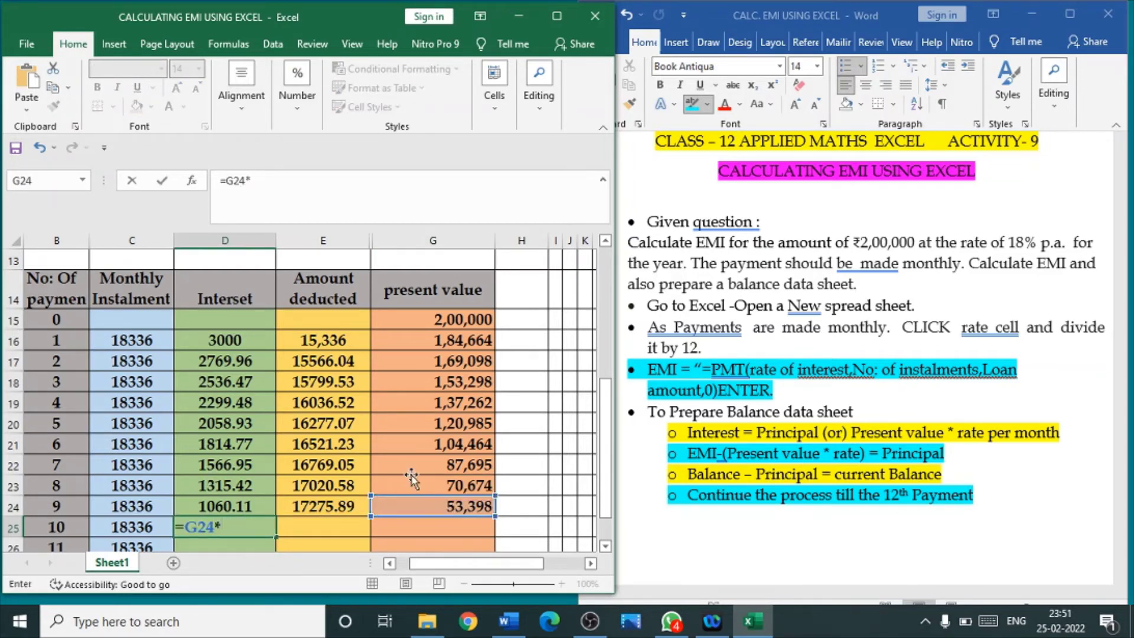
{"action": "left_click_drag", "start_coordinate": [608, 393], "coordinate": [608, 369]}
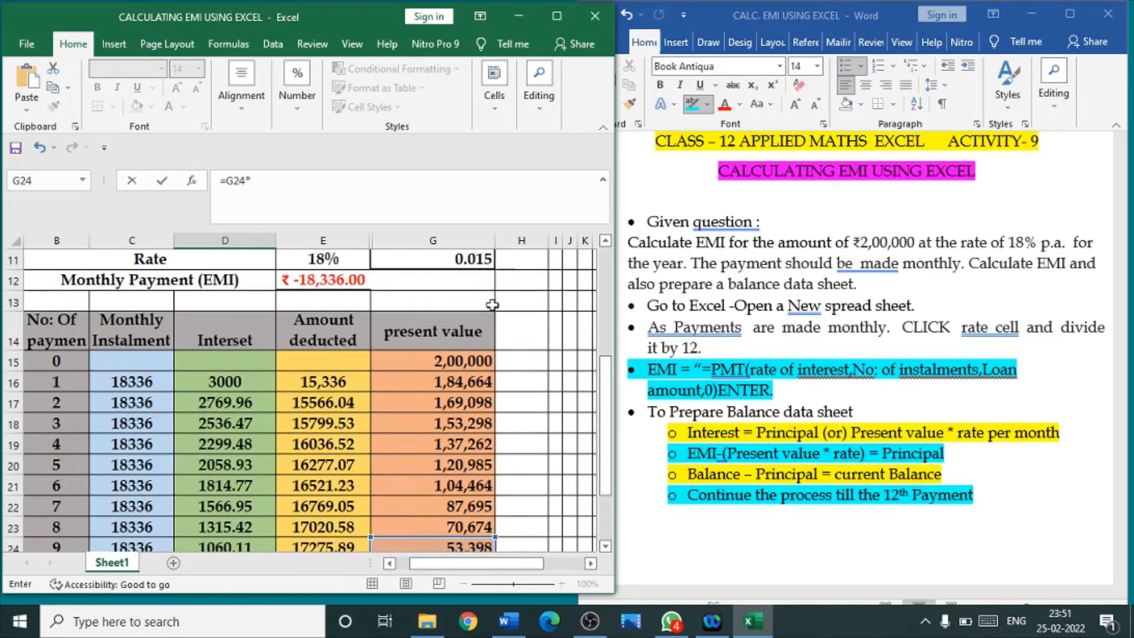
{"action": "left_click", "coordinate": [452, 258]}
{"action": "scroll", "coordinate": [608, 414], "scroll_direction": "down", "scroll_amount": 2}
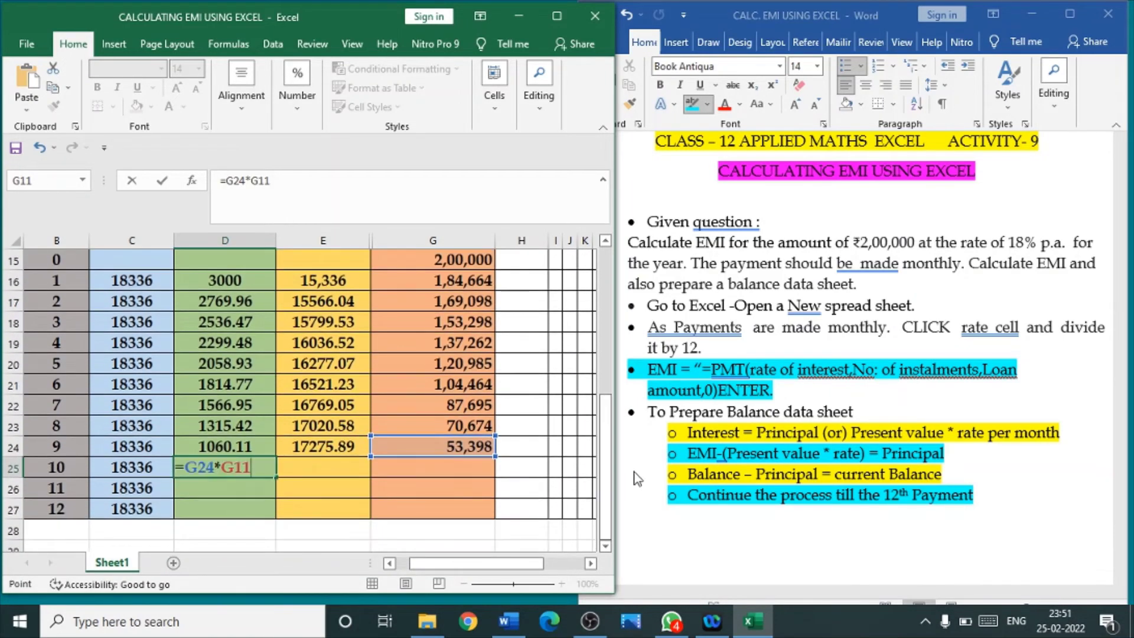
{"action": "key", "text": "Return"}
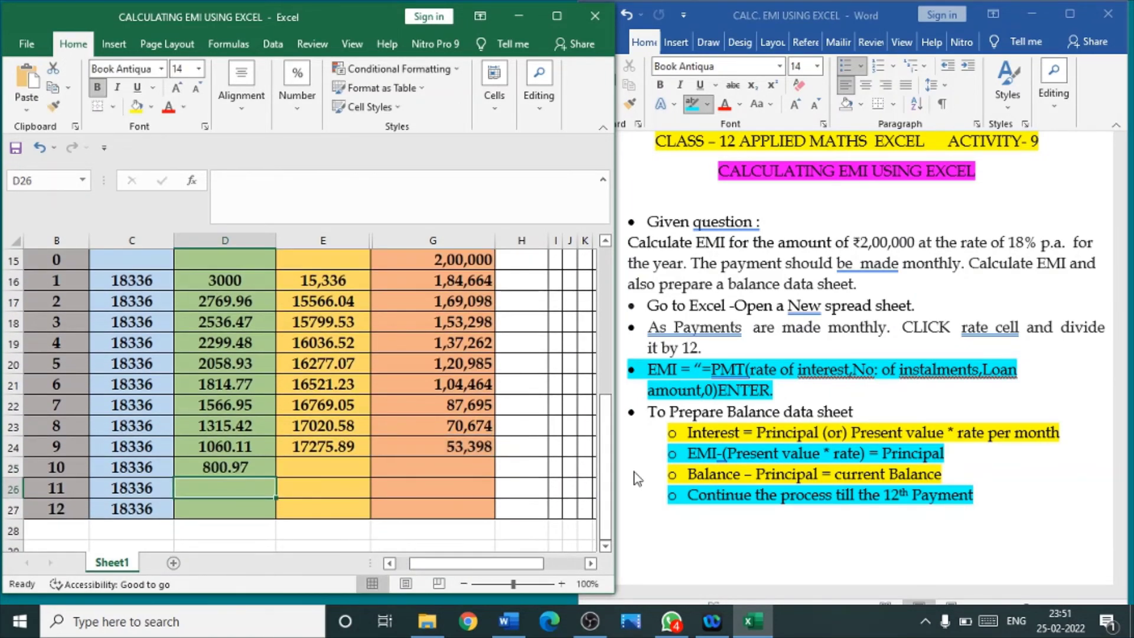
Calculate the amount deducted for payment 10 in E25 by subtracting the interest in D25 from the instalment in C25.
{"action": "left_click", "coordinate": [343, 465]}
{"action": "type", "text": "="}
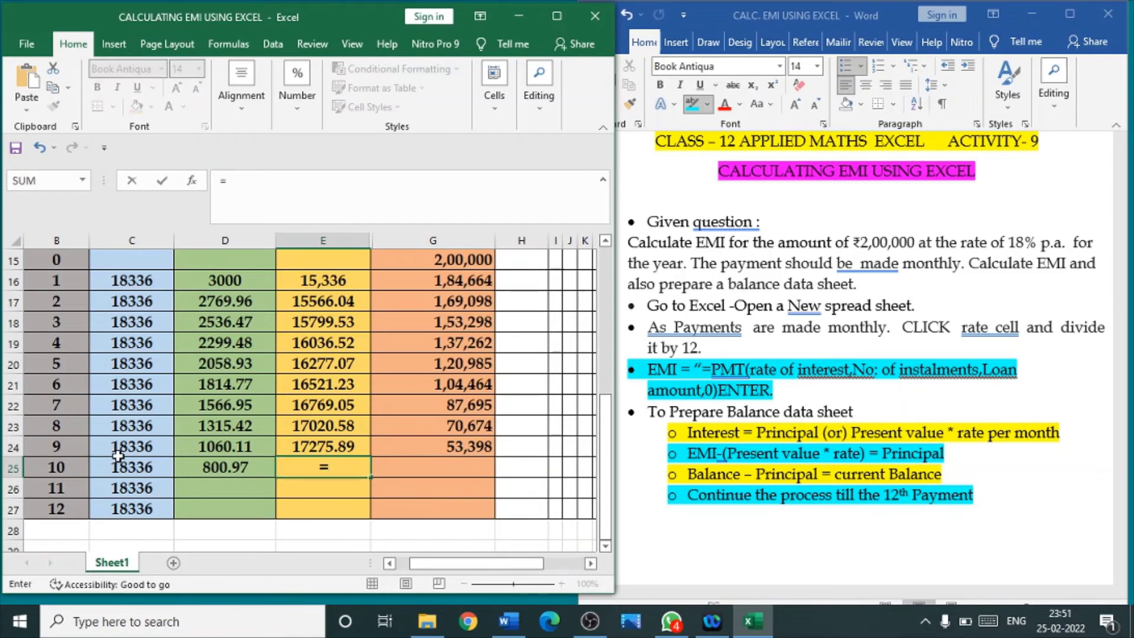
{"action": "left_click", "coordinate": [122, 464]}
{"action": "type", "text": "-"}
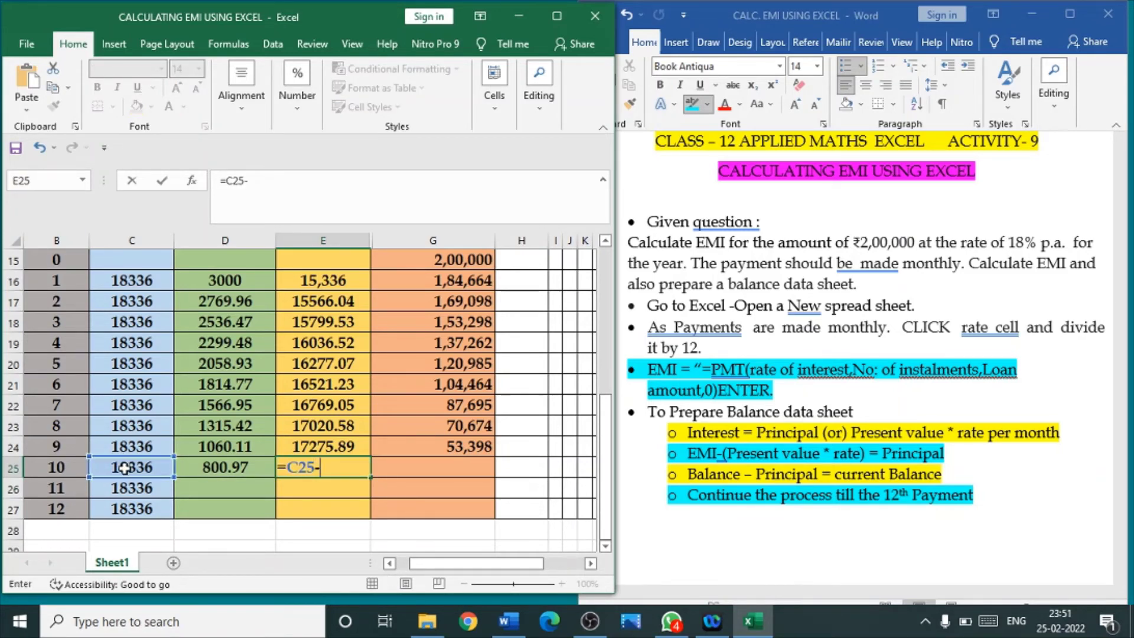
{"action": "left_click", "coordinate": [223, 466]}
{"action": "key", "text": "Return"}
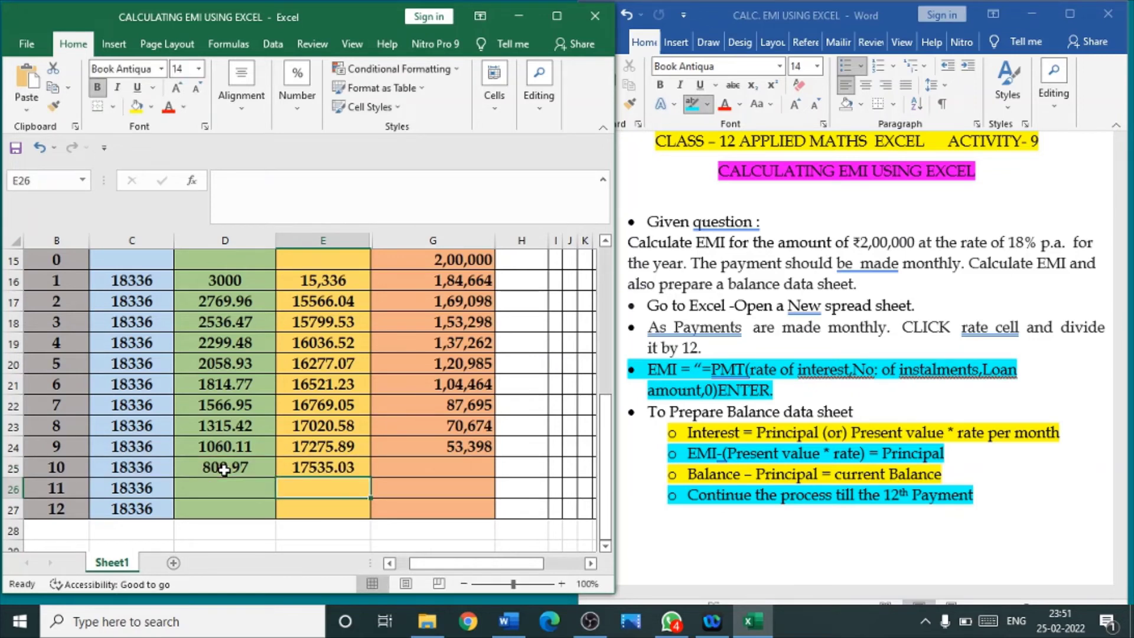
Calculate the present value after payment 10 in G25 with =G24-E25.
{"action": "double_click", "coordinate": [407, 464]}
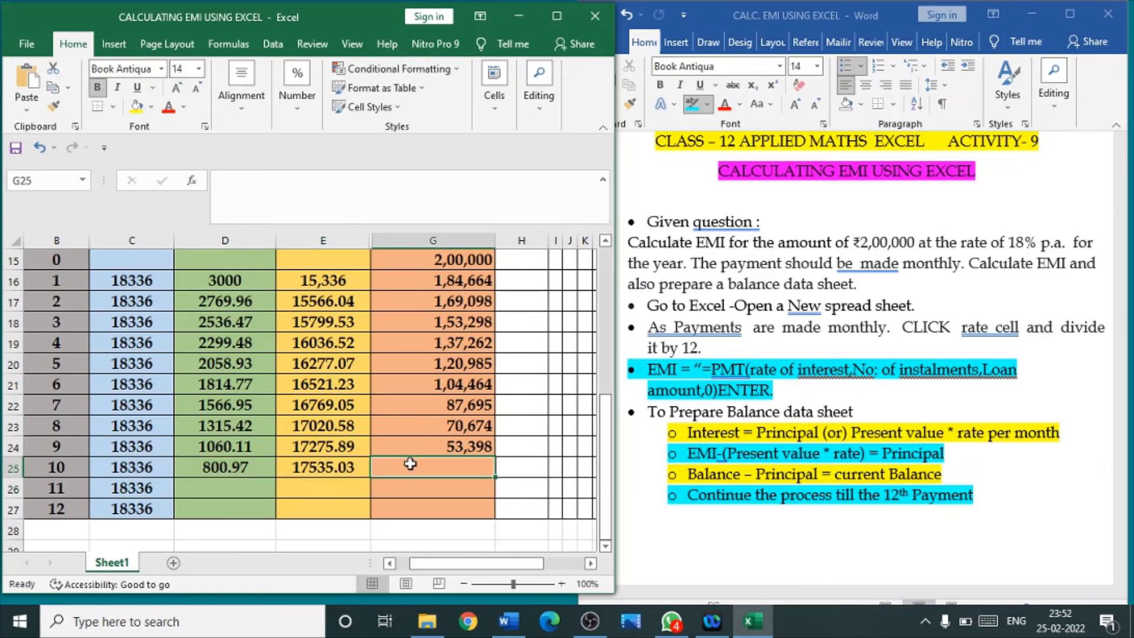
{"action": "type", "text": "="}
{"action": "left_click", "coordinate": [486, 446]}
{"action": "type", "text": "-"}
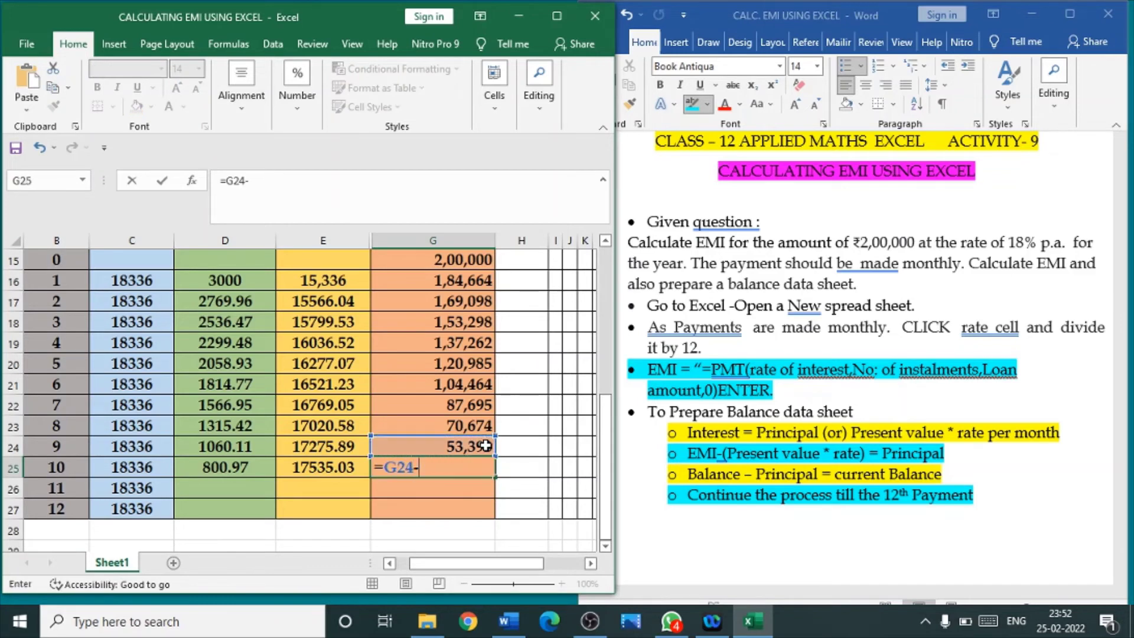
{"action": "left_click", "coordinate": [350, 473]}
{"action": "key", "text": "Return"}
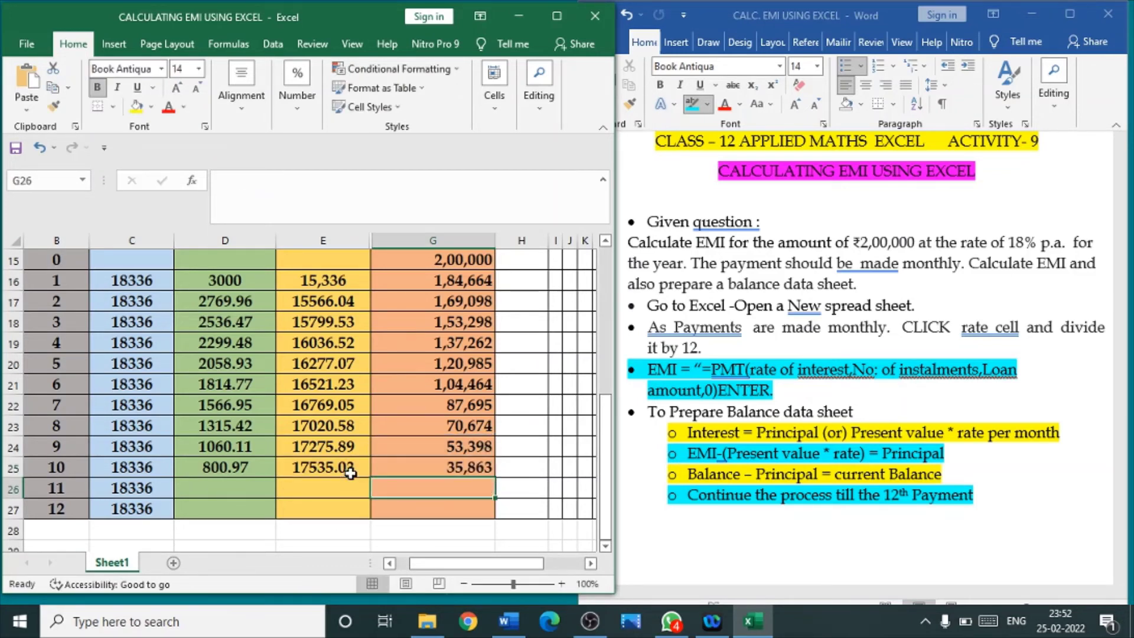
Calculate the interest for payment 11 in D26 by multiplying the present value in G25 by the monthly rate in G11.
{"action": "left_click", "coordinate": [239, 495]}
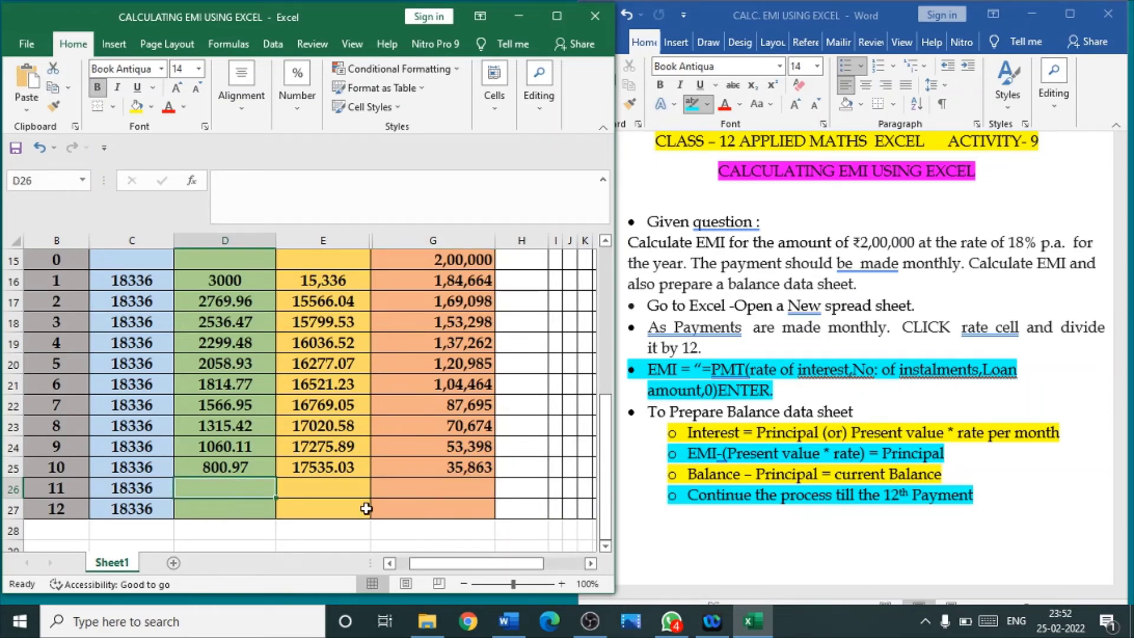
{"action": "type", "text": "="}
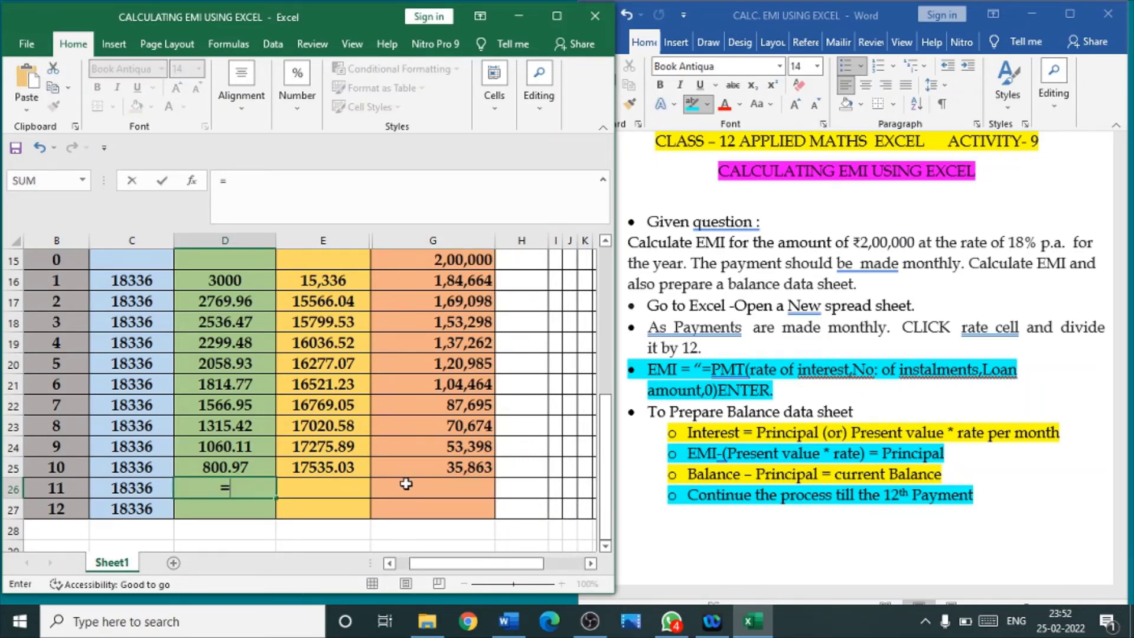
{"action": "left_click", "coordinate": [454, 467]}
{"action": "type", "text": "*"}
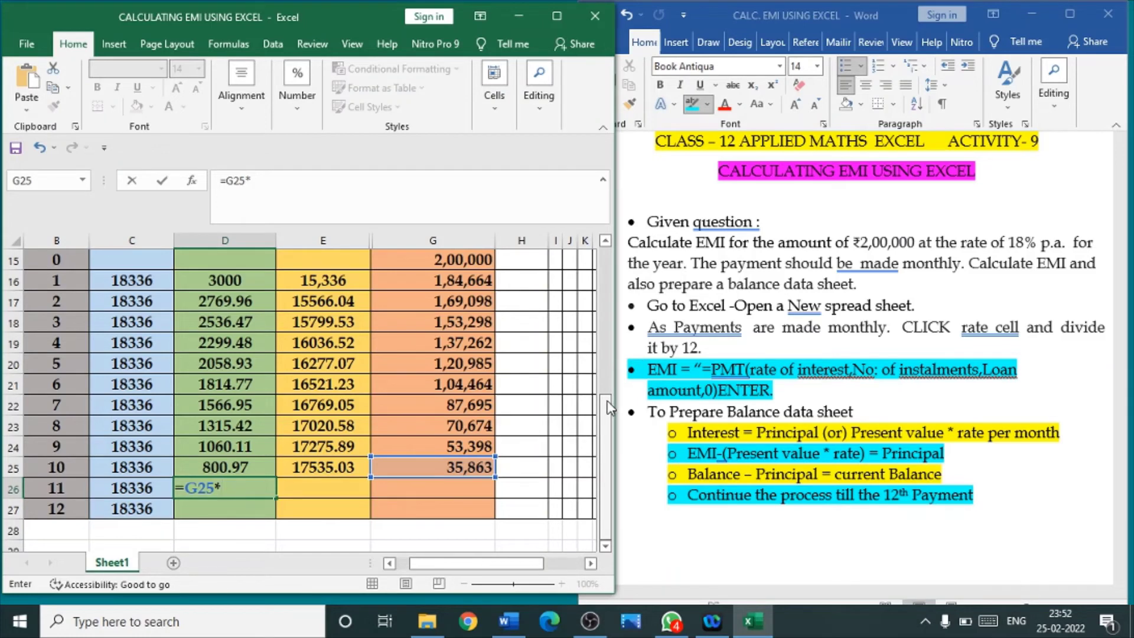
{"action": "scroll", "coordinate": [608, 407], "scroll_direction": "up", "scroll_amount": 3}
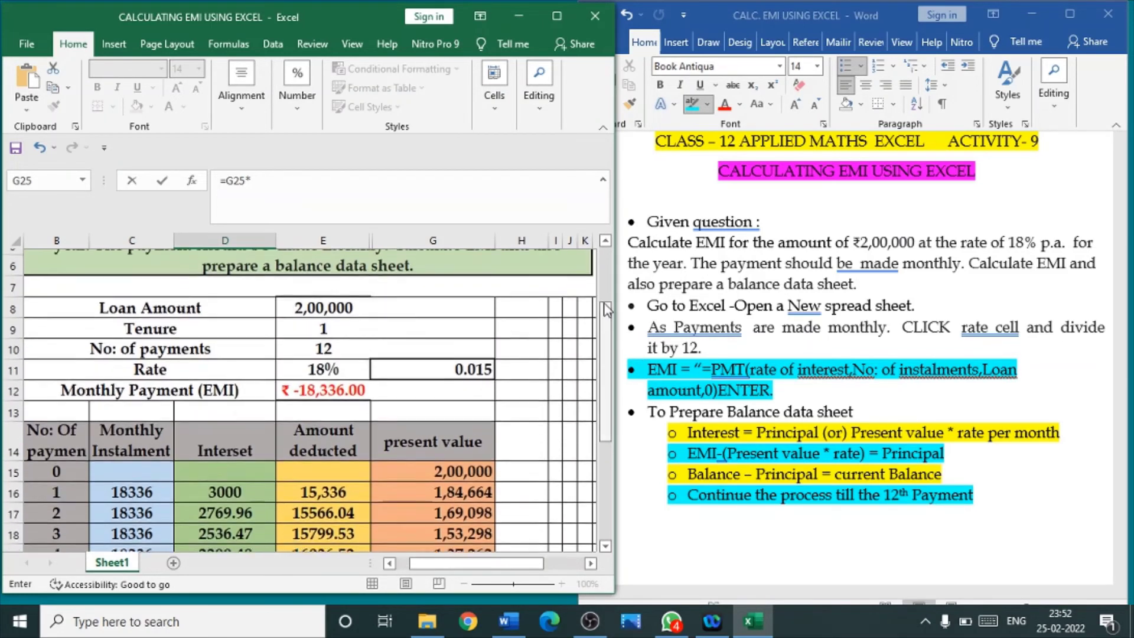
{"action": "left_click", "coordinate": [452, 363]}
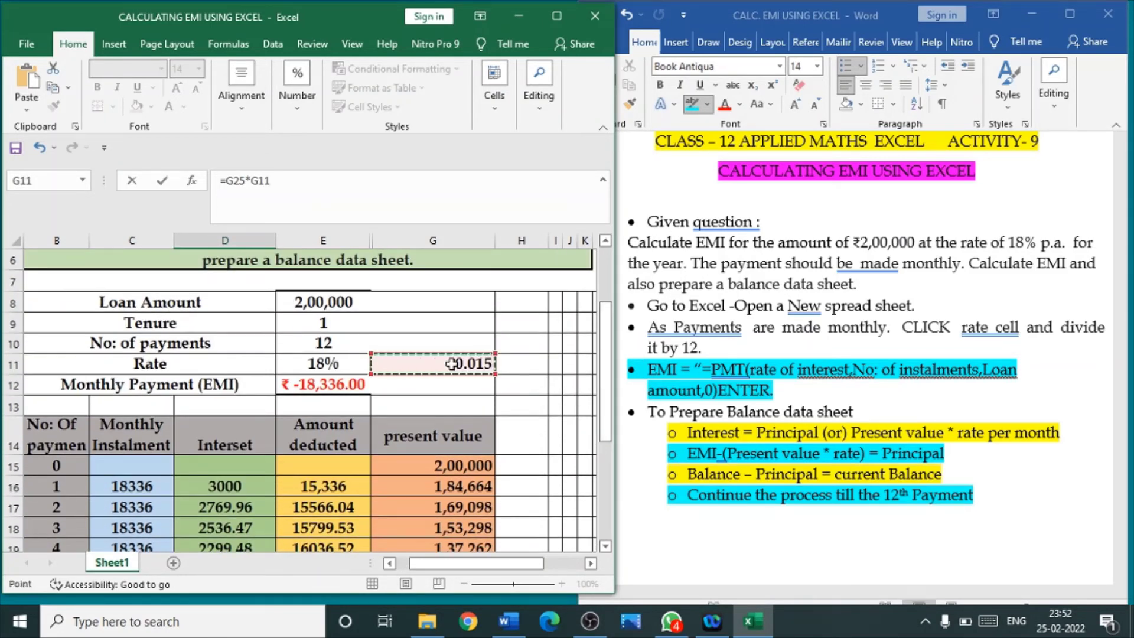
{"action": "left_click_drag", "start_coordinate": [605, 366], "coordinate": [651, 523]}
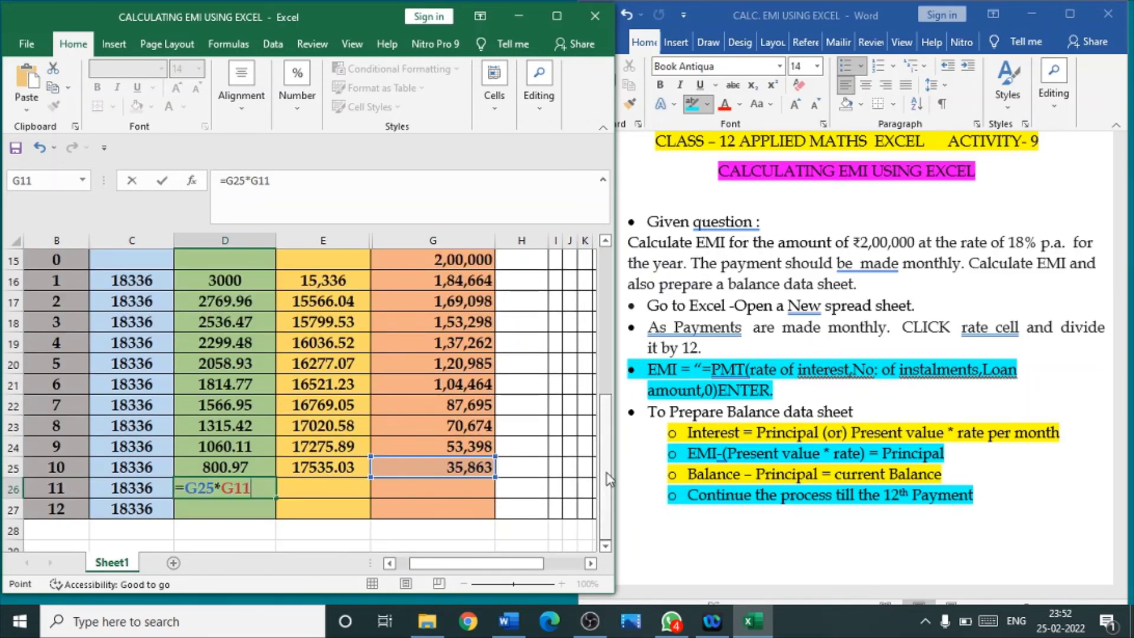
{"action": "key", "text": "Return"}
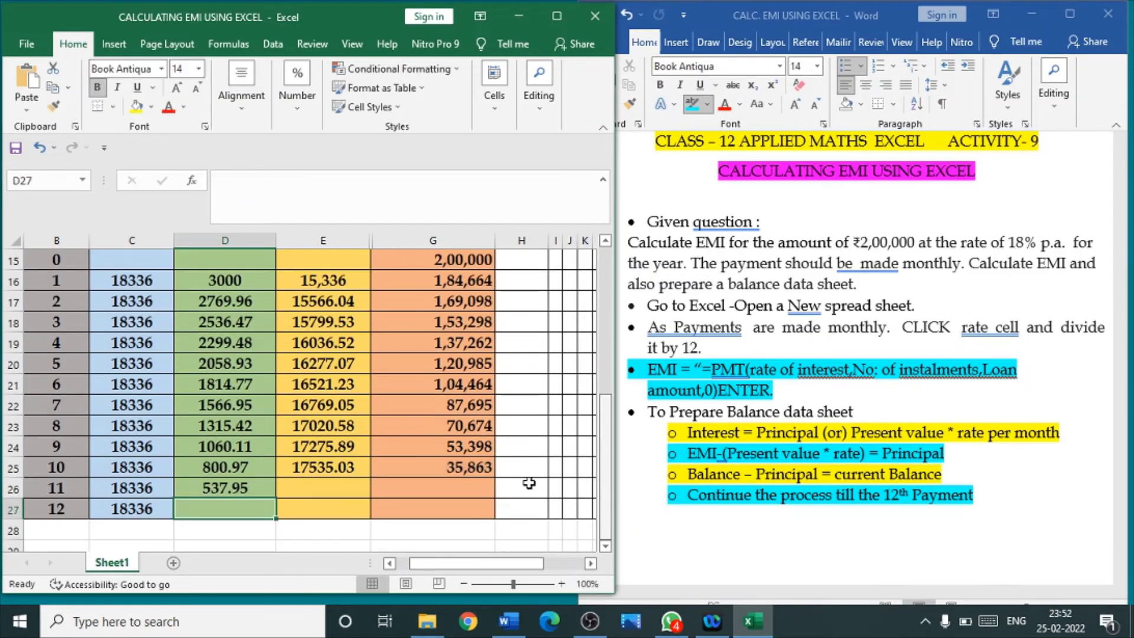
Calculate the amount deducted for payment 11 in E26 by subtracting the interest in D26 from the instalment in C26.
{"action": "left_click", "coordinate": [321, 492]}
{"action": "type", "text": "="}
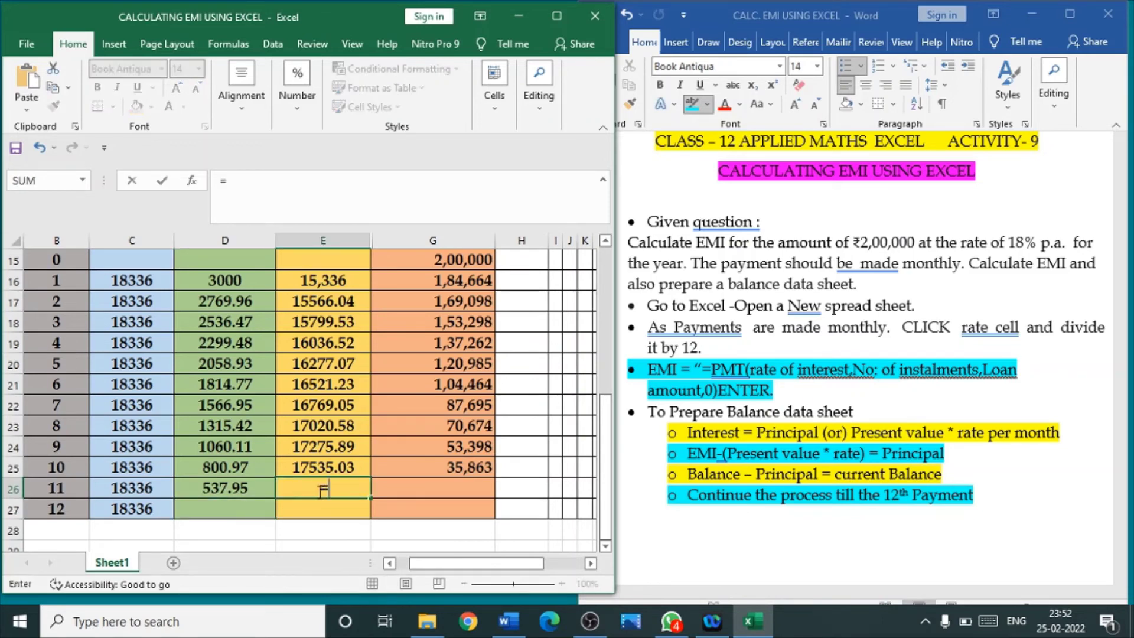
{"action": "left_click", "coordinate": [113, 490]}
{"action": "type", "text": "-"}
{"action": "left_click", "coordinate": [191, 487]}
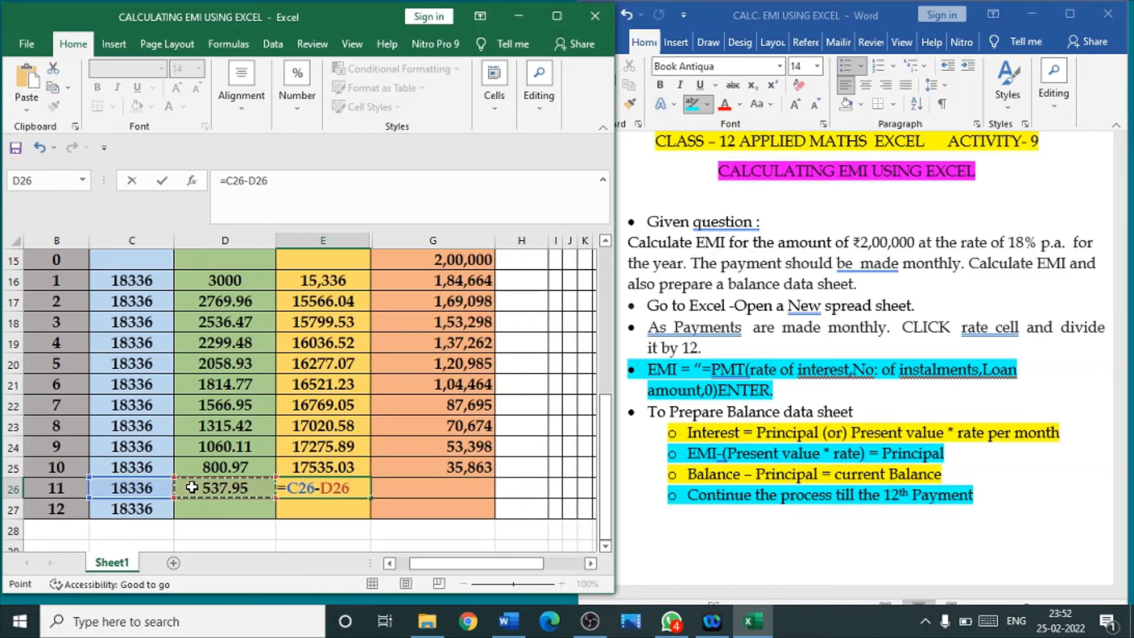
{"action": "key", "text": "Return"}
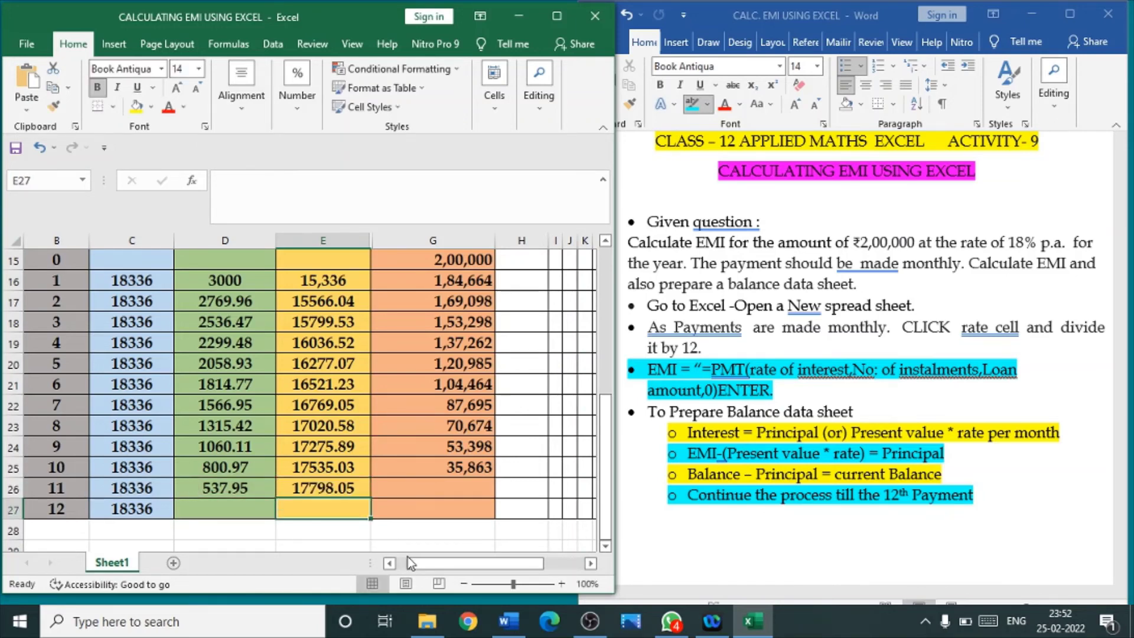
Calculate the present value after payment 11 in G26 with =G25-E26.
{"action": "left_click", "coordinate": [426, 486]}
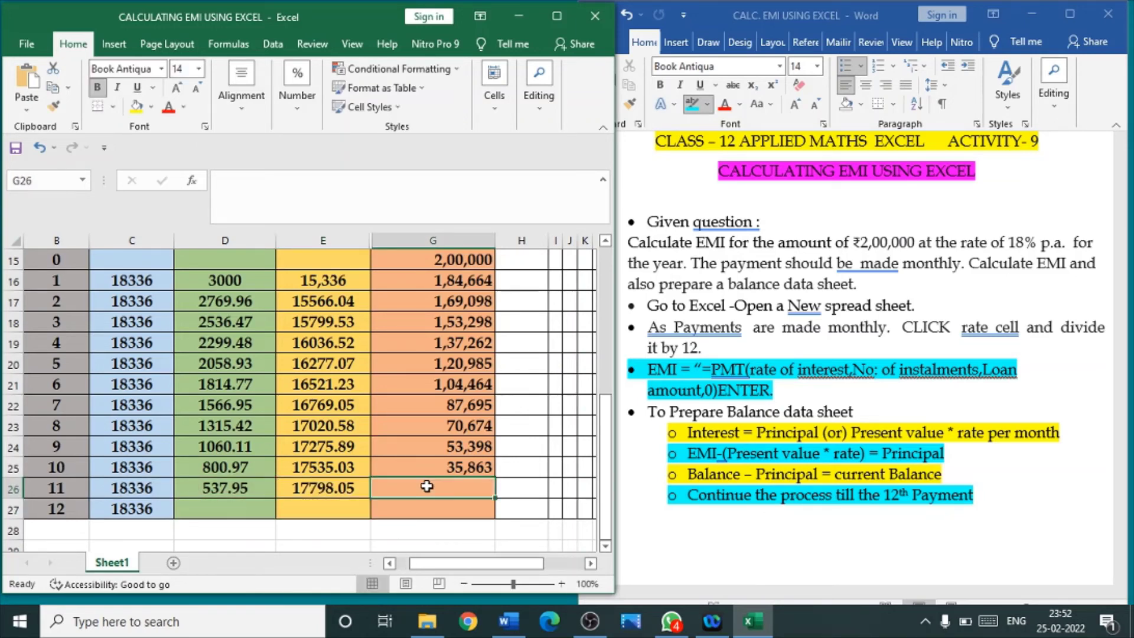
{"action": "type", "text": "="}
{"action": "left_click", "coordinate": [454, 467]}
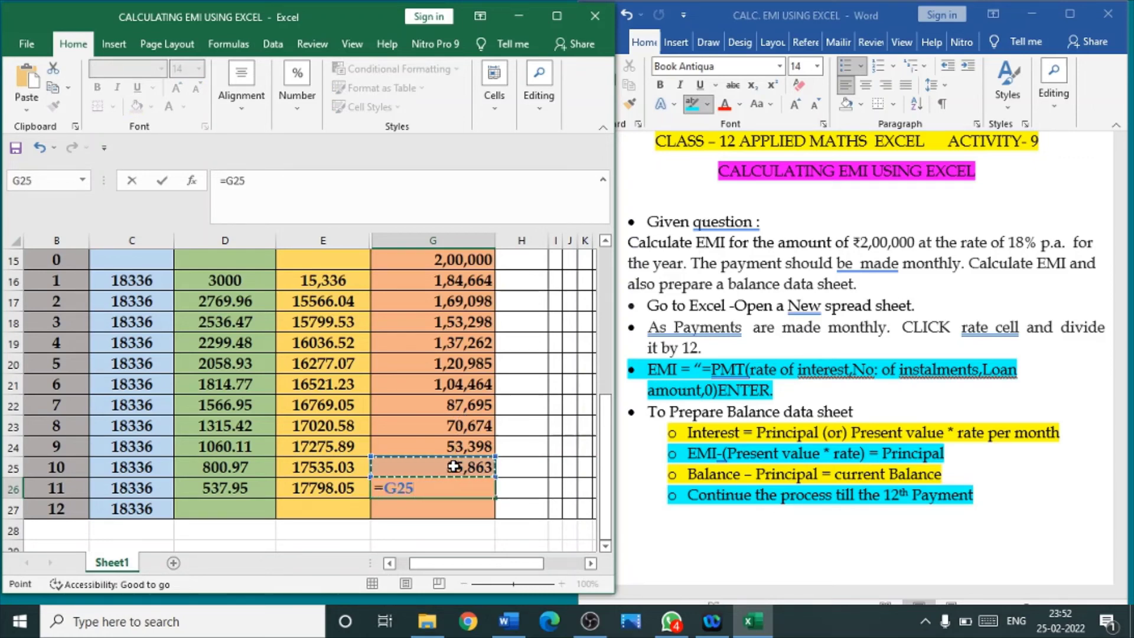
{"action": "type", "text": "-"}
{"action": "left_click", "coordinate": [326, 484]}
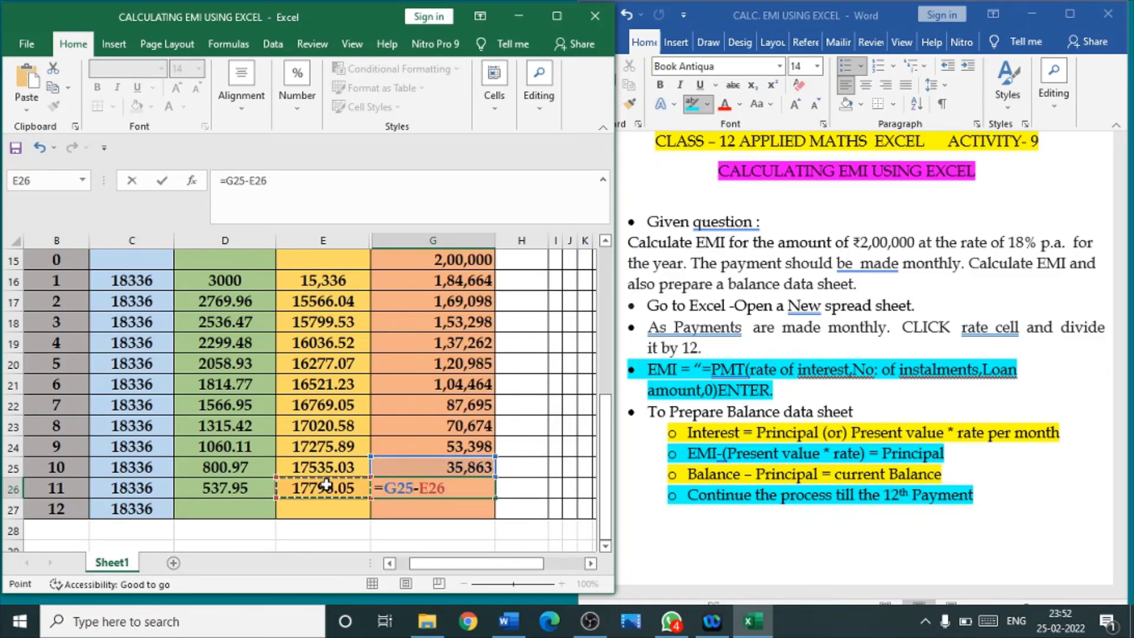
{"action": "key", "text": "Return"}
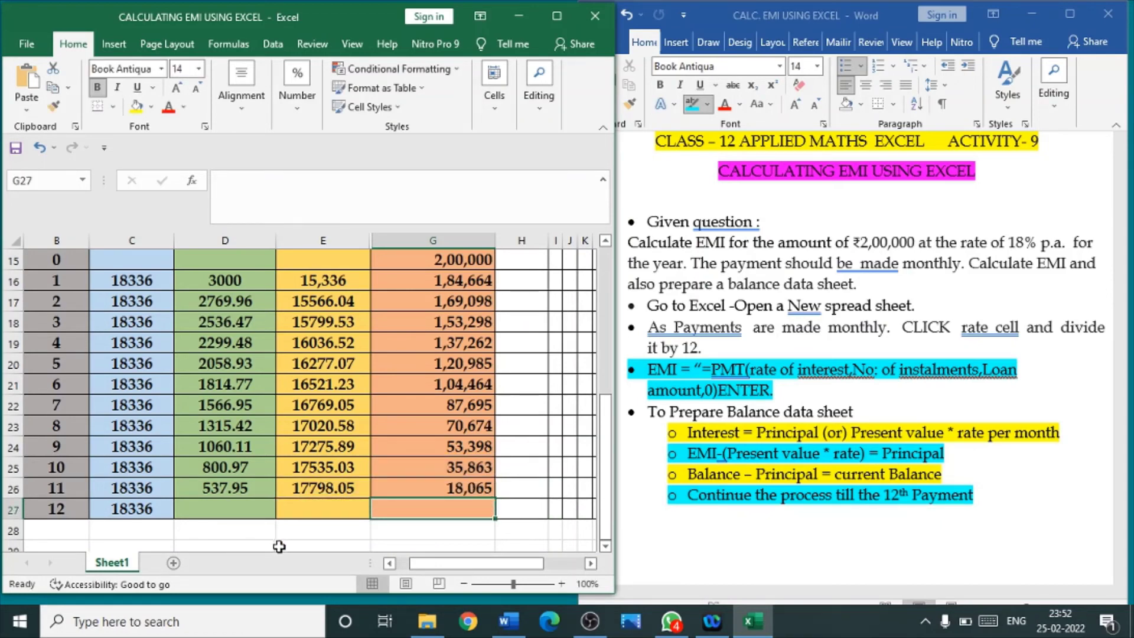
Calculate the interest for payment 12 in D27 by multiplying the present value in G26 by the monthly rate in G11.
{"action": "left_click", "coordinate": [245, 504]}
{"action": "type", "text": "="}
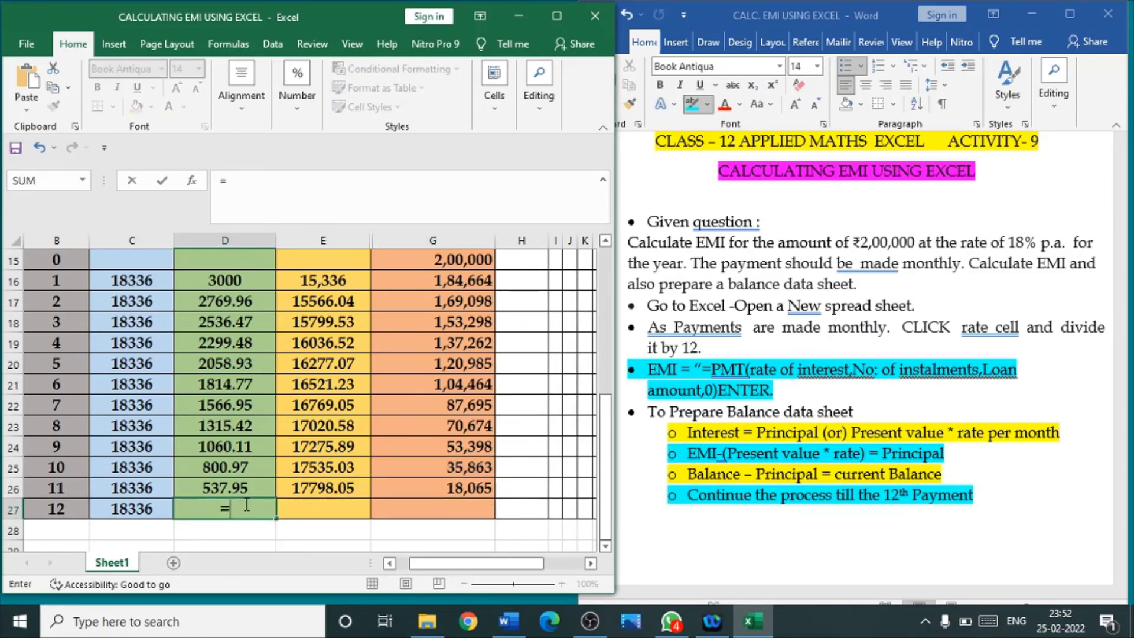
{"action": "left_click", "coordinate": [485, 487]}
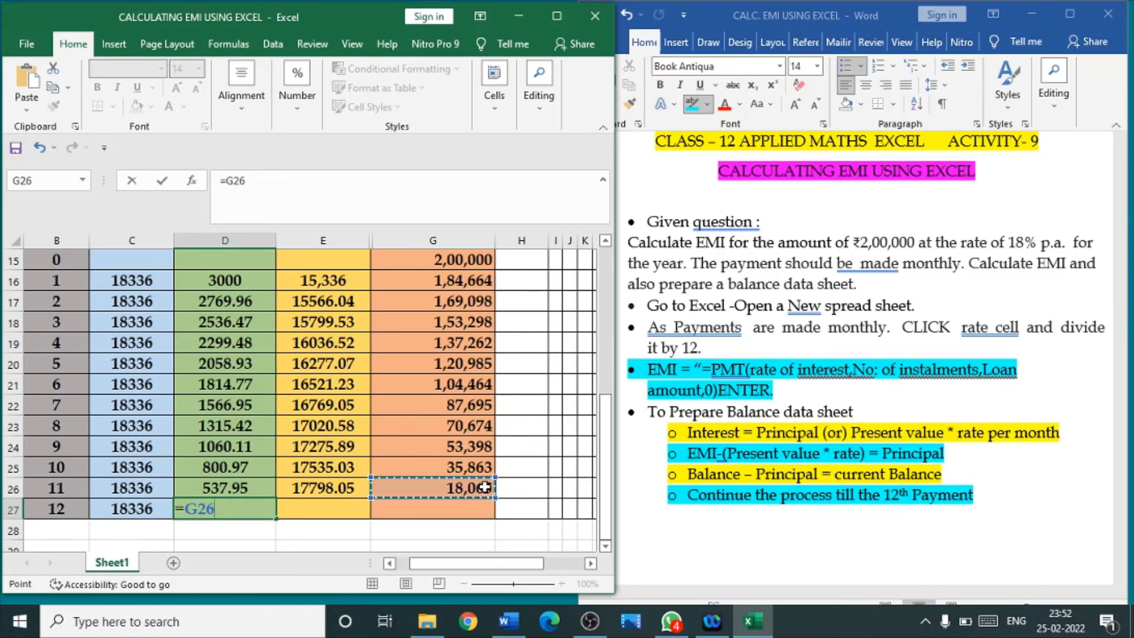
{"action": "type", "text": "*"}
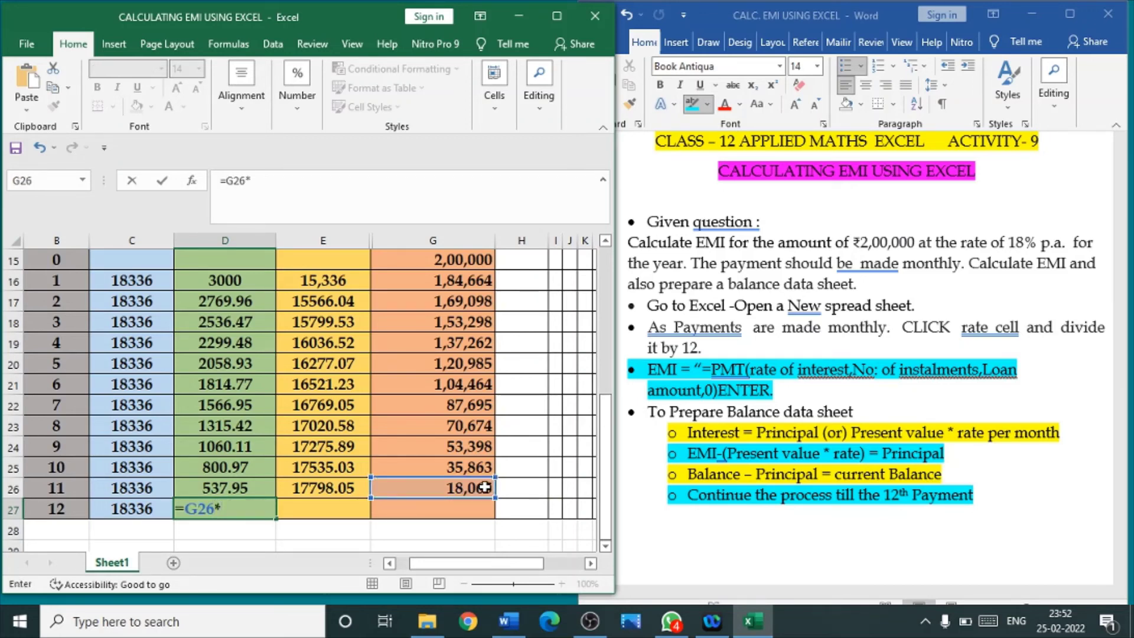
{"action": "left_click_drag", "start_coordinate": [610, 434], "coordinate": [610, 382]}
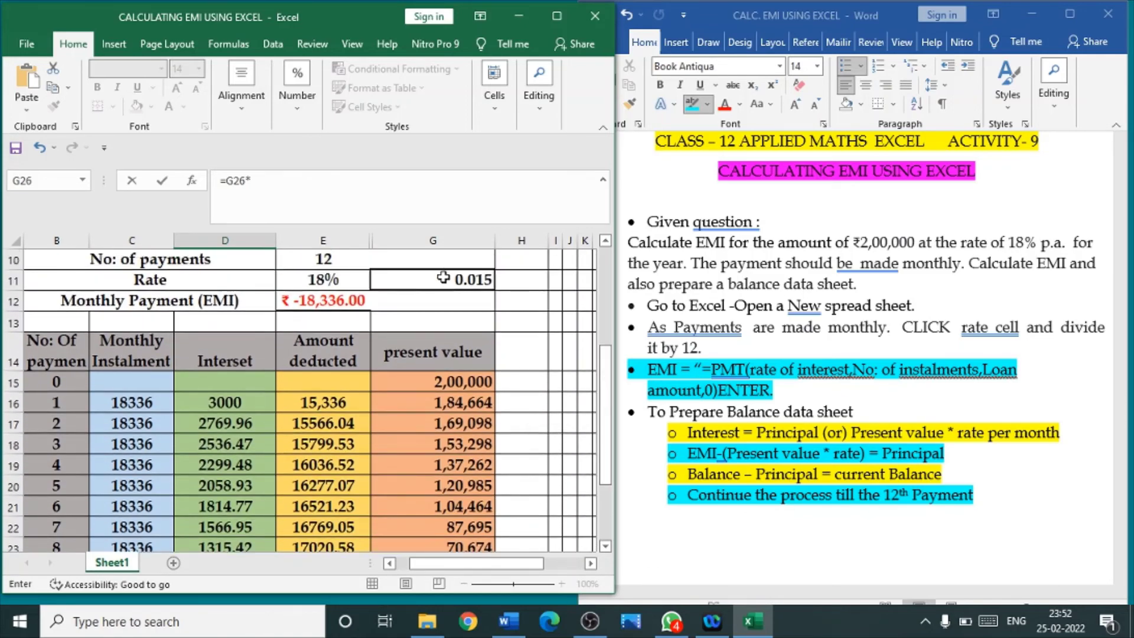
{"action": "left_click", "coordinate": [444, 280]}
{"action": "key", "text": "Return"}
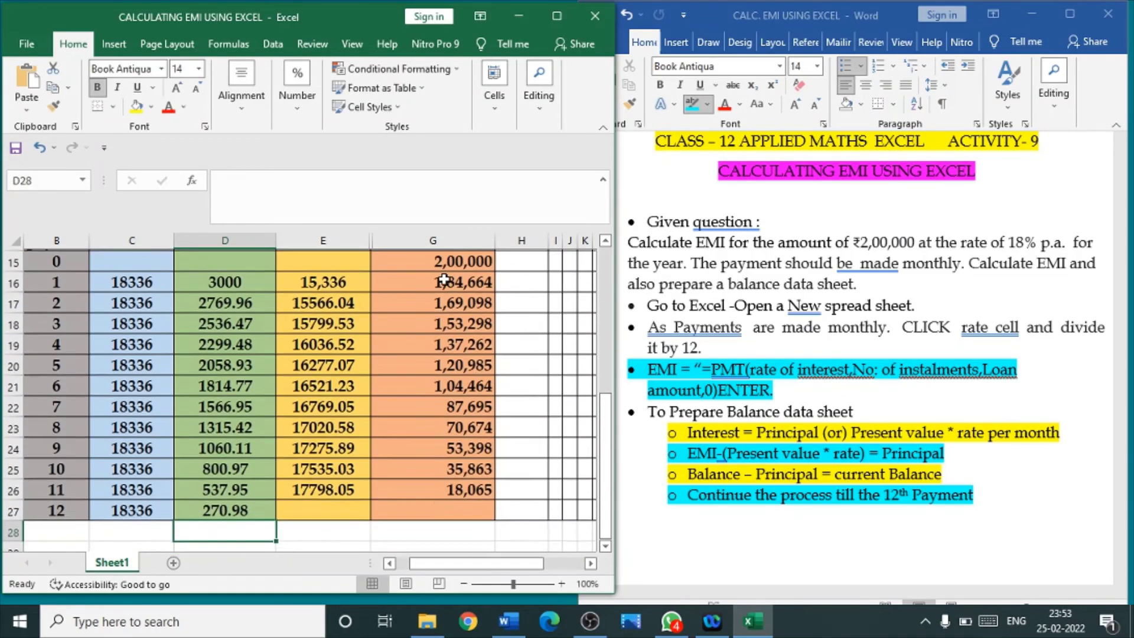
Calculate the amount deducted for payment 12 in E27 by subtracting the interest in D27 from the instalment in C27.
{"action": "left_click", "coordinate": [352, 506]}
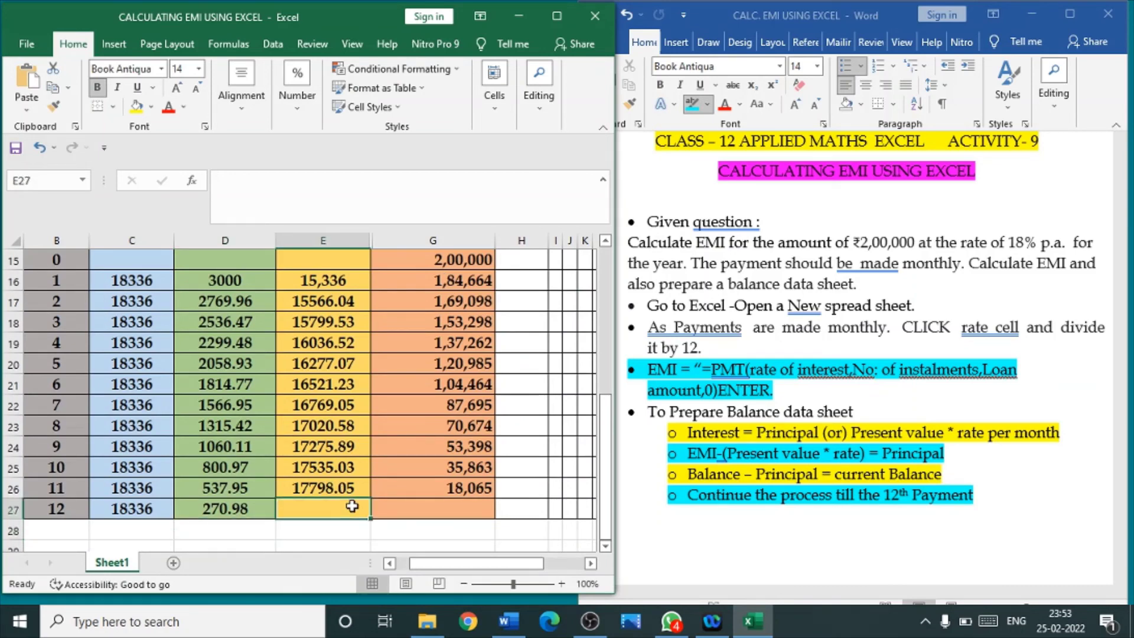
{"action": "type", "text": "="}
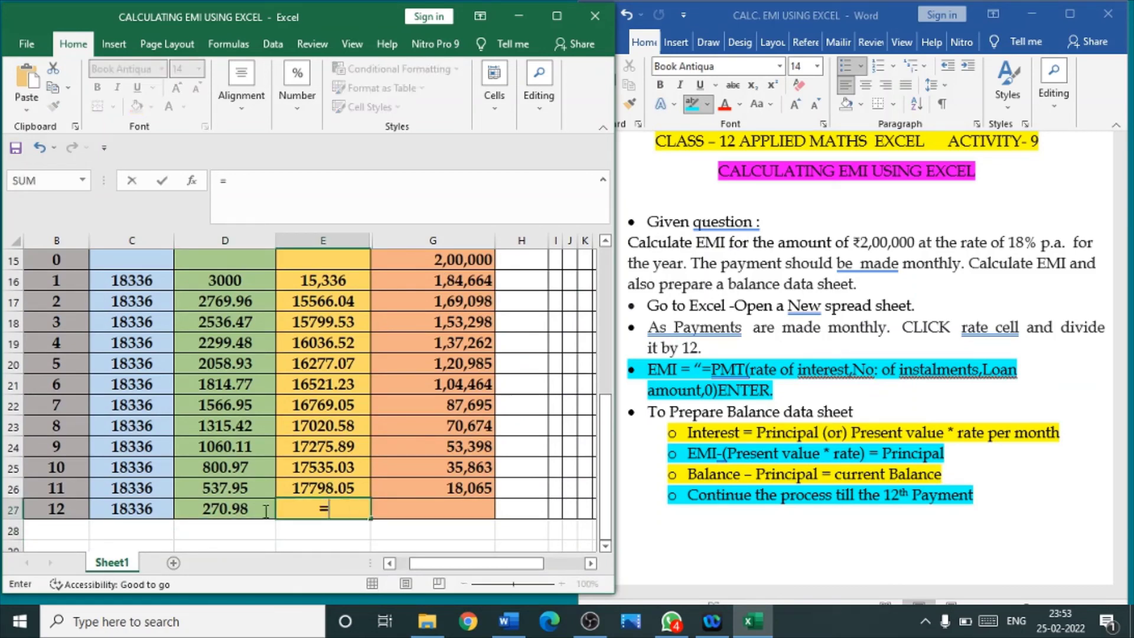
{"action": "left_click", "coordinate": [136, 512]}
{"action": "type", "text": "-"}
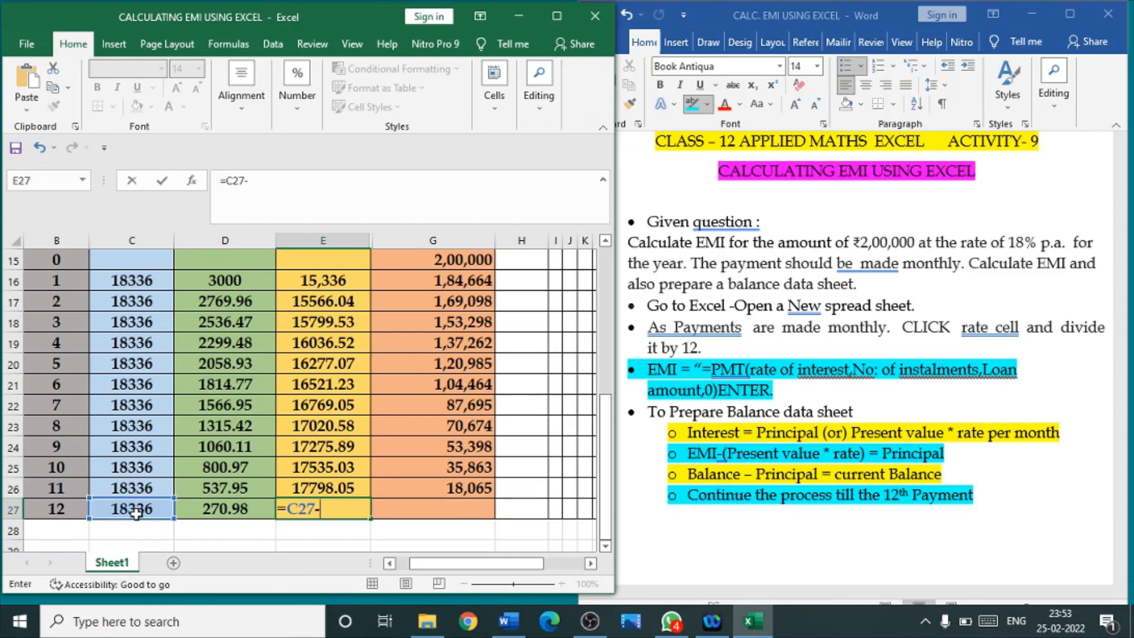
{"action": "left_click", "coordinate": [192, 511]}
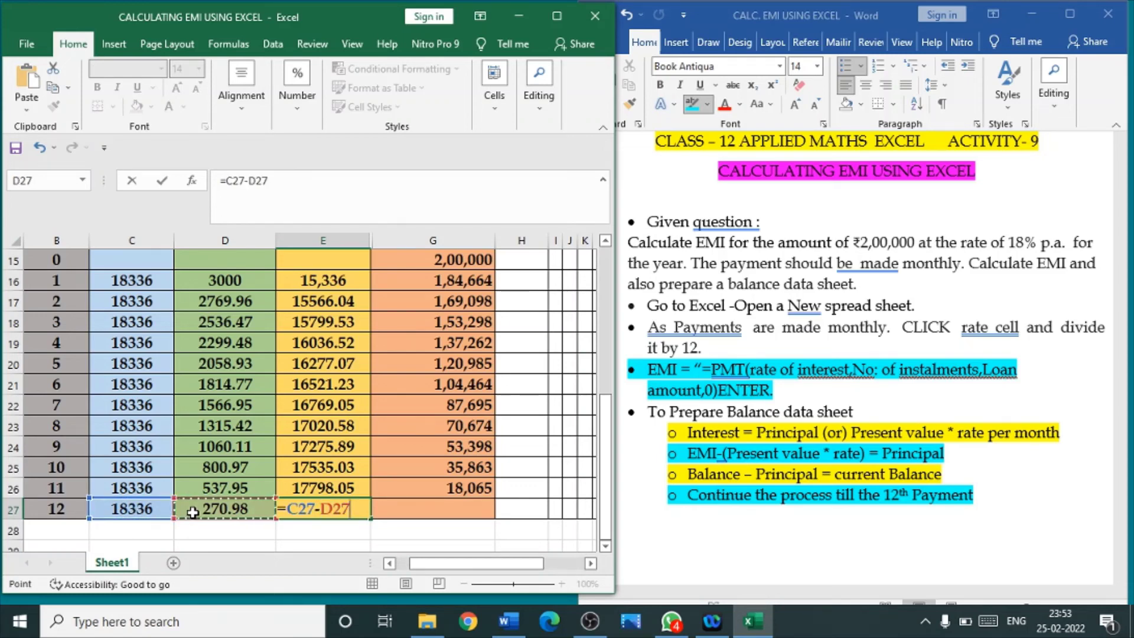
{"action": "key", "text": "Return"}
Calculate the present value after payment 12 in G27 by subtracting the deducted amount in E27 from the balance in G26.
{"action": "left_click", "coordinate": [401, 513]}
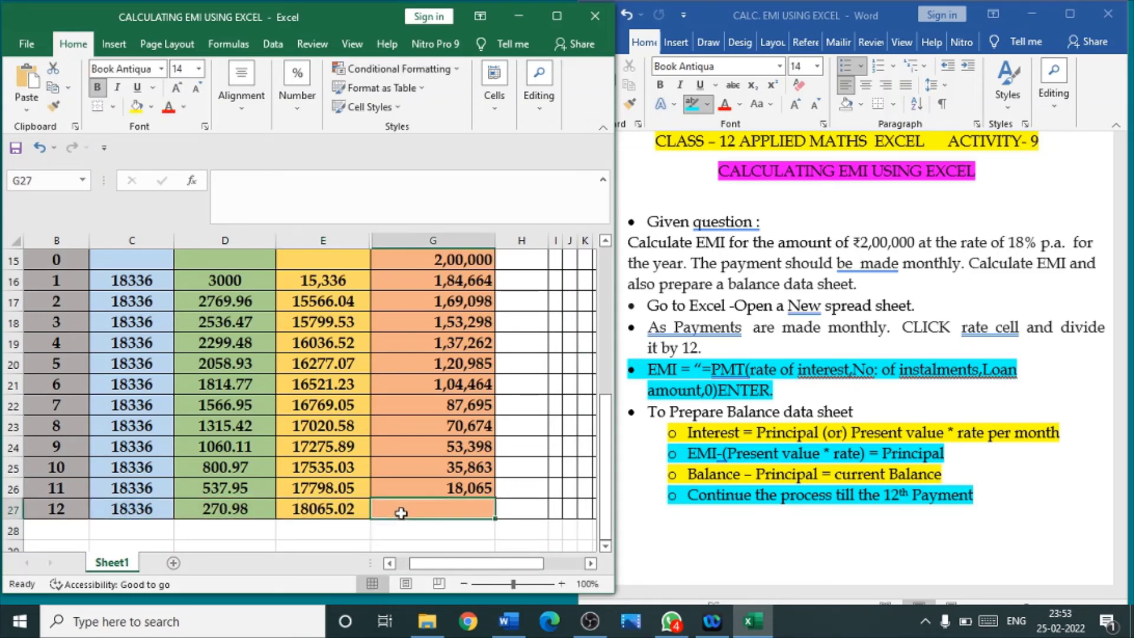
{"action": "type", "text": "="}
{"action": "left_click", "coordinate": [435, 487]}
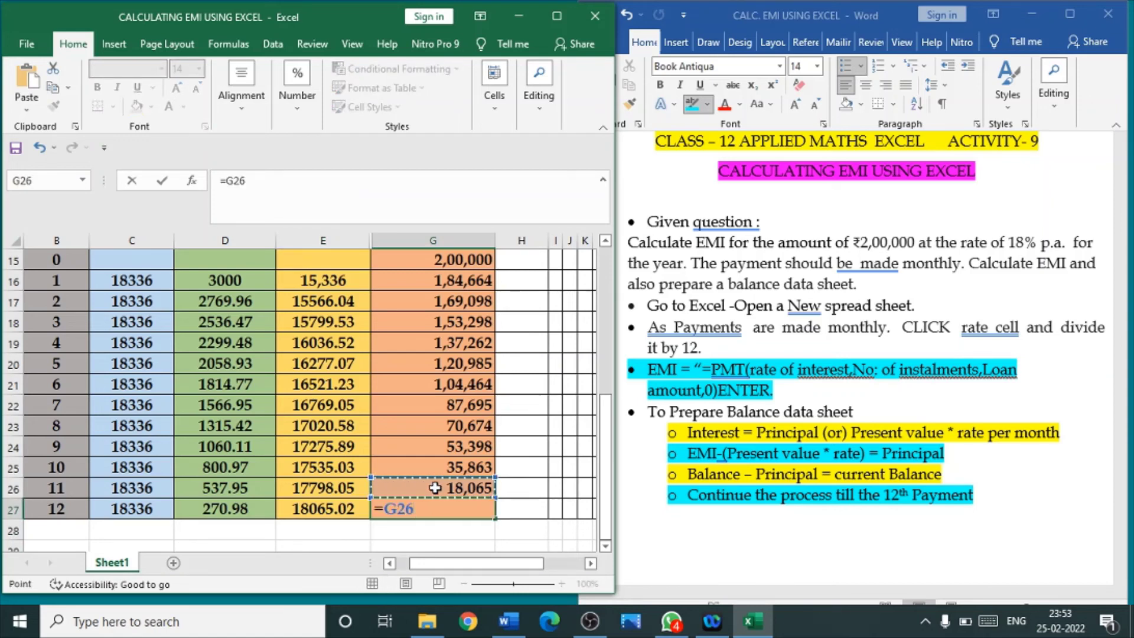
{"action": "type", "text": "-"}
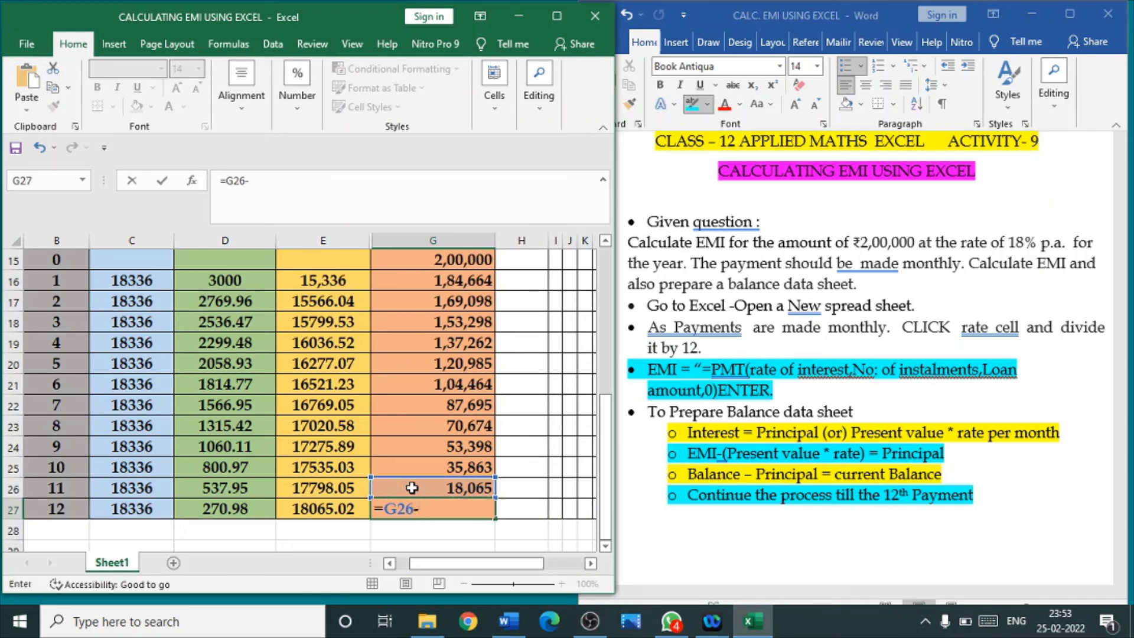
{"action": "left_click", "coordinate": [345, 509]}
{"action": "key", "text": "Return"}
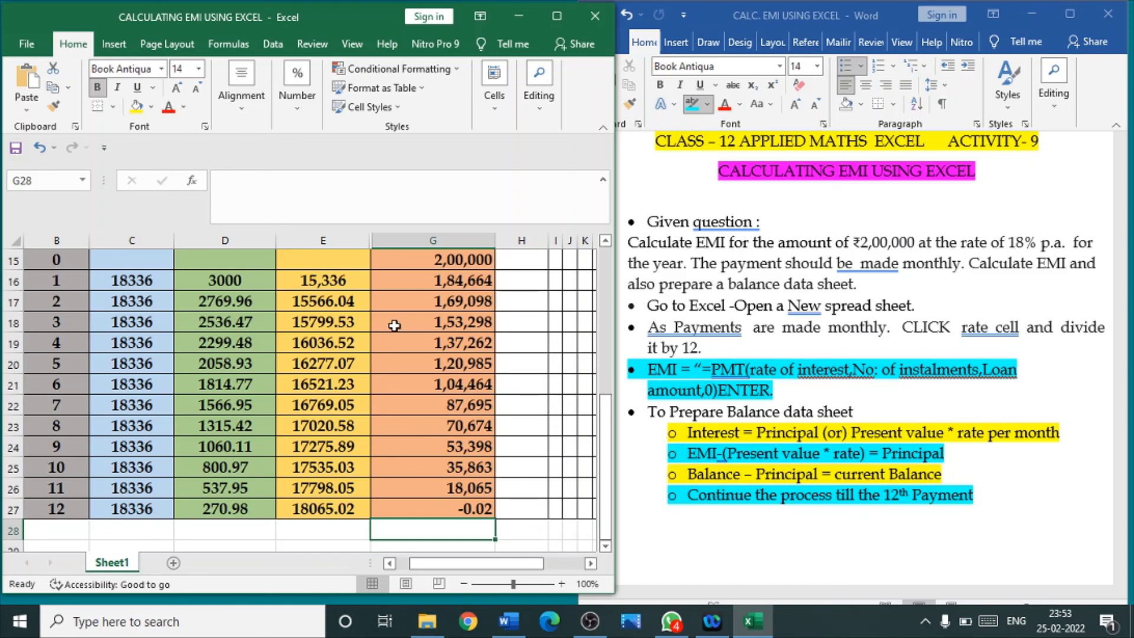
{"action": "left_click_drag", "start_coordinate": [605, 490], "coordinate": [656, 512]}
{"action": "left_click", "coordinate": [660, 516]}
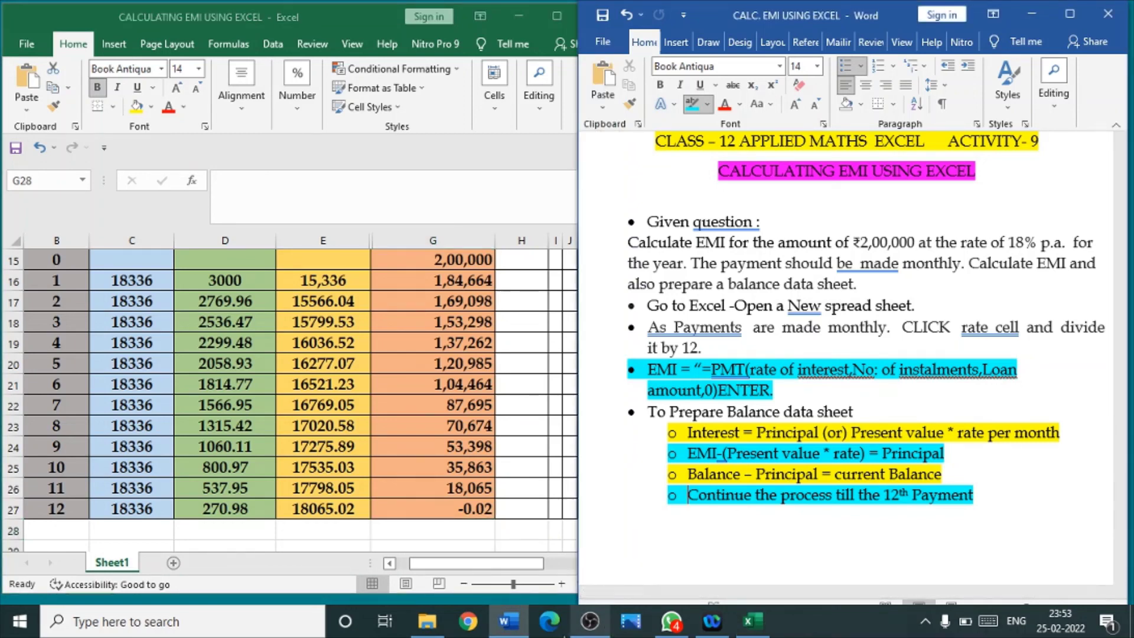